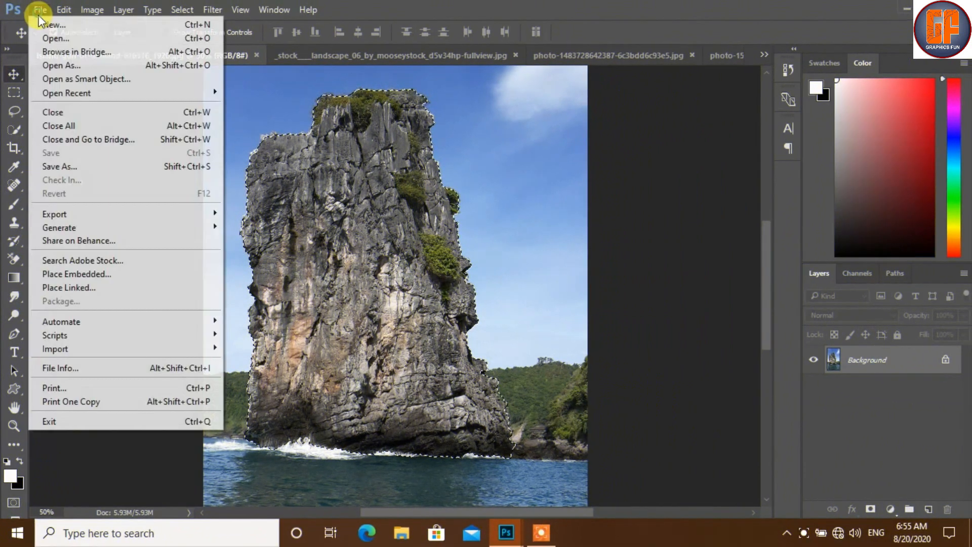
- Create a new 1280 × 720 pixel RGB document at 300 pixels/inch with a white background
click(48, 21)
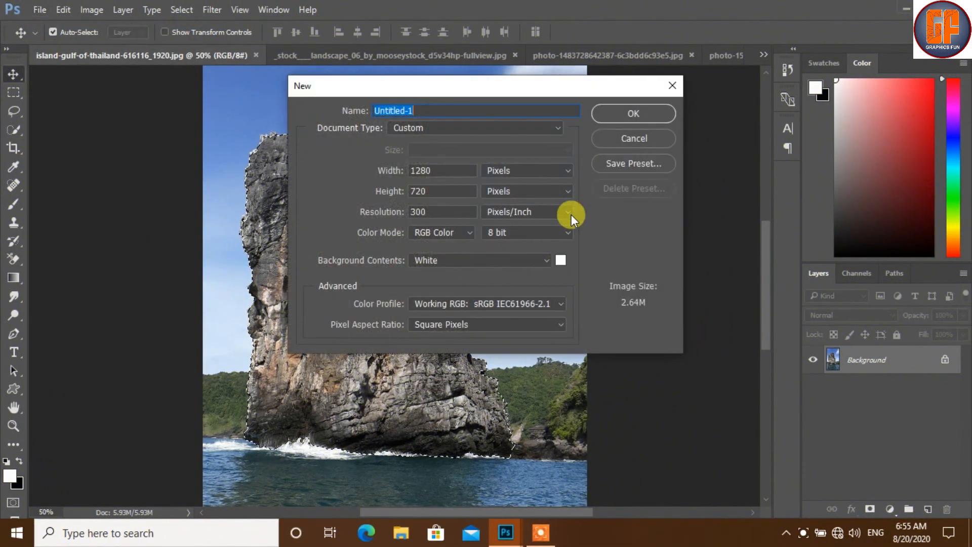
click(657, 114)
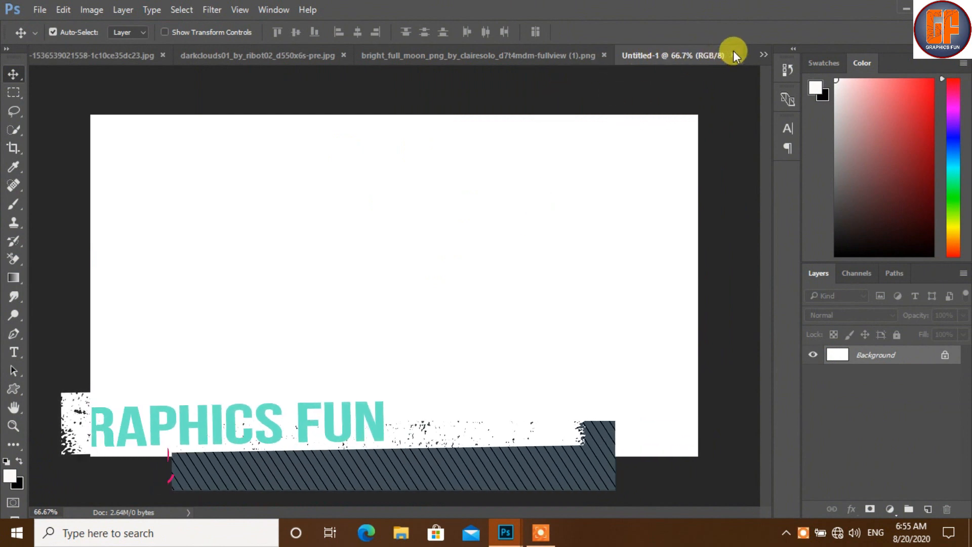
- Copy the selected rock from island-gulf-of-thailand-616116_1920.jpg into the Untitled-1 document and minimize the source image
click(763, 54)
click(677, 59)
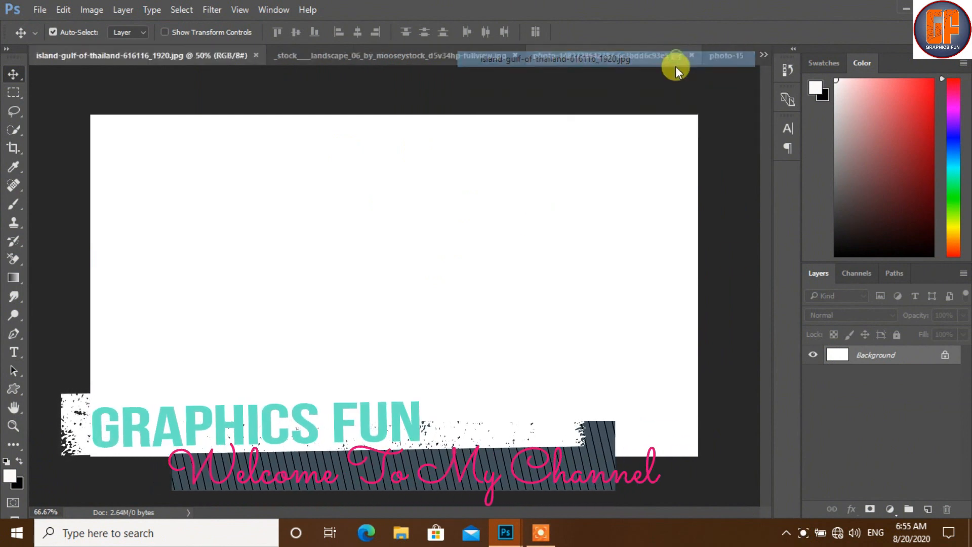
drag(223, 55, 388, 139)
click(689, 52)
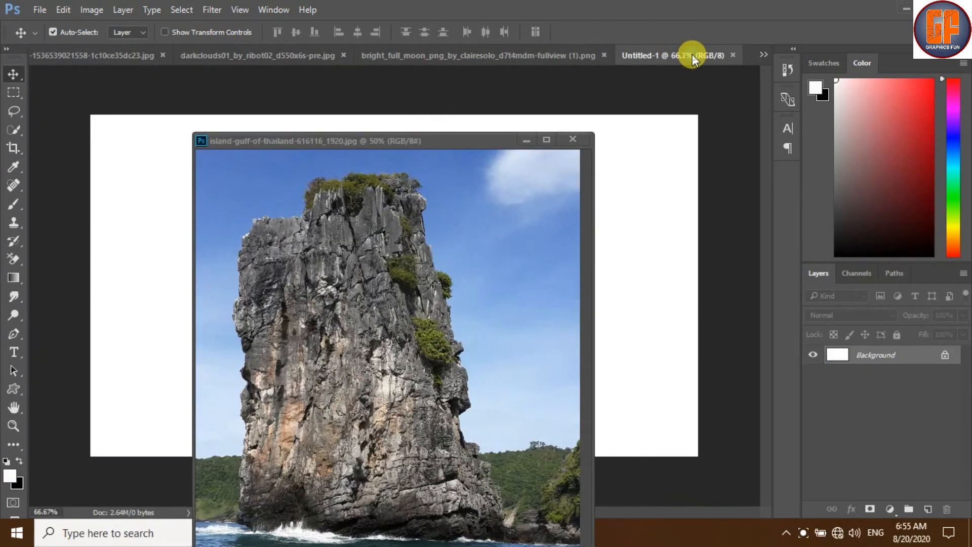
drag(435, 137, 647, 128)
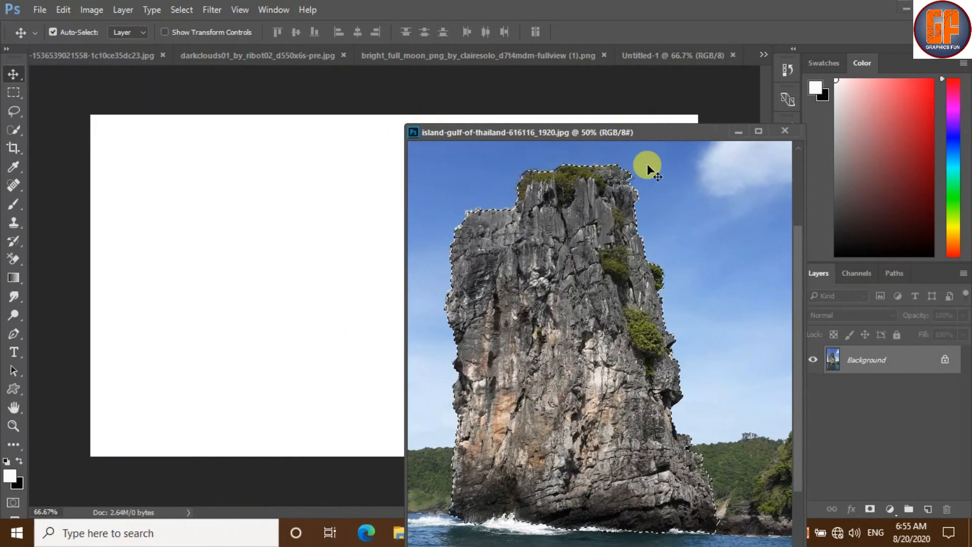
drag(564, 315, 327, 284)
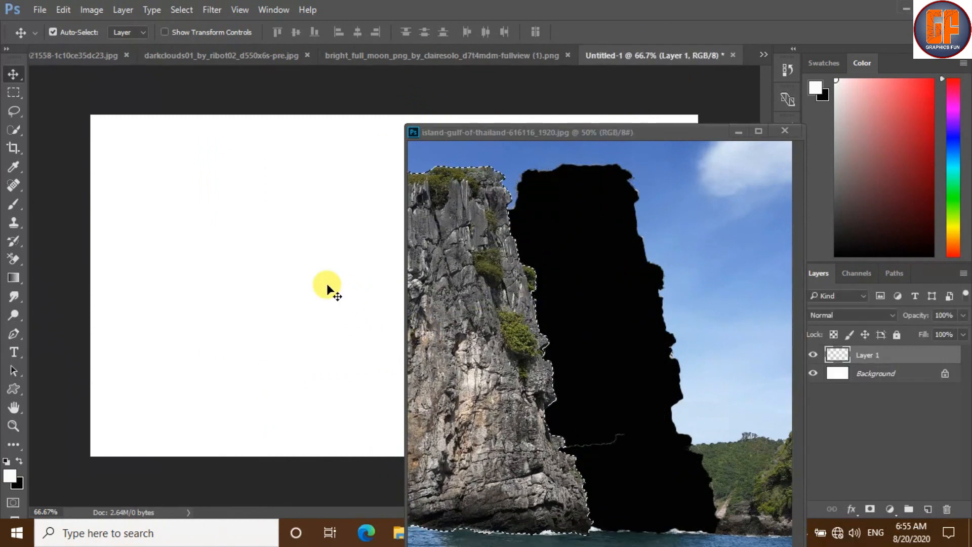
click(739, 131)
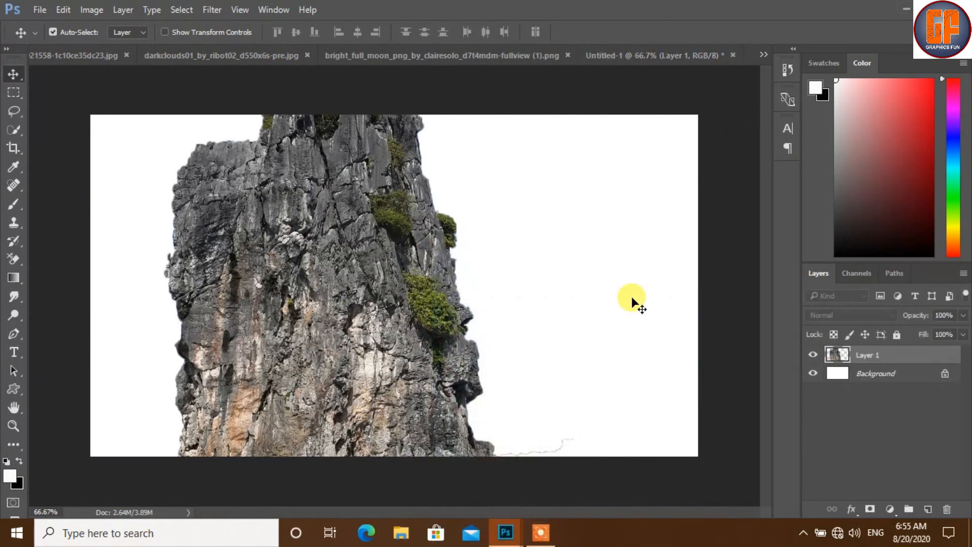
- Scale the rock layer proportionally to about 67.5% and position it so the whole rock fits within the canvas height
key(ctrl+t)
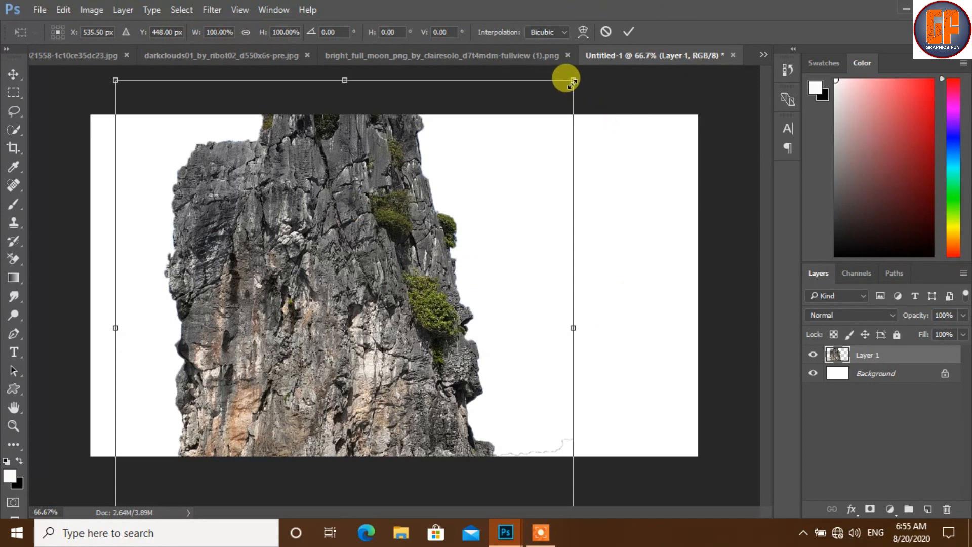
drag(573, 82, 507, 151)
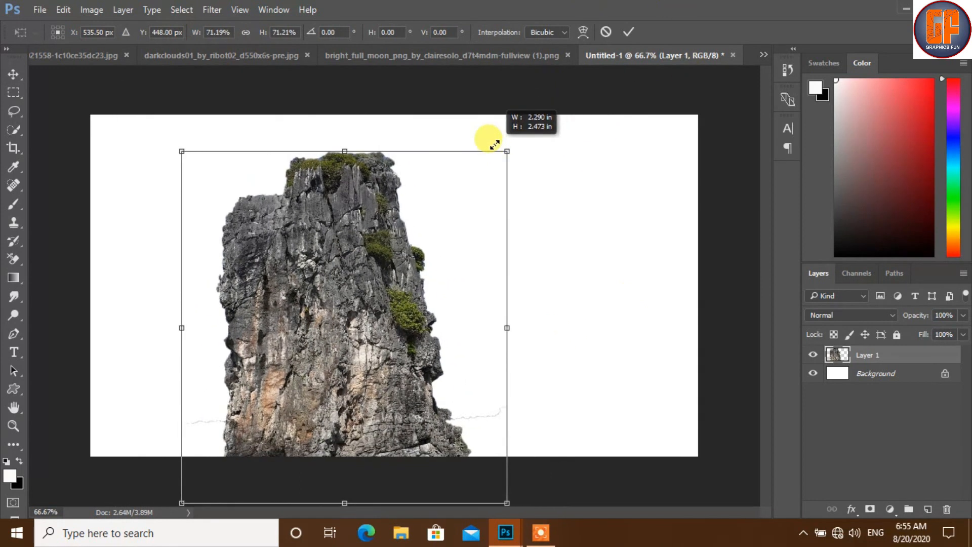
drag(368, 287, 356, 248)
drag(497, 112, 491, 118)
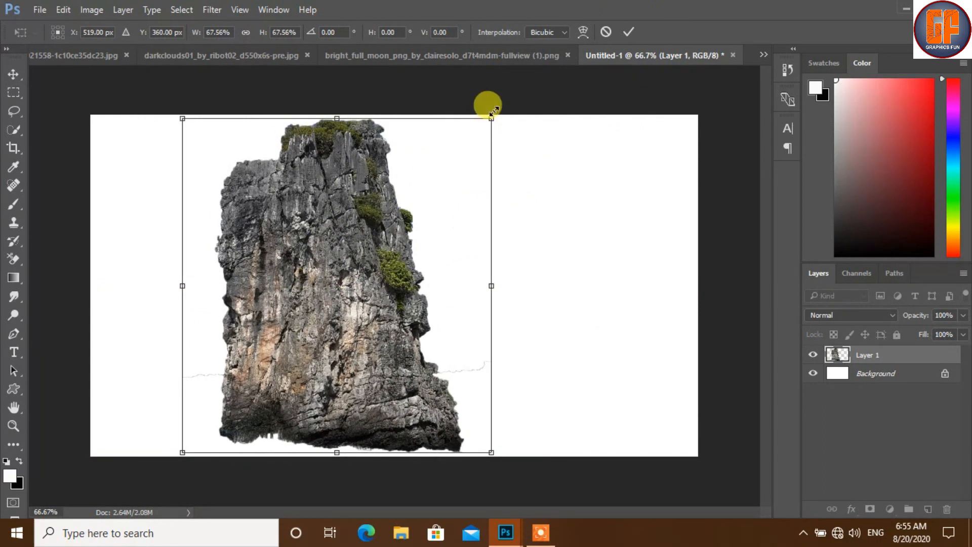
click(627, 34)
- Darken the rock with the Camera Raw filter: Temperature -13, Exposure -1.65, Contrast +13, Highlights -38, Shadows -18, Blacks -21
click(214, 13)
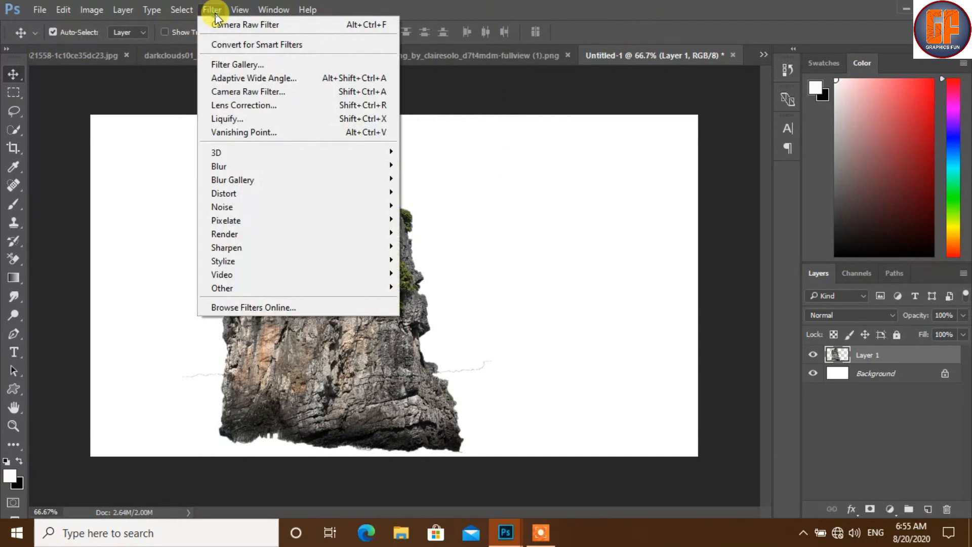
click(232, 89)
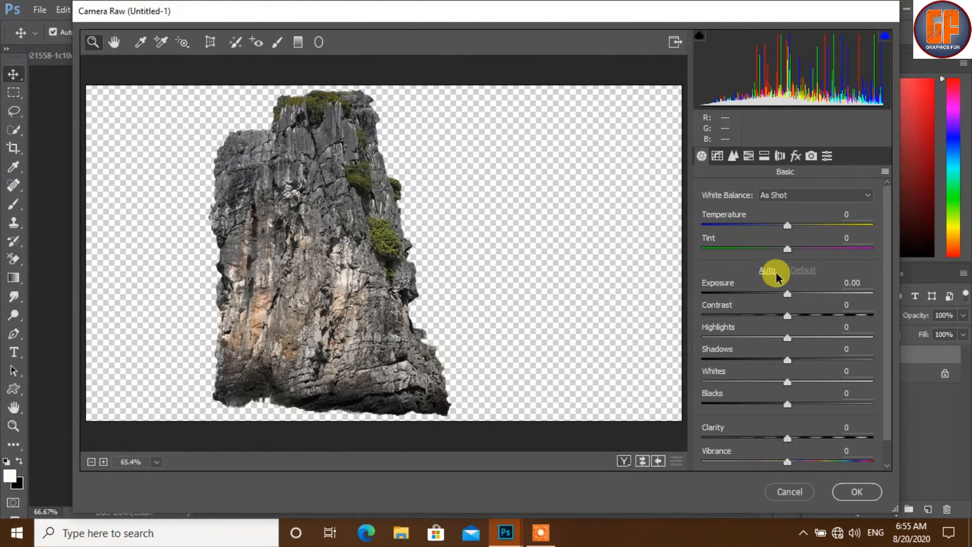
drag(782, 295, 759, 295)
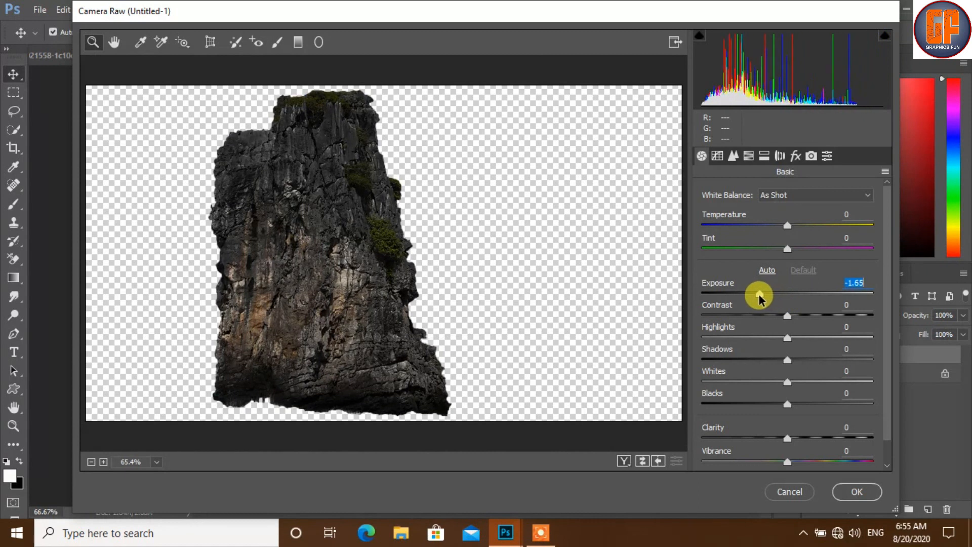
drag(788, 226, 779, 230)
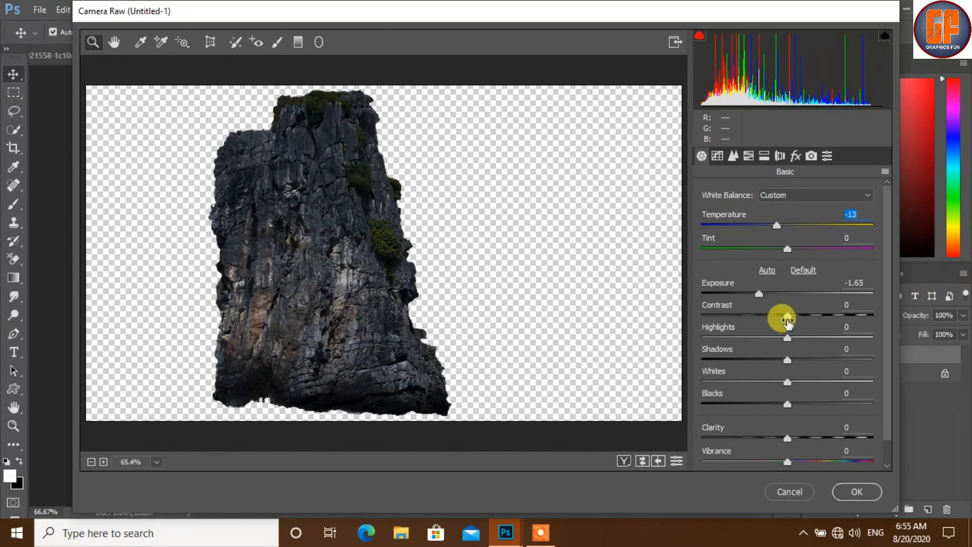
drag(791, 323, 772, 360)
drag(786, 404, 769, 403)
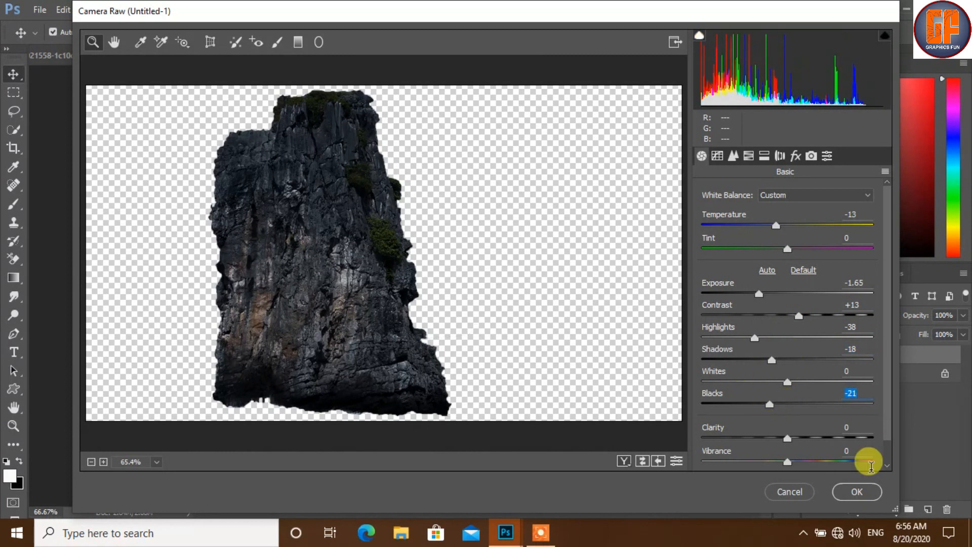
click(854, 499)
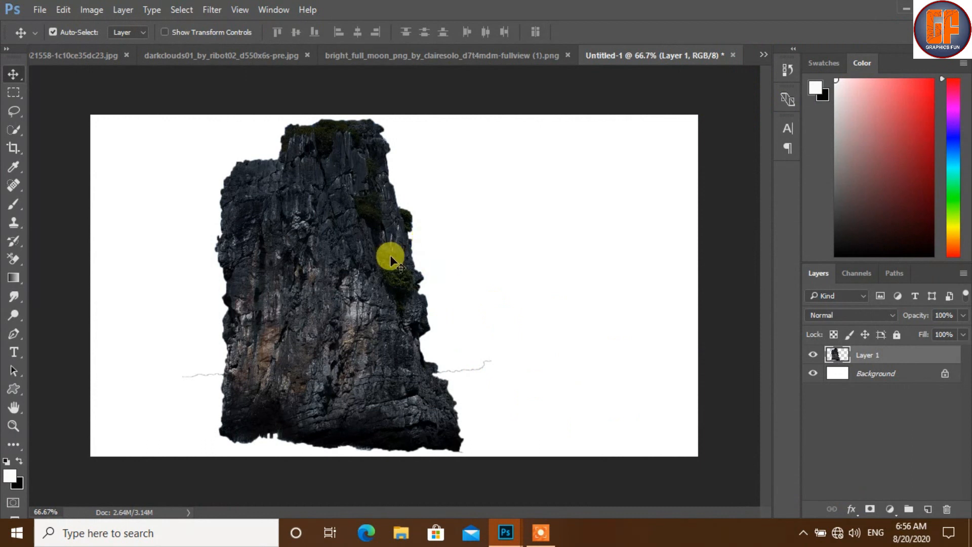
- Enlarge the rock layer proportionally to about 147% and place it as a cliff filling the left side of the canvas
drag(296, 277, 246, 312)
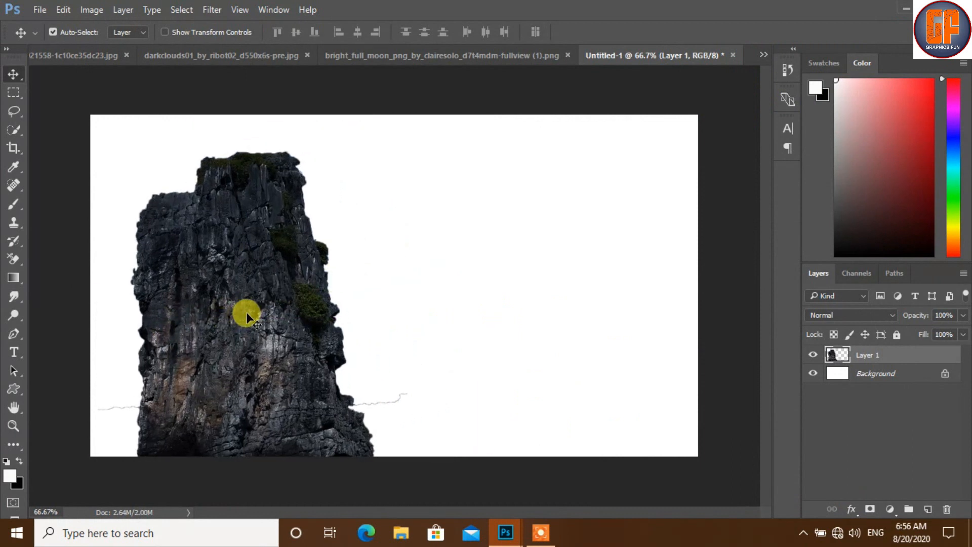
key(ctrl+t)
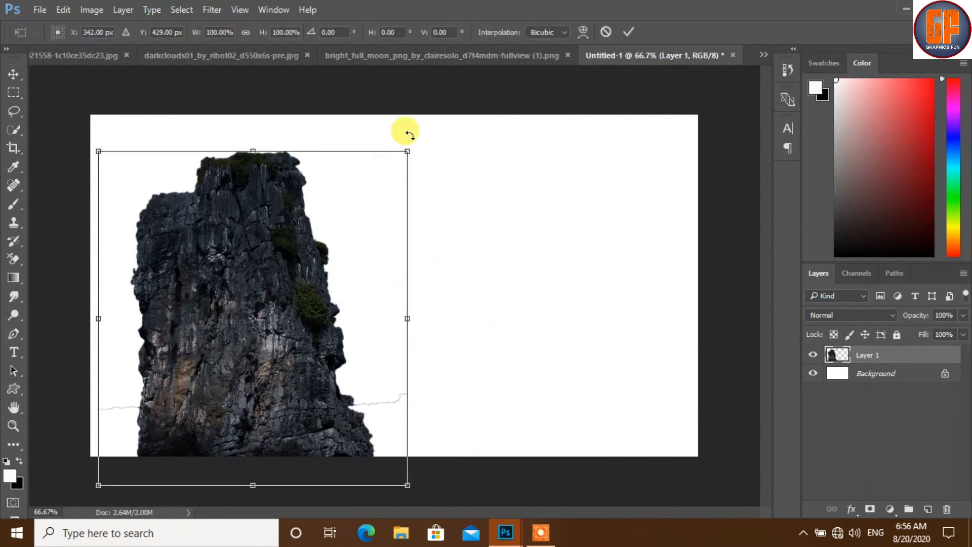
drag(404, 150, 434, 115)
drag(279, 365, 228, 341)
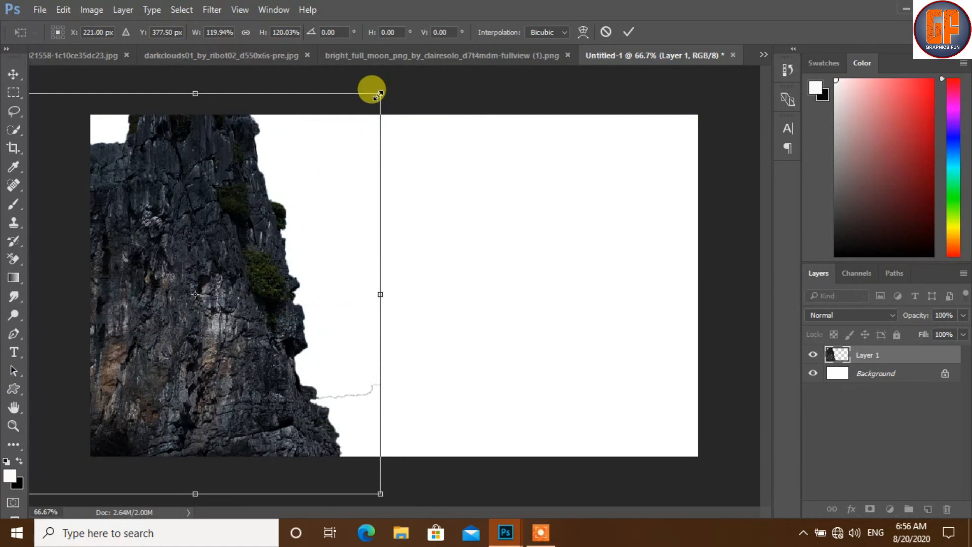
drag(378, 93, 439, 61)
mouse_move(267, 350)
mouse_down()
mouse_move(248, 341)
mouse_move(253, 353)
mouse_up()
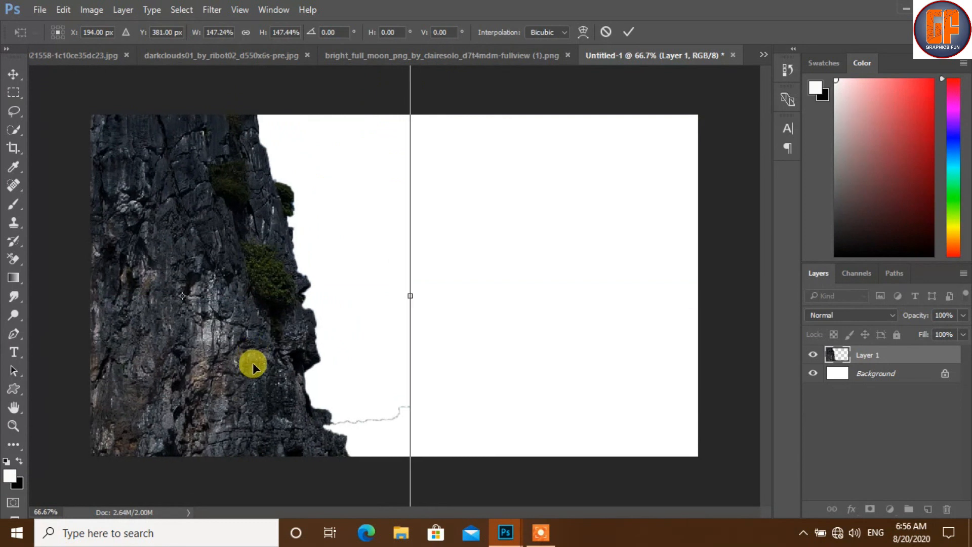
click(630, 34)
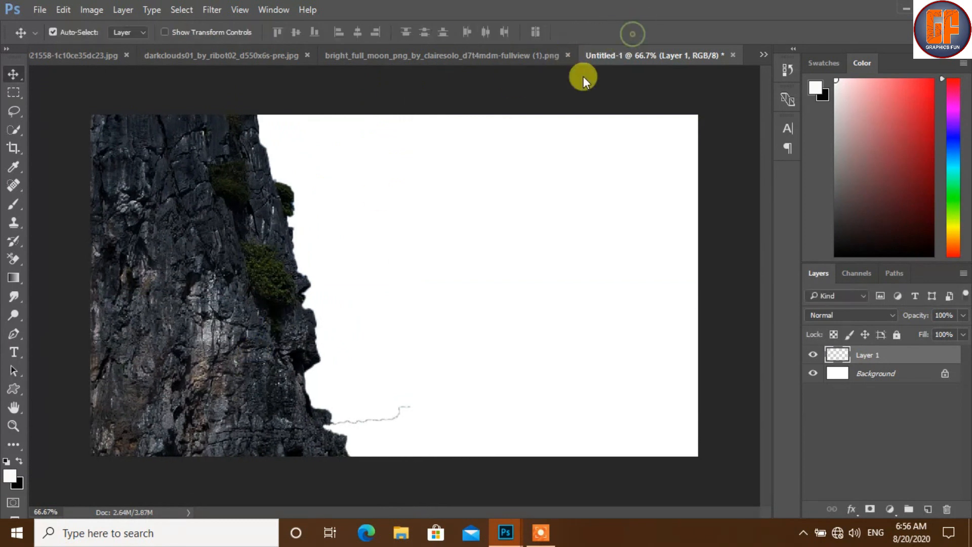
- Duplicate the cliff layer and place the copy along the right side of the canvas, leaving a gap between the cliffs
alt+click(594, 260)
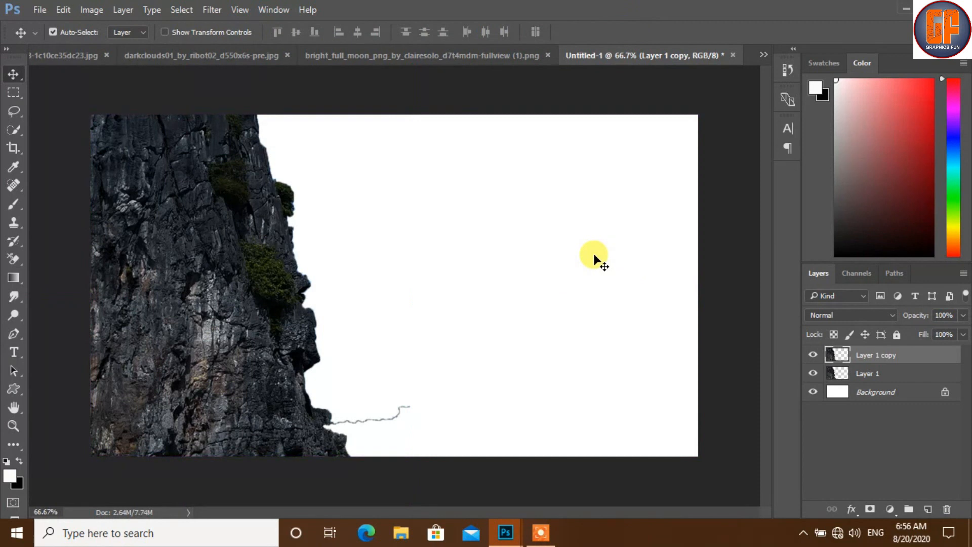
drag(208, 293, 735, 247)
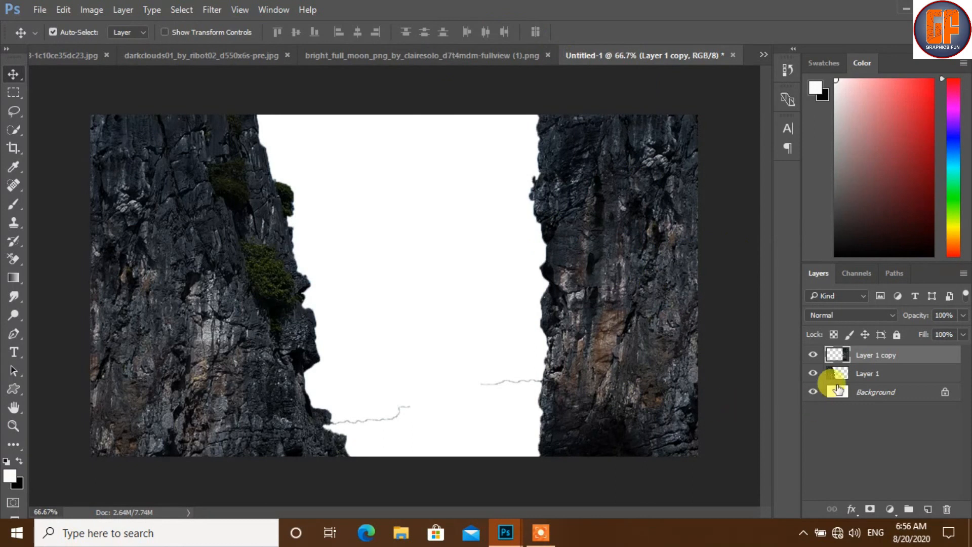
- Nudge the left cliff on Layer 1 further left to widen the gap between the cliffs
click(869, 374)
key(Left)
key(Left)
key(Left)
key(Left)
key(Left)
key(Left)
key(Left)
key(Left)
key(Left)
key(Left)
key(Left)
key(Left)
key(Left)
key(Left)
key(Left)
key(Left)
key(Left)
key(Left)
key(Left)
key(Left)
key(Left)
key(Left)
key(Left)
key(Left)
key(Left)
key(Left)
key(Left)
key(Left)
key(Left)
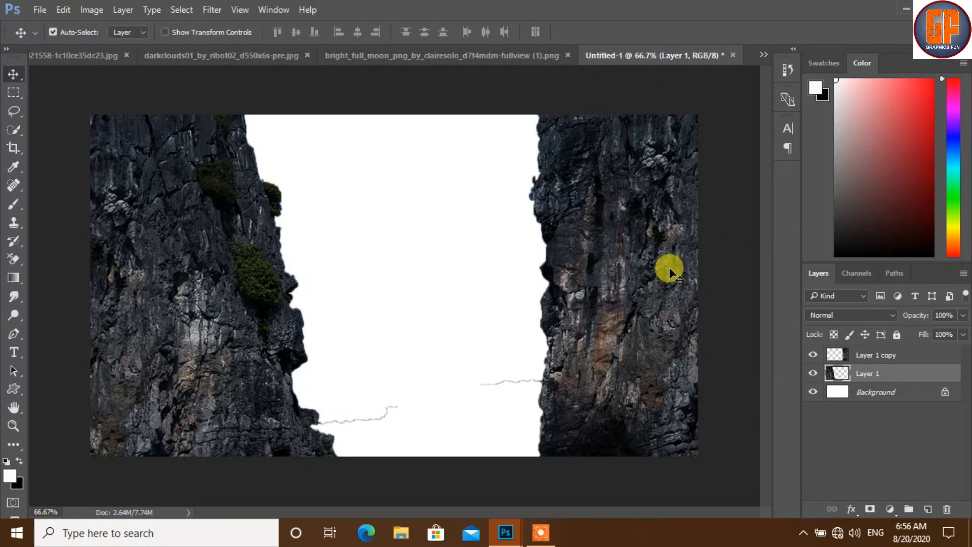
- Fine-tune the horizontal position of the right cliff on Layer 1 copy with small nudges left and back right
click(903, 357)
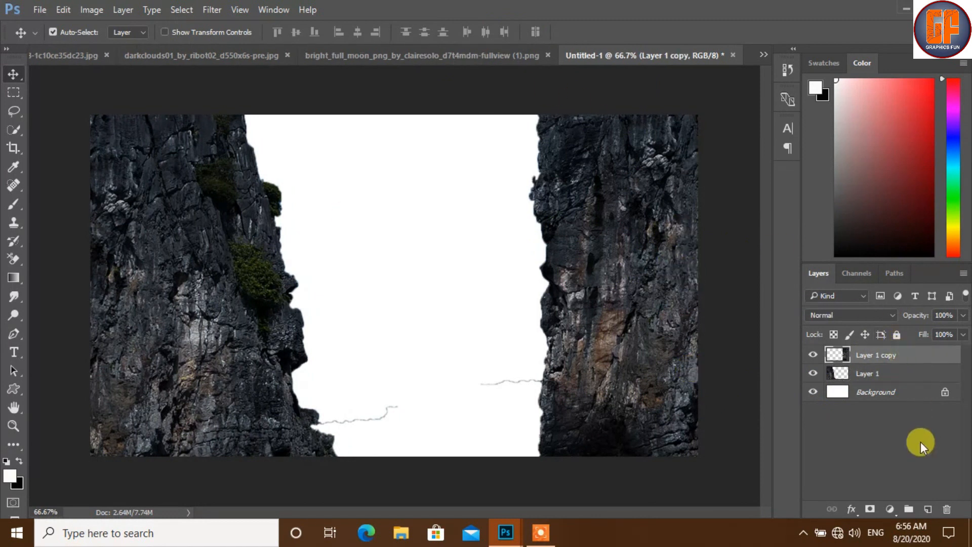
key(Left)
key(Left)
key(Left)
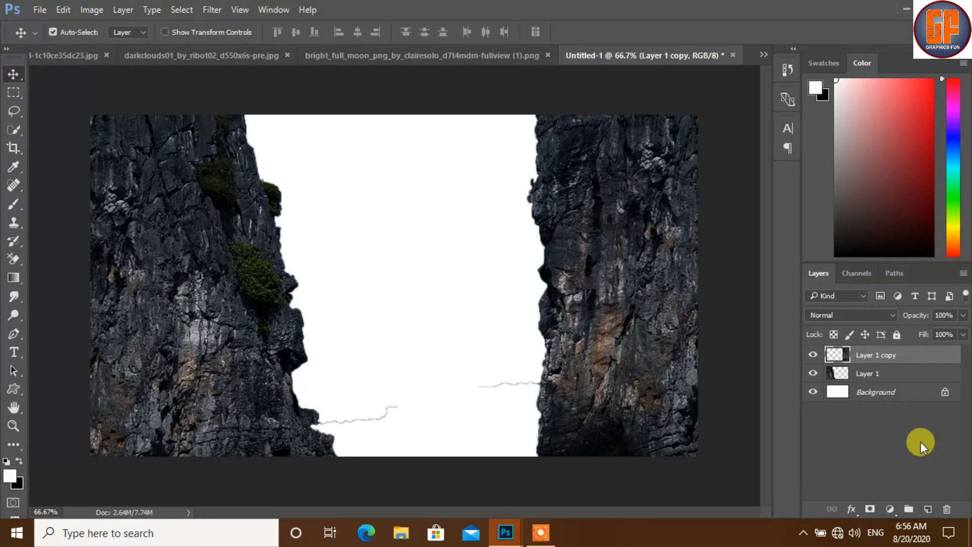
key(Right)
key(Right)
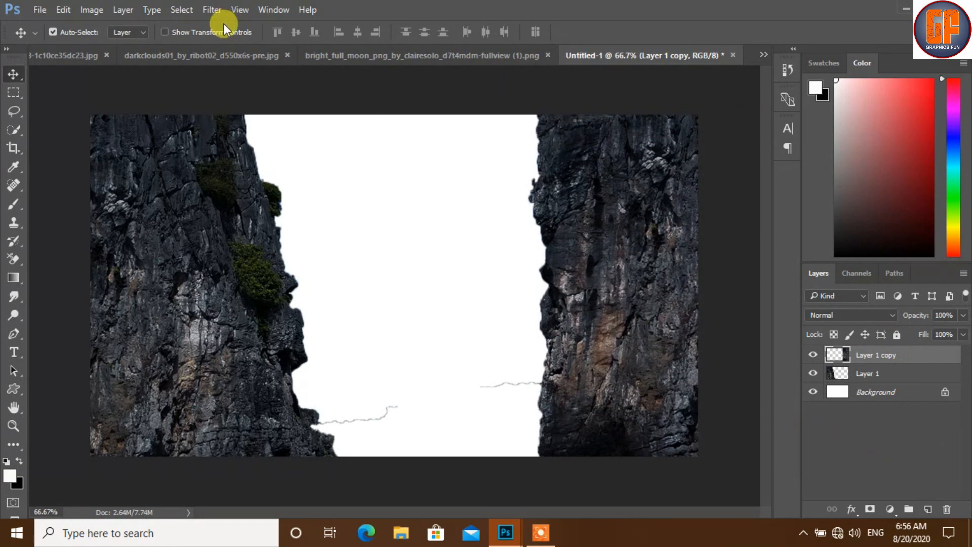
- Copy the selected tree trunk from the mooseystock landscape image into Untitled-1 and place it between the cliffs, its base touching the right cliff
click(467, 49)
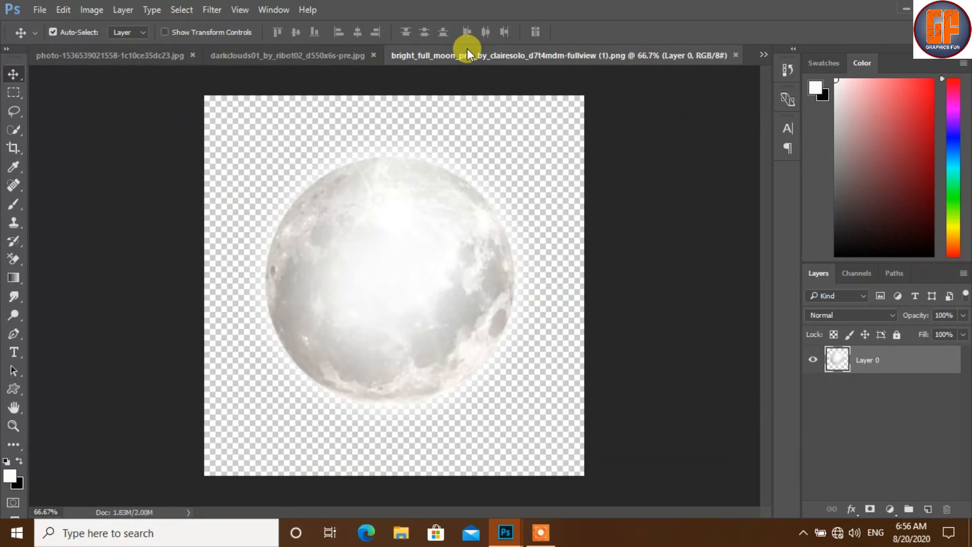
click(762, 54)
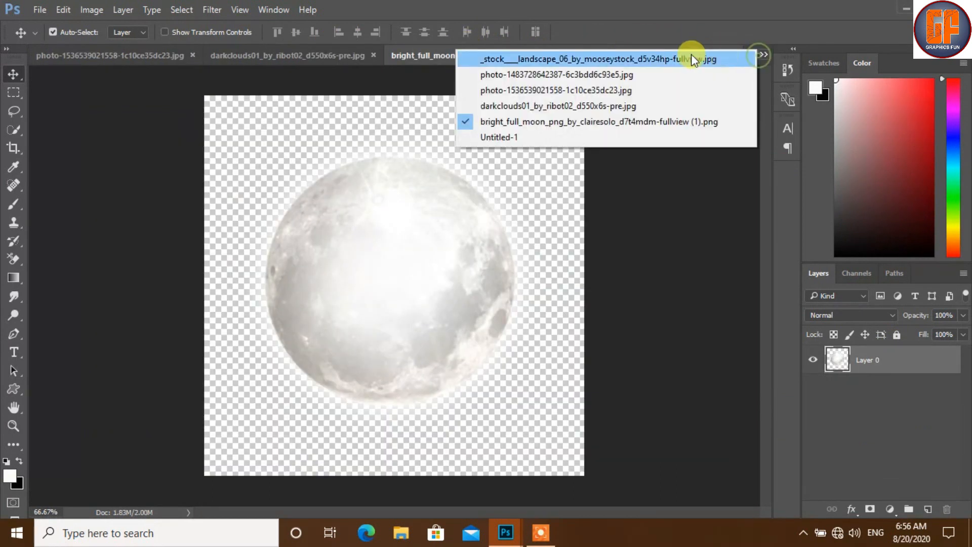
click(654, 59)
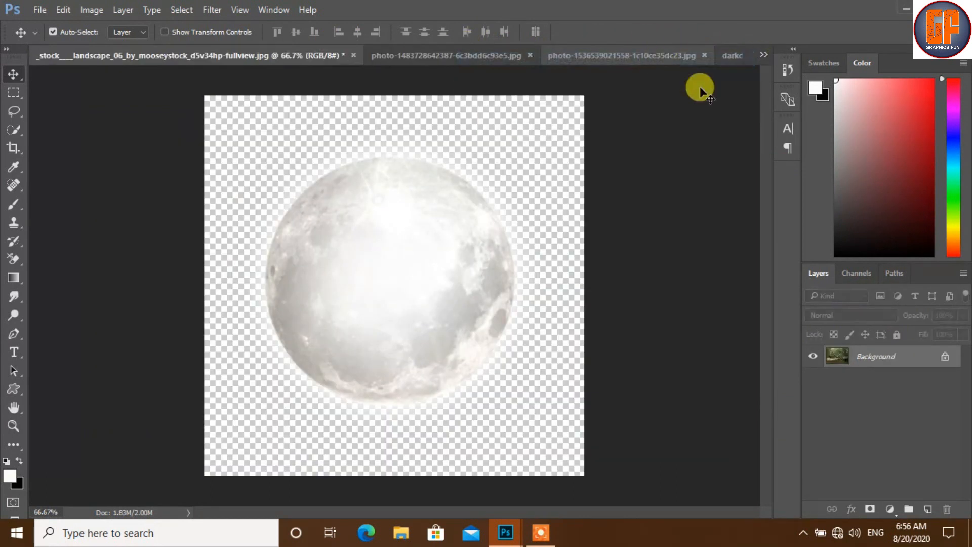
drag(193, 48, 529, 189)
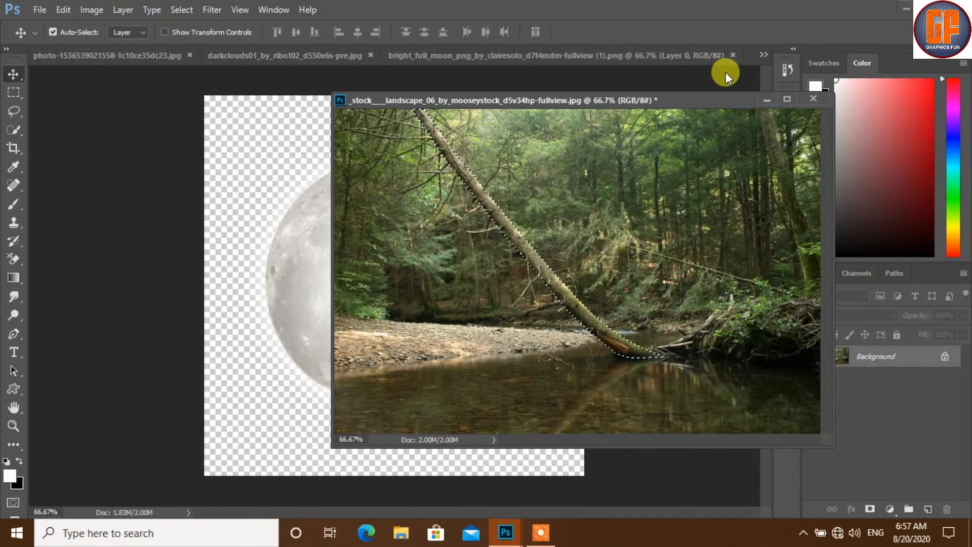
click(767, 56)
click(767, 56)
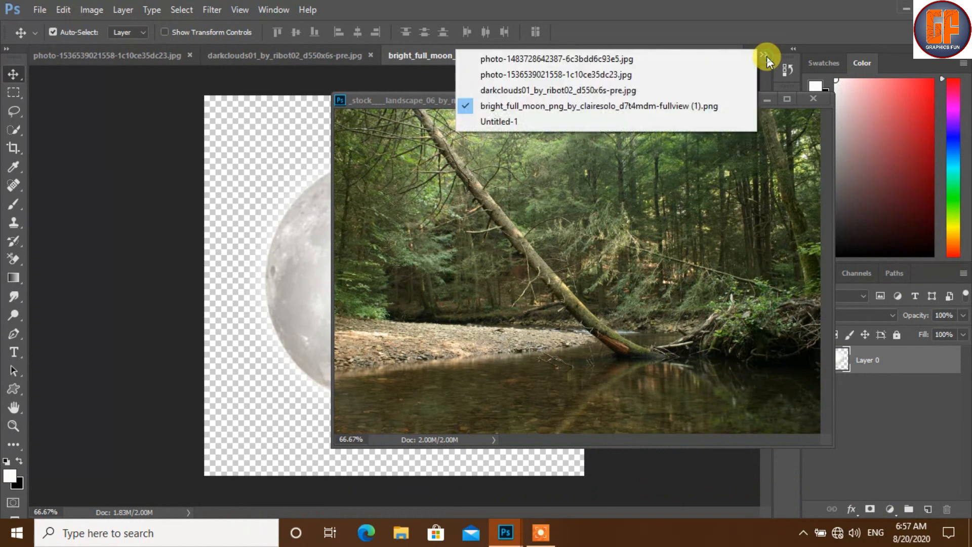
click(662, 124)
drag(649, 100, 696, 100)
drag(555, 223, 270, 260)
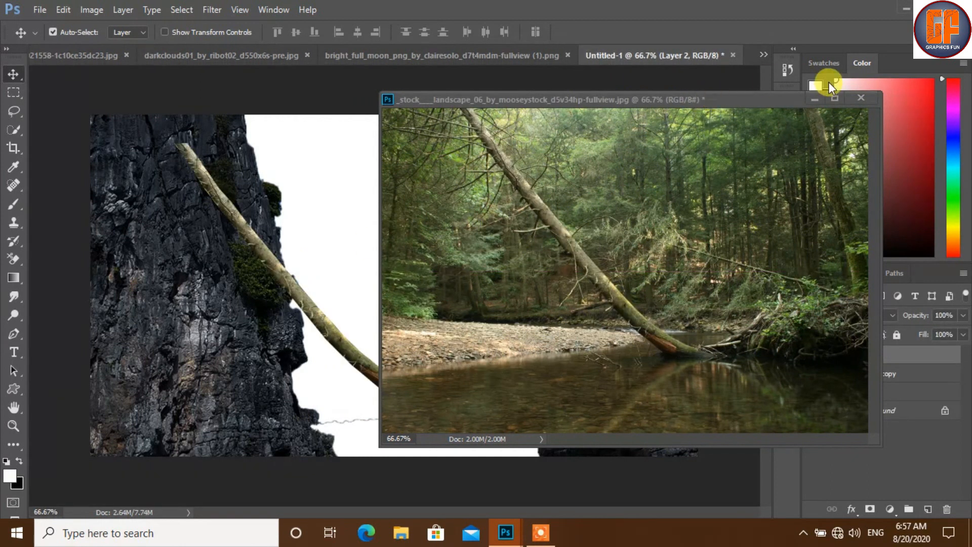
click(815, 99)
drag(346, 346, 467, 333)
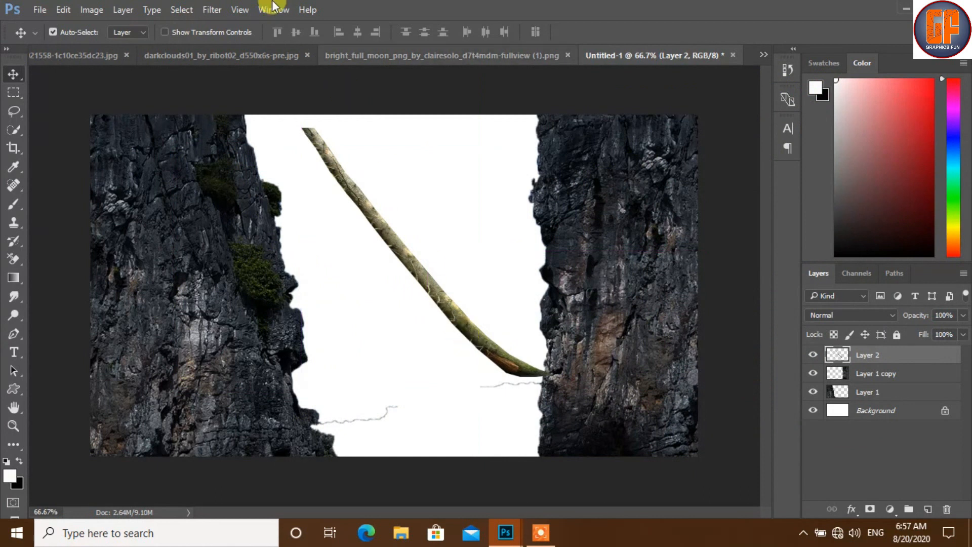
- Darken the trunk with Camera Raw: Temperature -14, Exposure -1.80, Contrast +16, Highlights -34, Shadows -23, Blacks -9
click(214, 10)
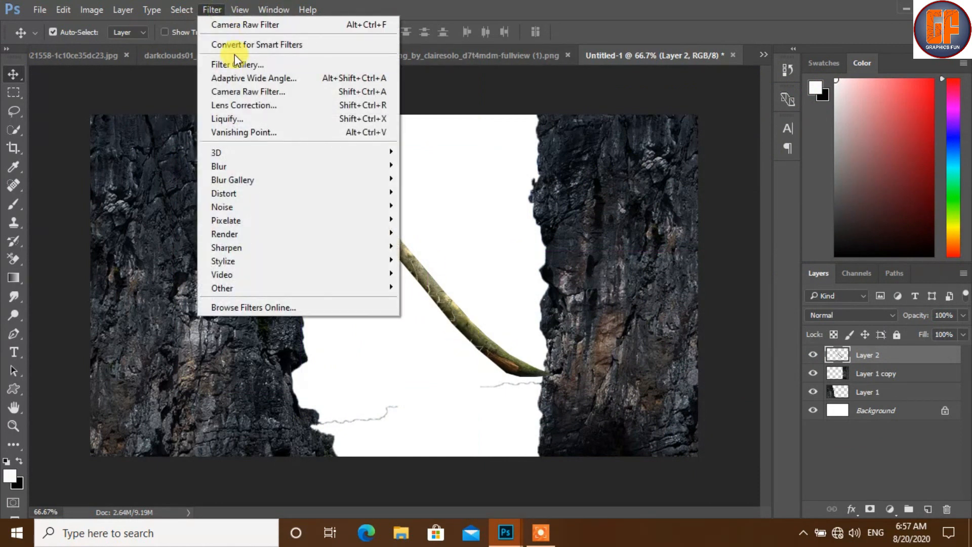
click(242, 90)
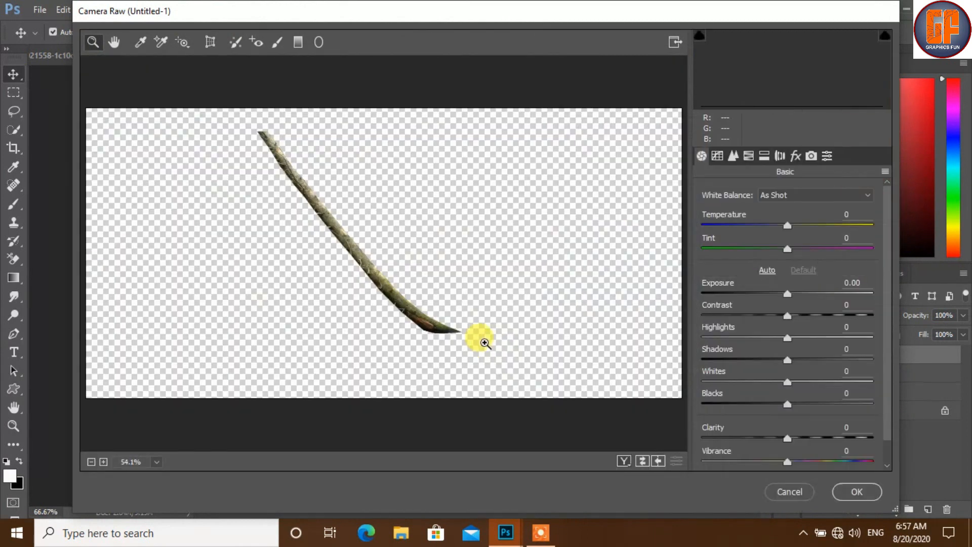
drag(787, 223, 775, 226)
drag(787, 294, 768, 360)
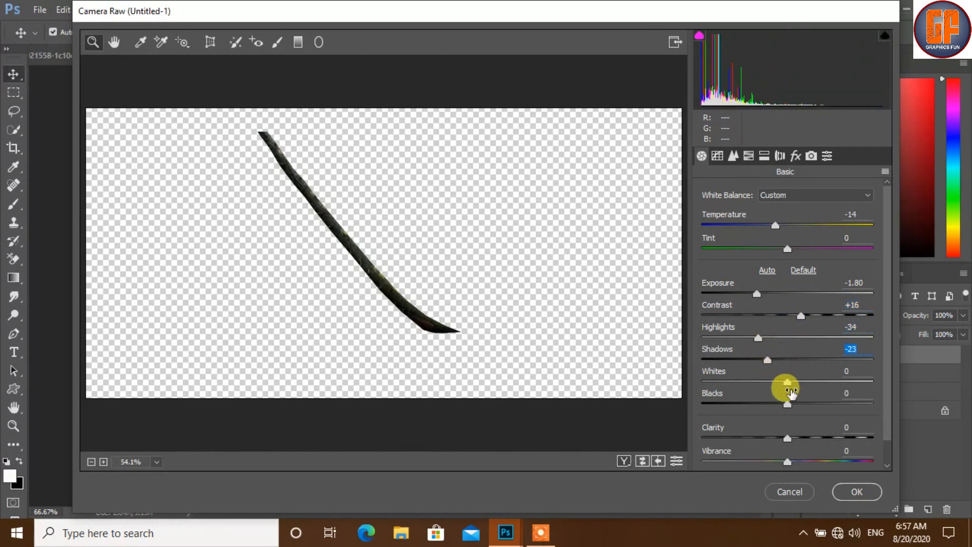
drag(789, 405, 779, 403)
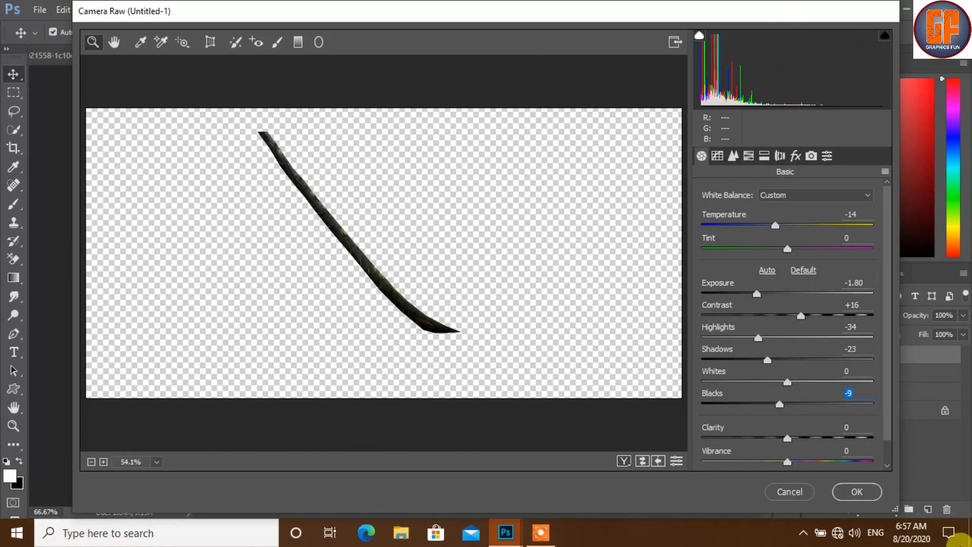
click(857, 493)
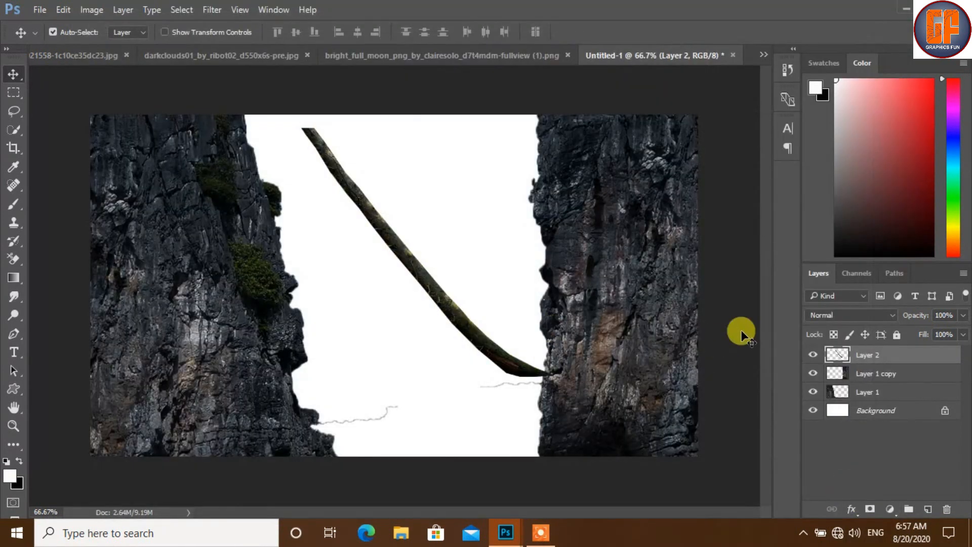
- Rotate the trunk -45° and scale it to about 91.57% so it bridges the gap between the two cliffs
drag(458, 331, 456, 346)
key(ctrl+t)
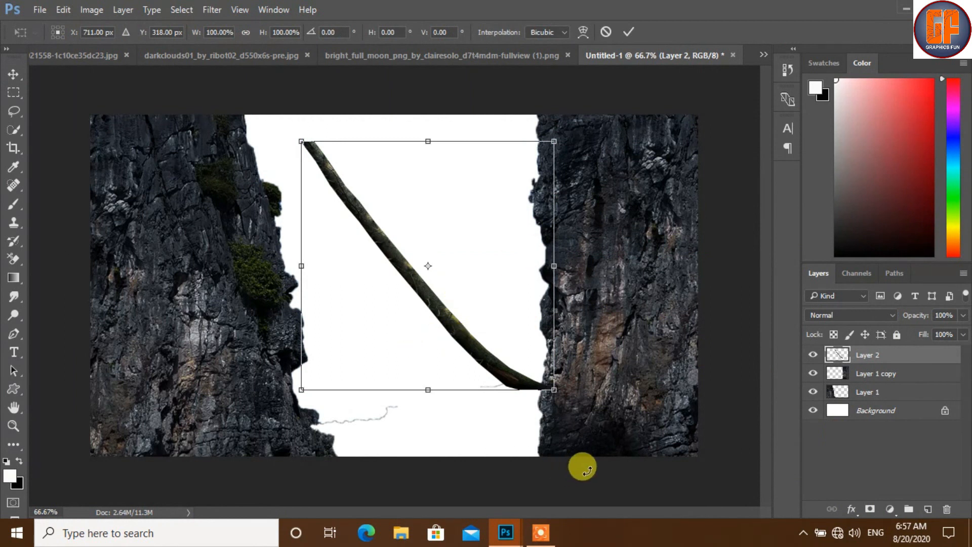
drag(578, 394, 613, 261)
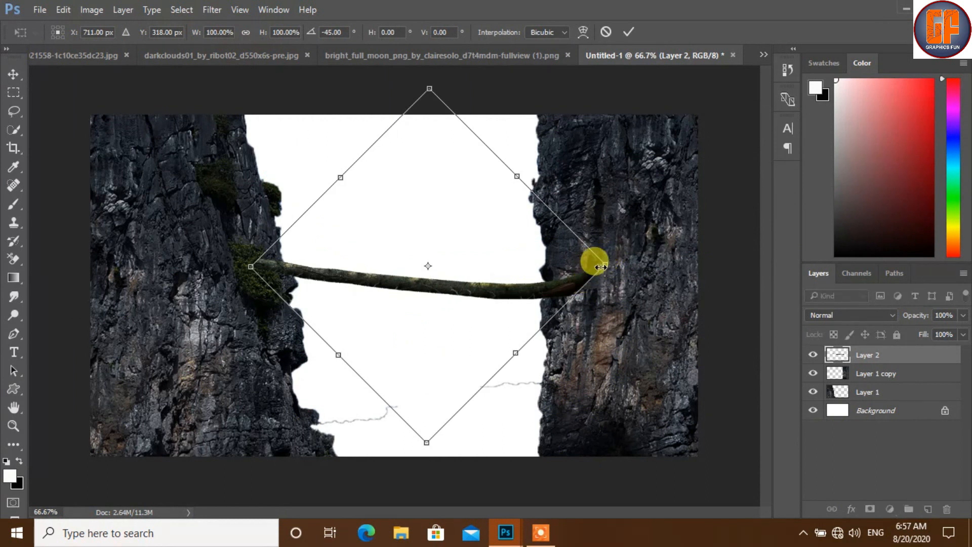
drag(606, 266, 535, 323)
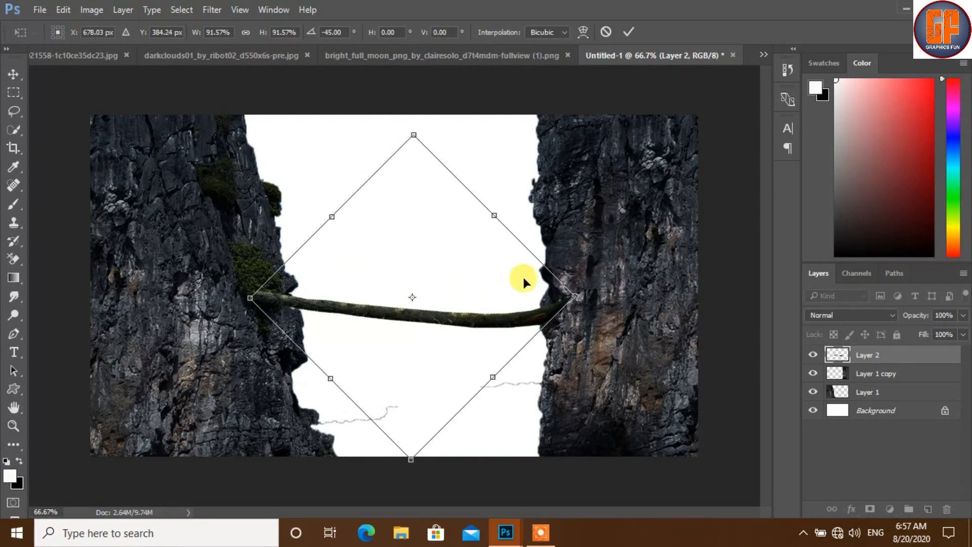
click(628, 34)
- Nudge the left cliff on Layer 1 slightly up and to the left behind the trunk's end
click(881, 393)
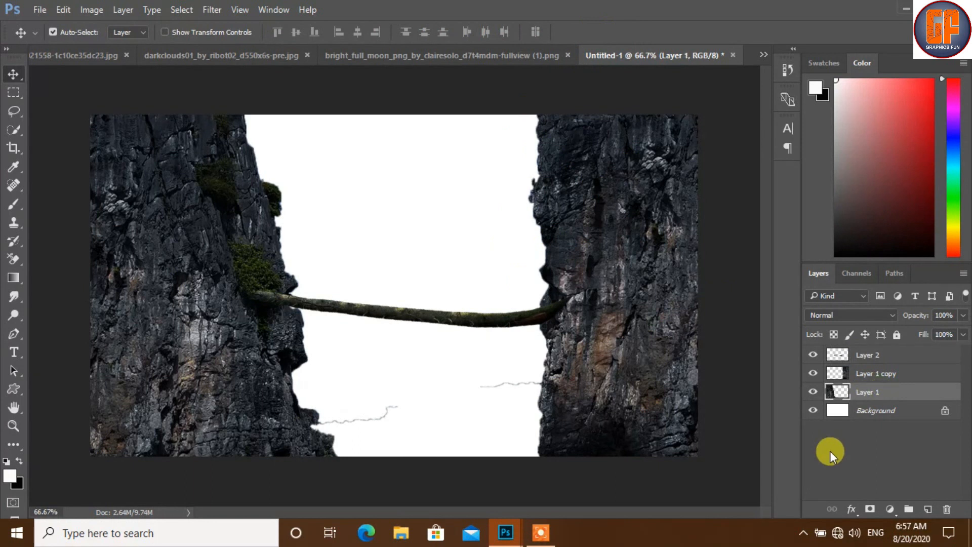
key(Up)
key(Up)
key(Up)
key(Up)
key(Up)
key(Up)
key(Up)
key(Up)
key(Up)
key(Up)
key(Up)
key(Up)
key(Up)
key(Up)
key(Up)
key(Up)
key(Up)
key(Up)
key(Up)
key(Up)
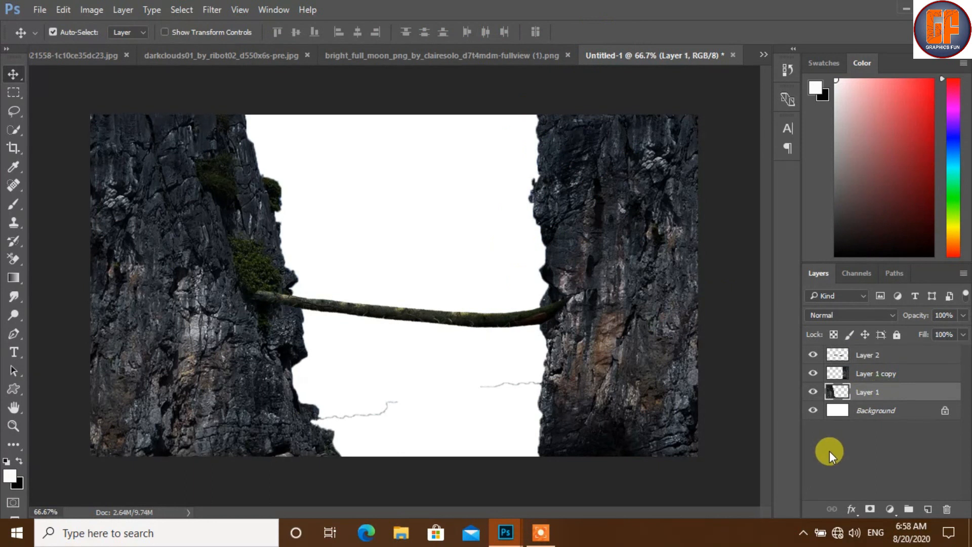
key(Left)
key(Left)
key(Left)
key(Left)
key(Left)
key(Left)
key(Left)
key(Left)
key(Left)
key(Left)
key(Left)
key(Left)
key(Left)
key(Left)
key(Left)
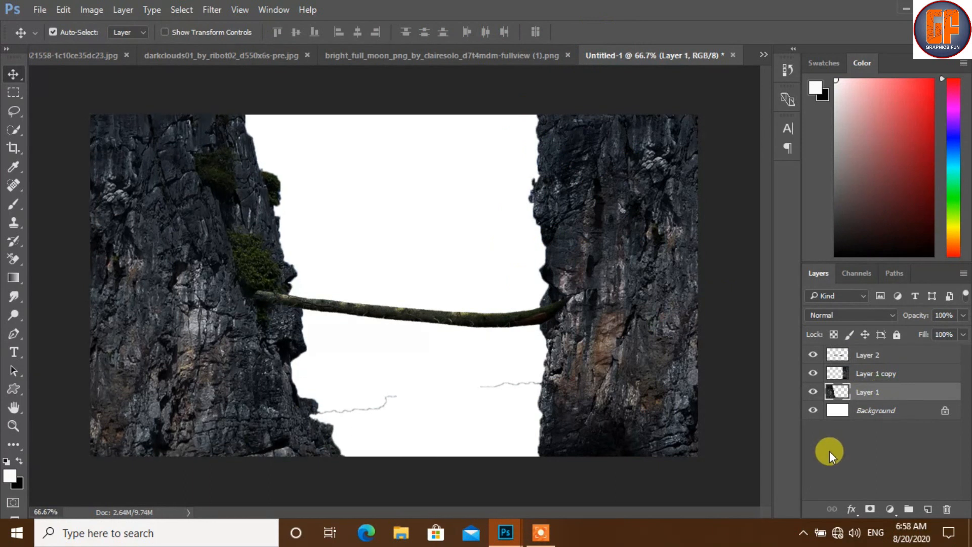
key(Up)
key(Up)
key(Up)
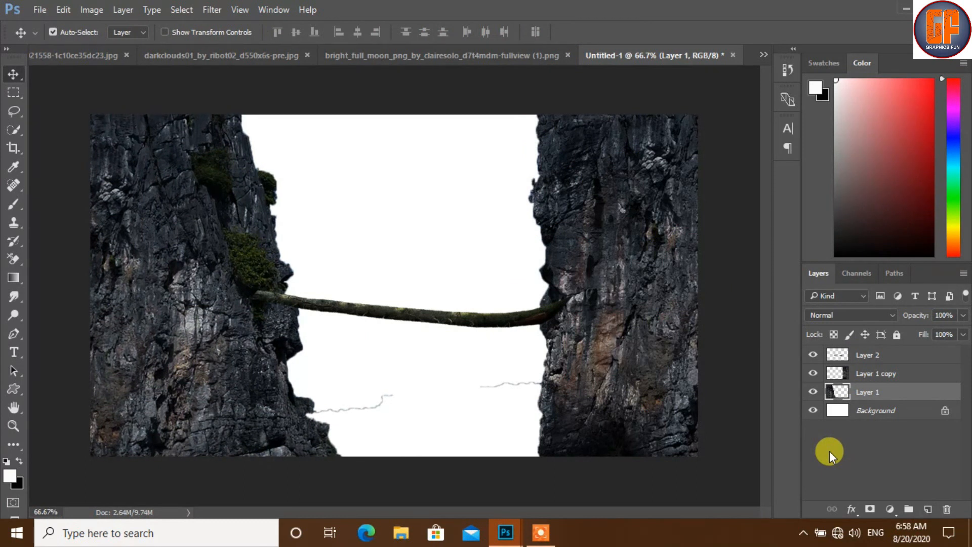
- Add a layer mask to Layer 2 and paint black with a soft size 80 brush to blend the trunk's left end into the cliff
click(917, 354)
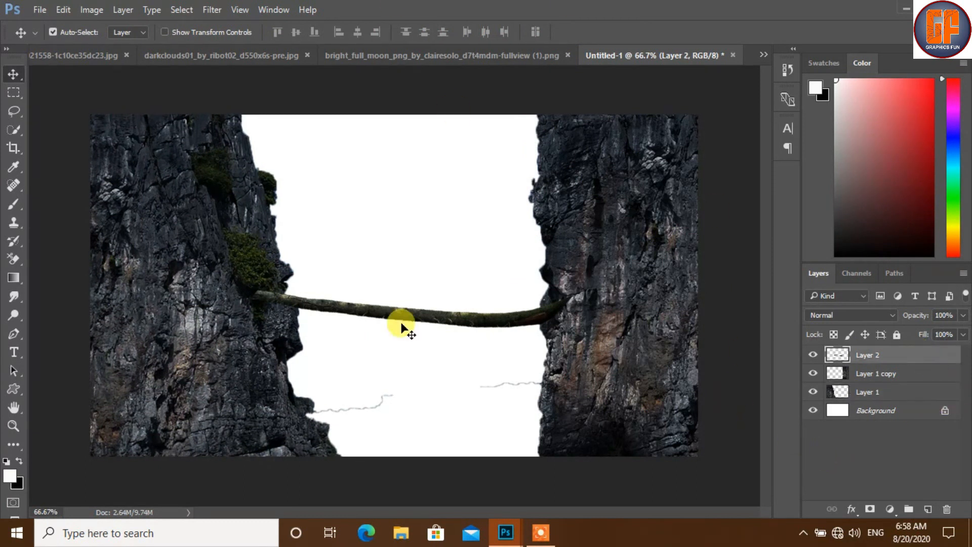
click(869, 509)
key(x)
click(12, 202)
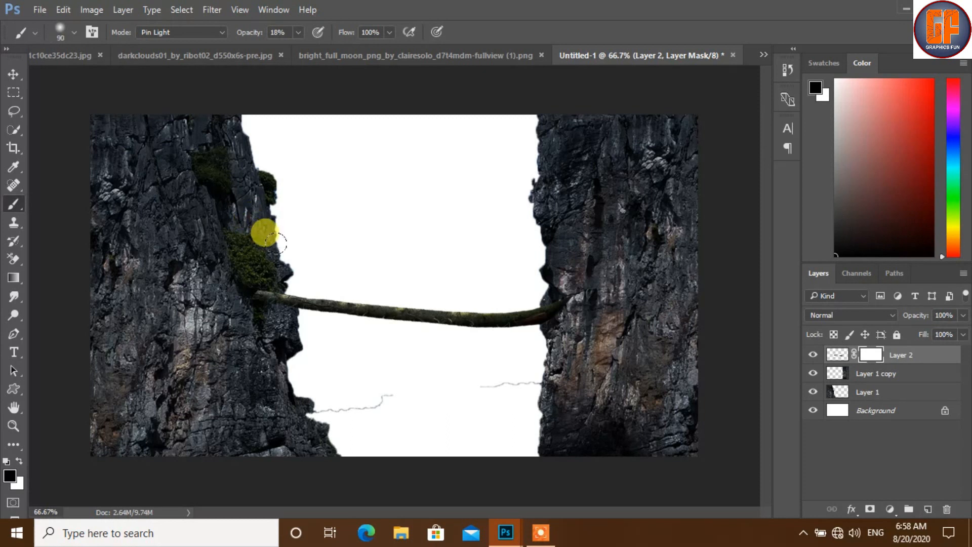
key(bracketleft)
key(ctrl+plus)
key(ctrl+plus)
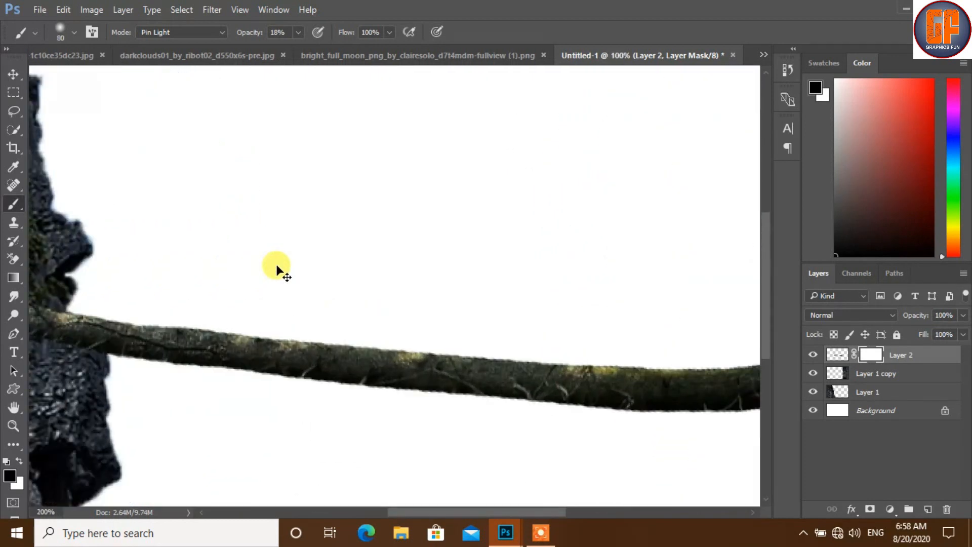
drag(169, 427, 393, 361)
mouse_move(196, 277)
mouse_down()
mouse_move(146, 244)
mouse_move(164, 209)
mouse_up()
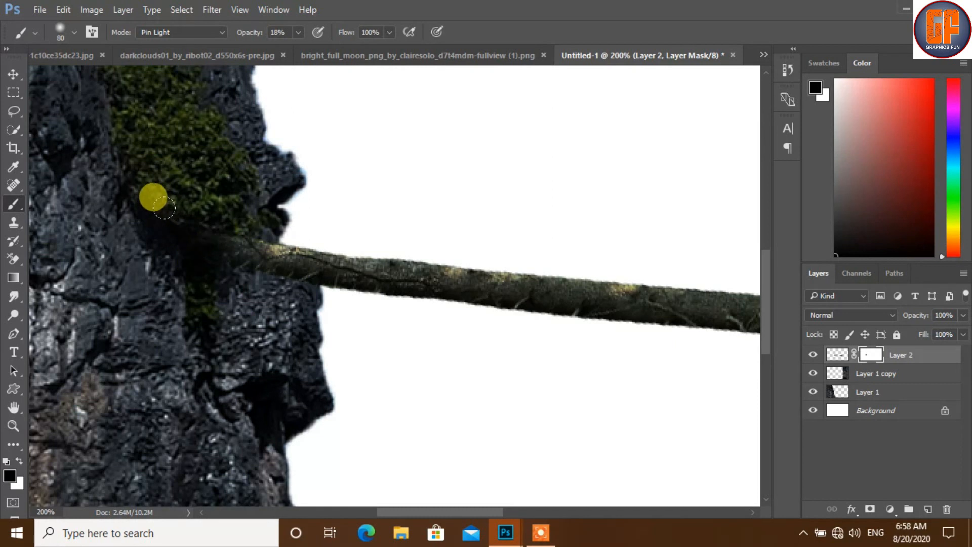
mouse_move(160, 216)
mouse_down()
mouse_move(166, 206)
mouse_move(172, 221)
mouse_move(157, 303)
mouse_up()
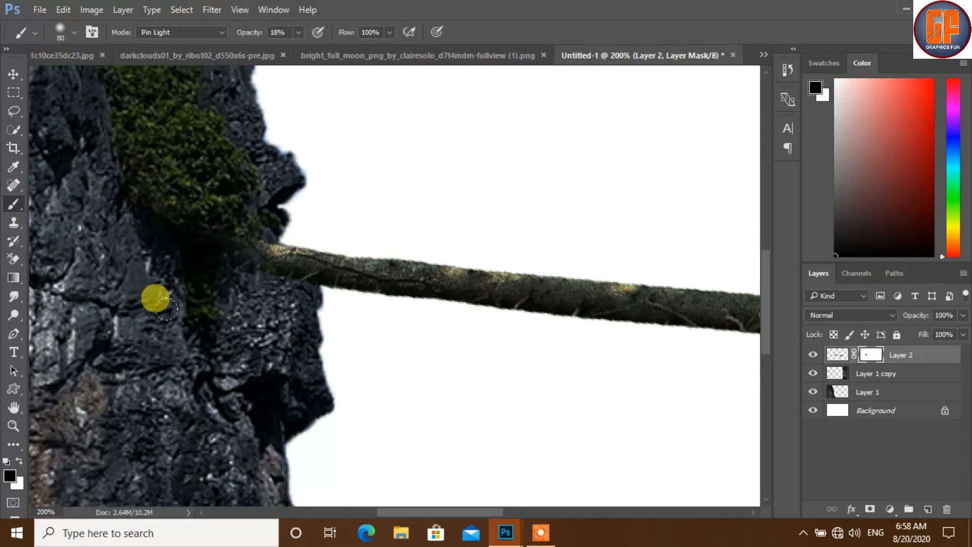
- Paint black on the Layer 2 mask to blend the trunk's right end into the right cliff
drag(482, 388, 170, 421)
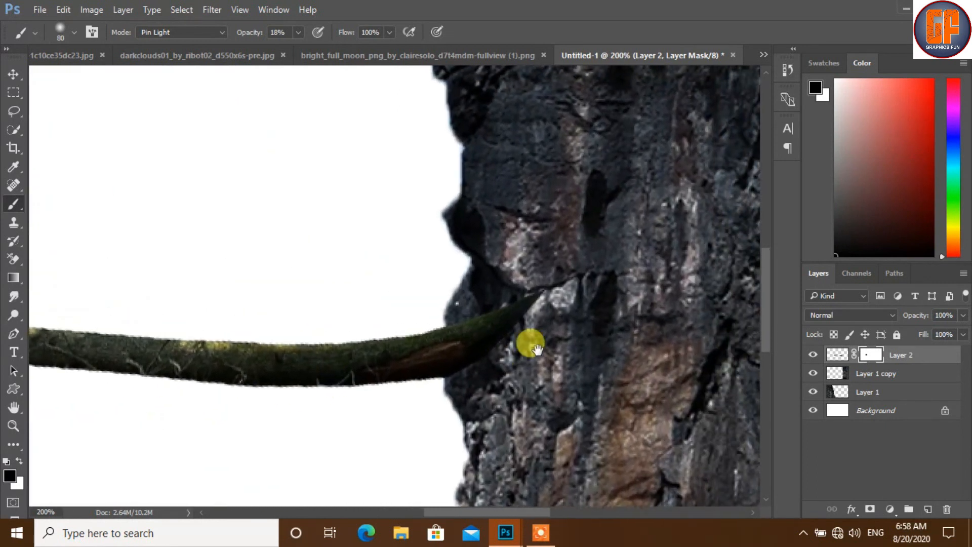
mouse_move(496, 289)
mouse_down()
mouse_move(491, 349)
mouse_move(454, 364)
mouse_move(481, 342)
mouse_move(466, 339)
mouse_move(481, 344)
mouse_move(497, 327)
mouse_move(499, 304)
mouse_move(474, 343)
mouse_move(501, 336)
mouse_move(467, 340)
mouse_move(495, 341)
mouse_move(542, 244)
mouse_move(554, 189)
mouse_up()
scroll(587, 223, down, 3)
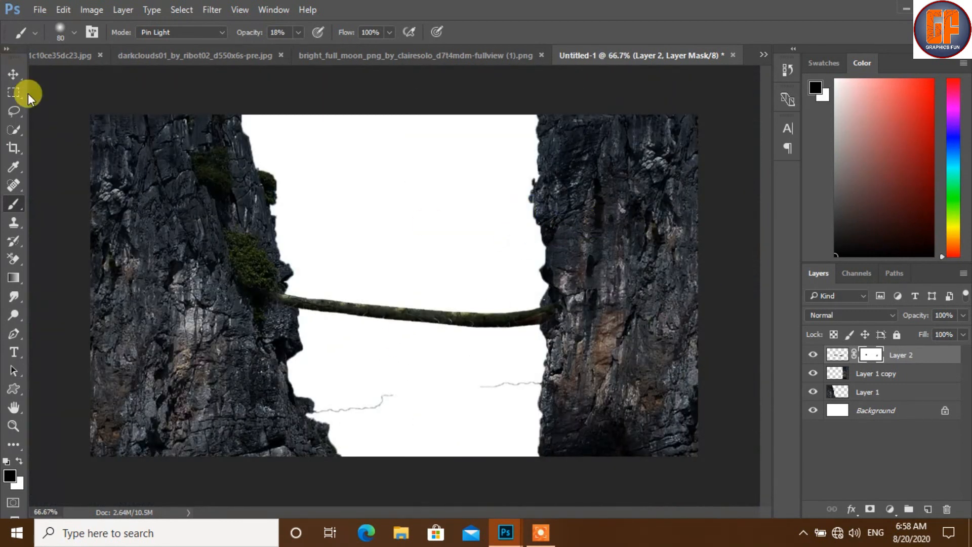
click(14, 75)
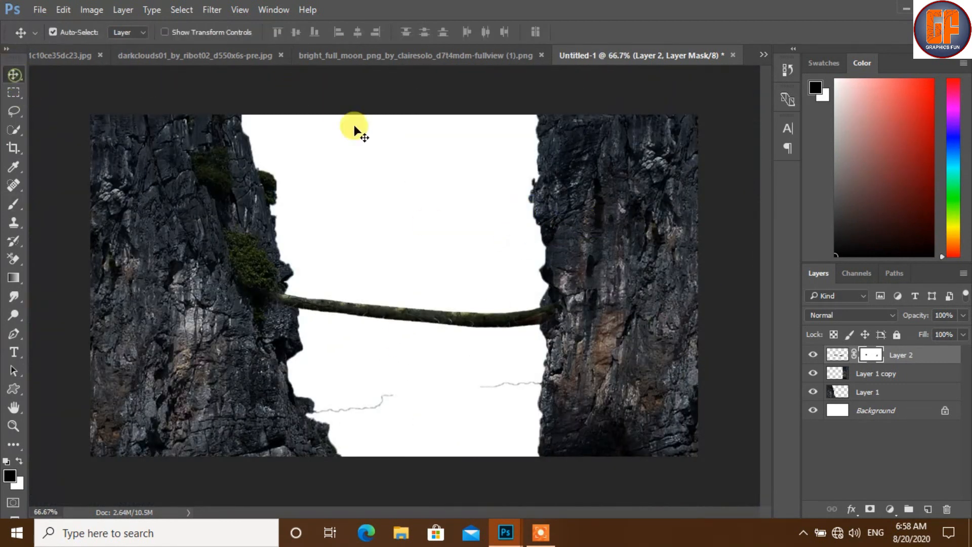
click(166, 57)
key(x)
click(480, 57)
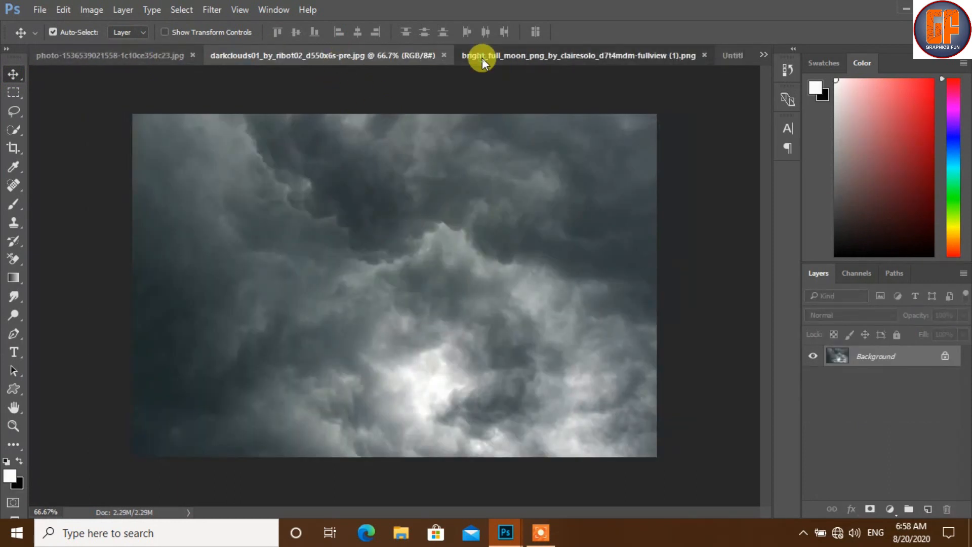
click(88, 54)
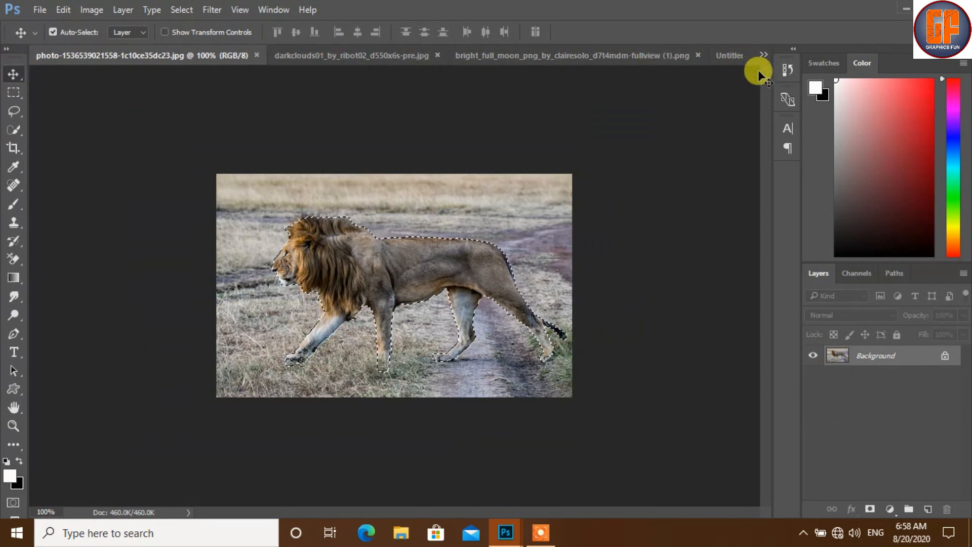
click(767, 53)
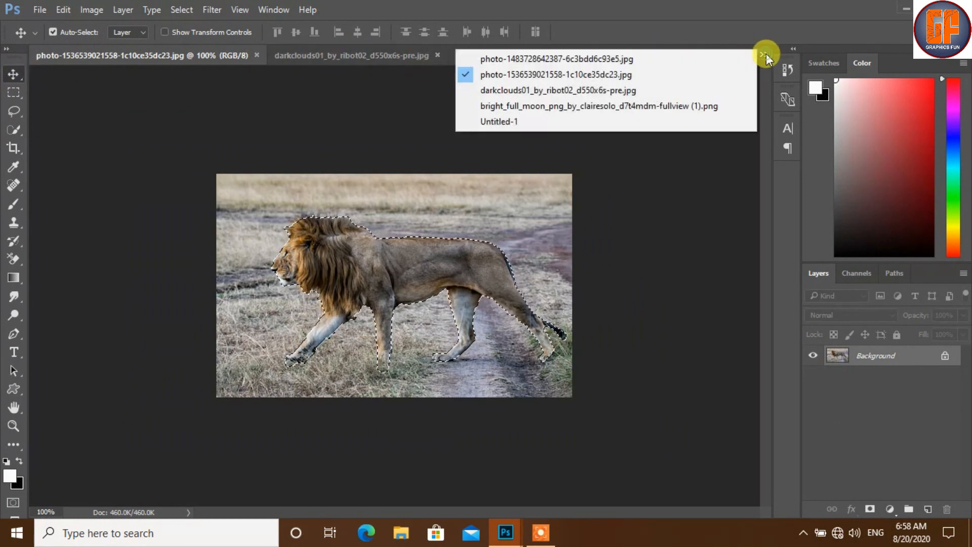
click(700, 62)
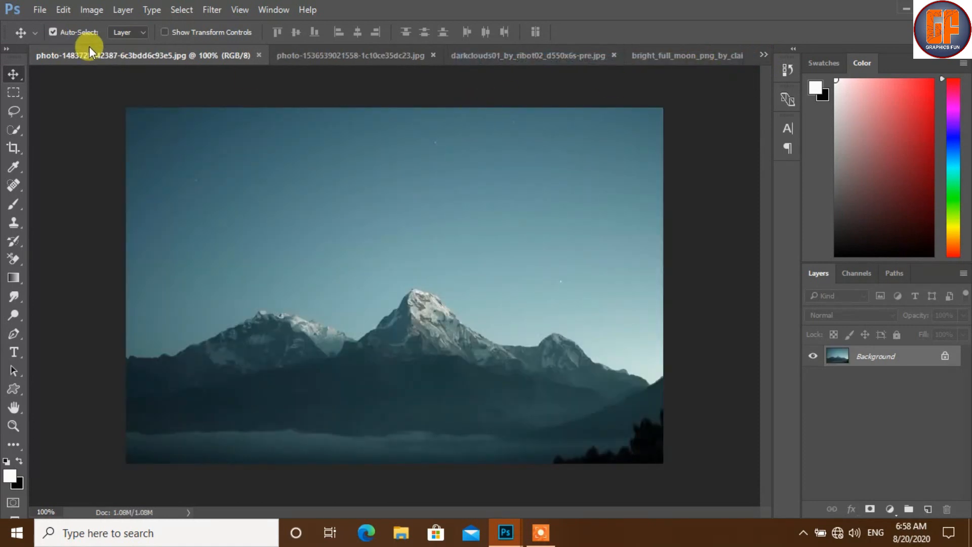
- Float the mountain photo in its own window, copy it into Untitled-1, and minimize the photo's window
drag(103, 50, 463, 107)
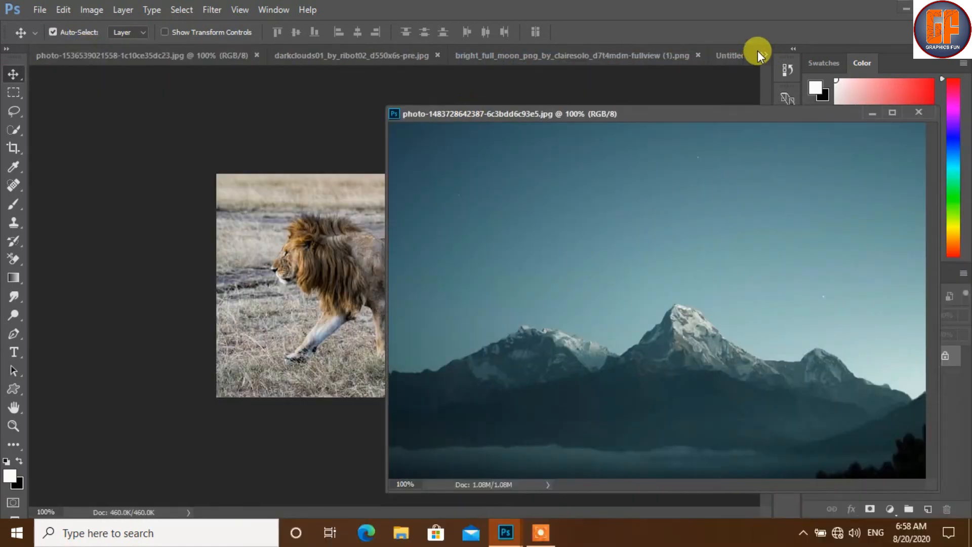
click(735, 56)
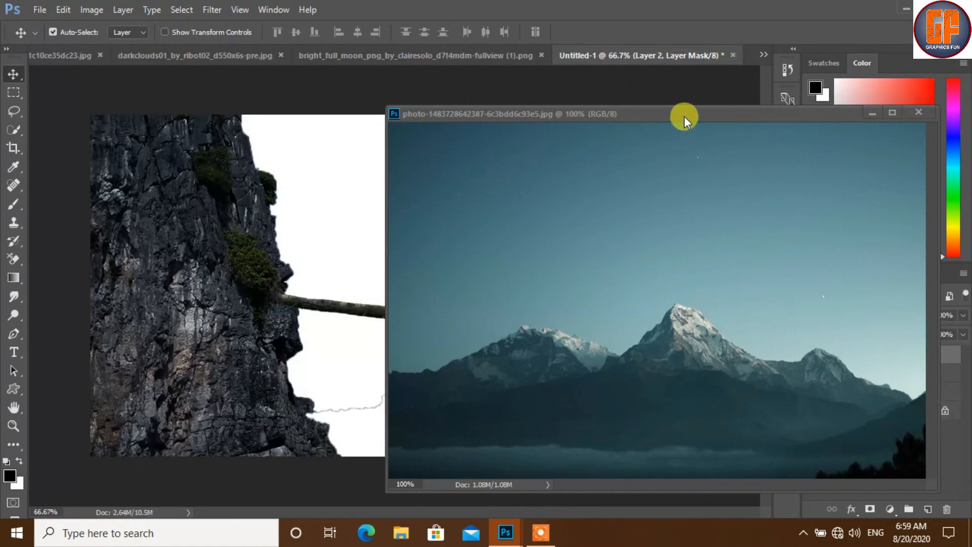
drag(685, 117, 750, 136)
key(x)
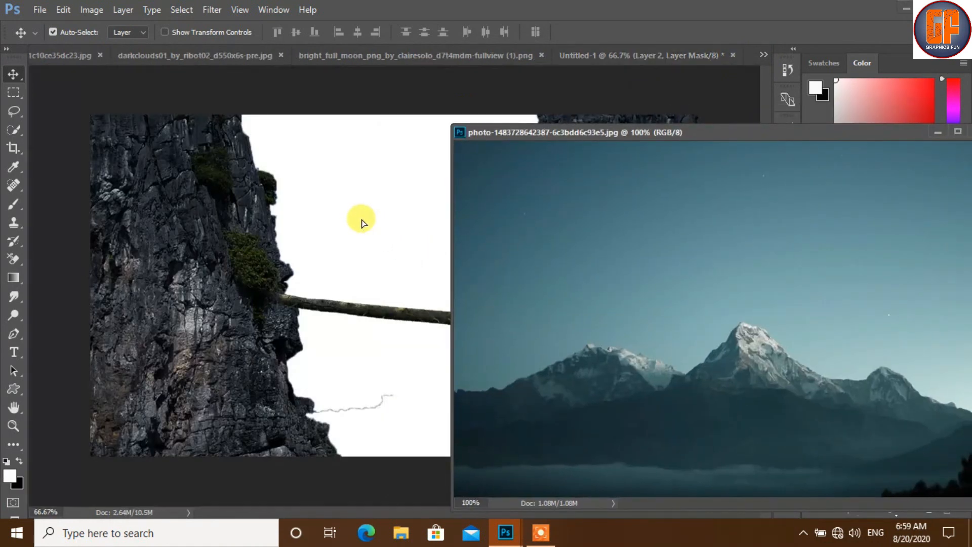
drag(806, 243, 422, 218)
drag(895, 138, 821, 156)
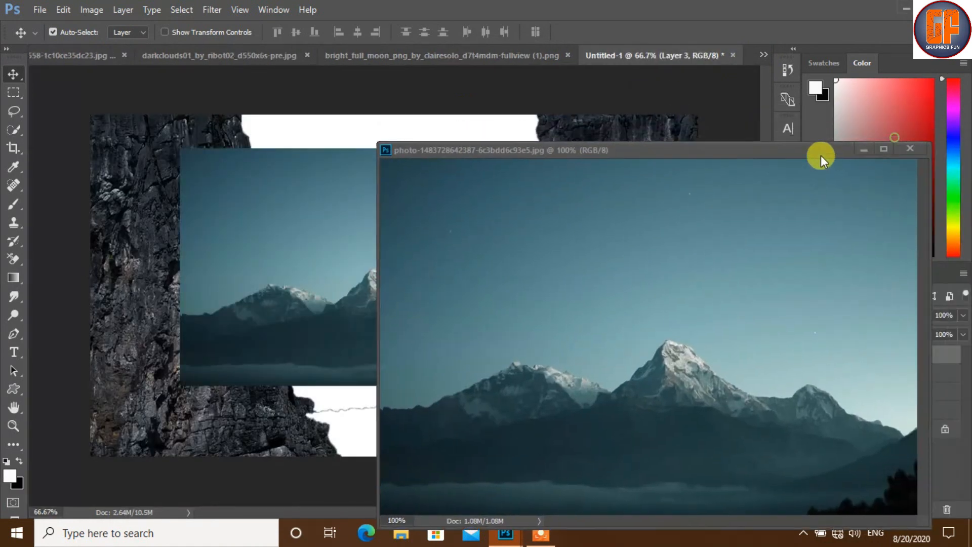
click(864, 151)
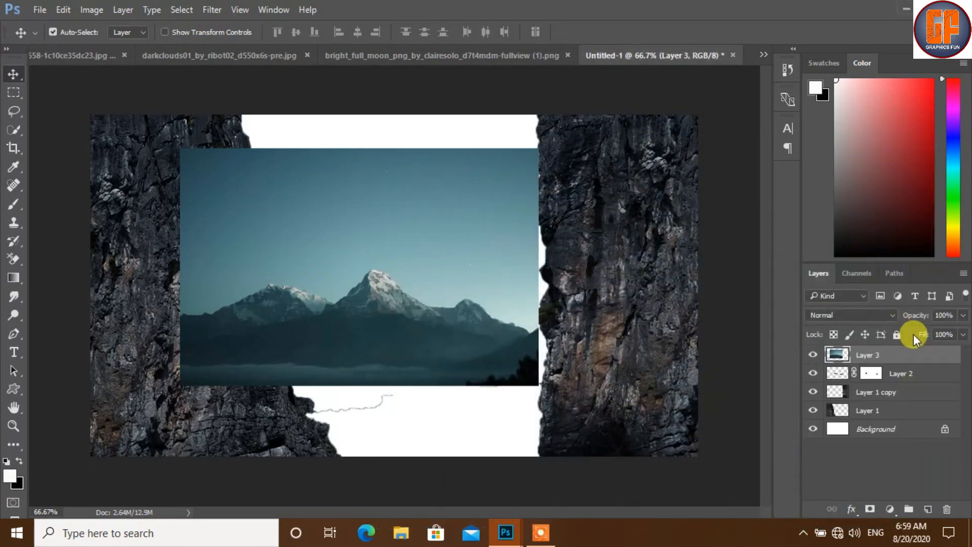
- Place Layer 3 directly above Background and enlarge it to about 191%, with the mountain peak below the trunk between the cliffs
drag(918, 365, 903, 410)
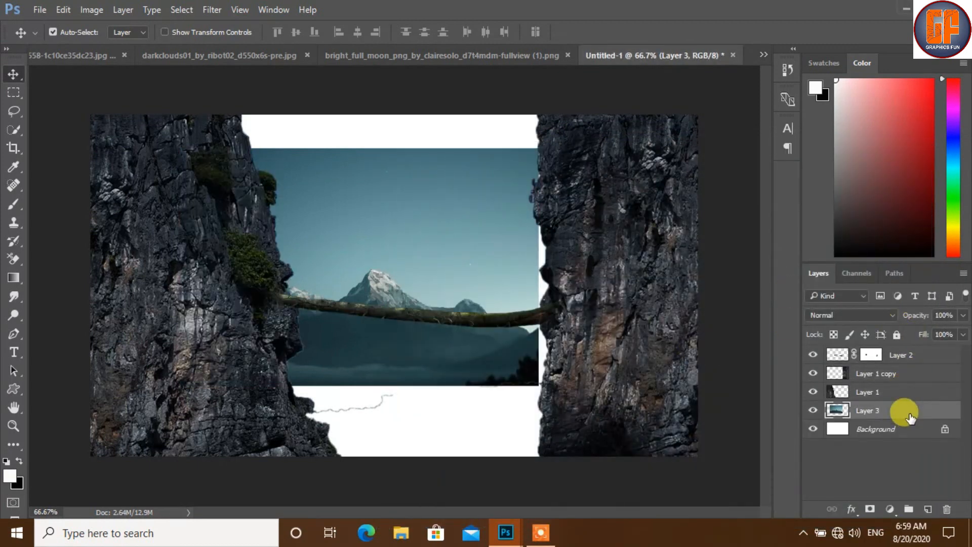
drag(440, 258, 479, 248)
key(ctrl+t)
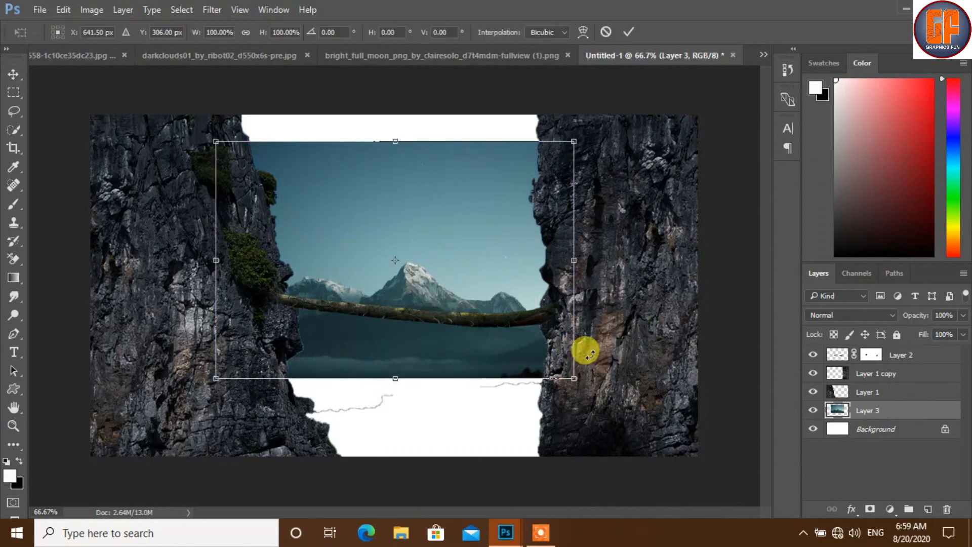
drag(574, 376, 645, 445)
drag(472, 173, 485, 234)
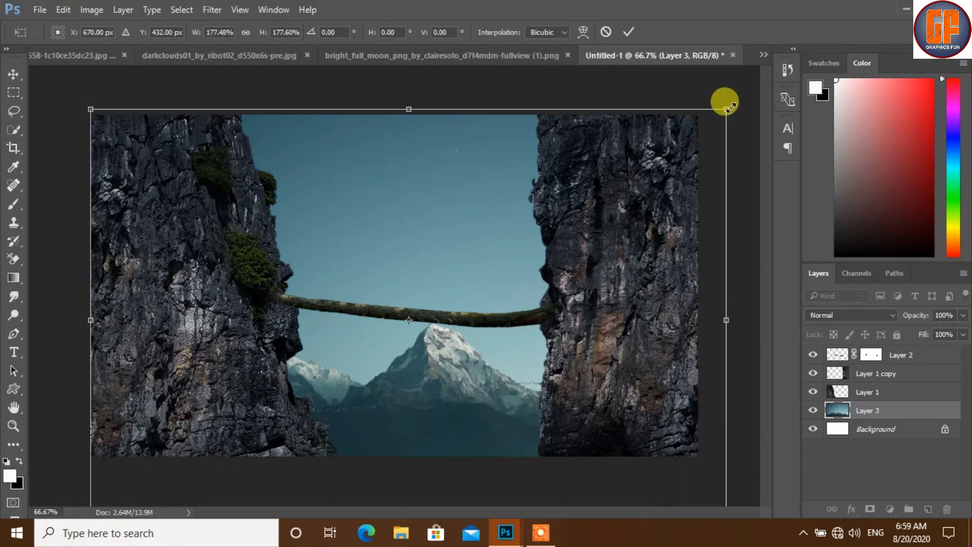
drag(728, 110, 749, 93)
drag(485, 190, 525, 197)
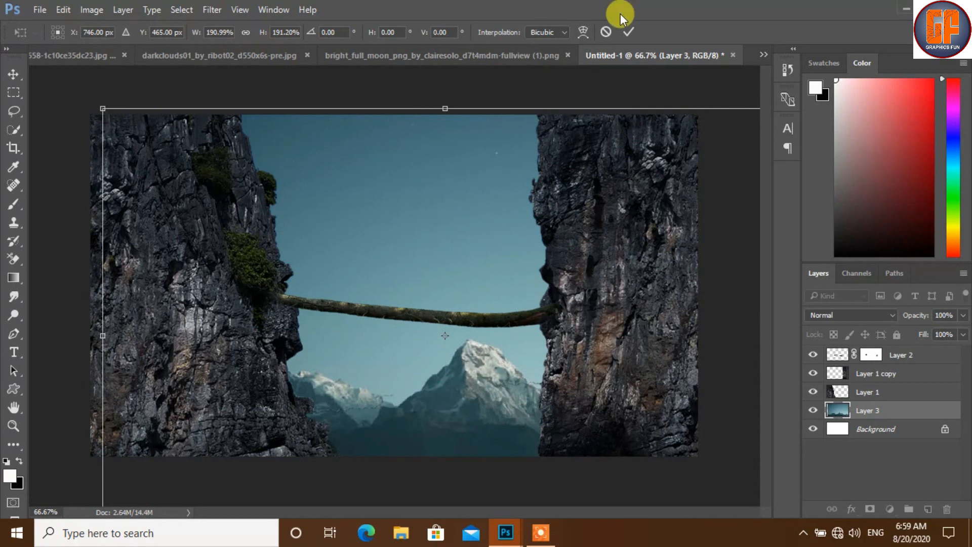
click(630, 33)
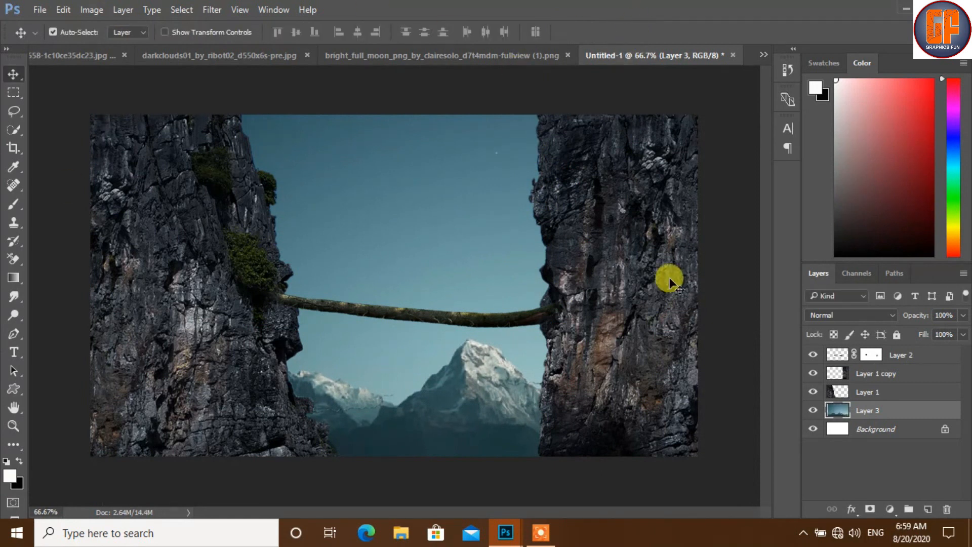
click(13, 278)
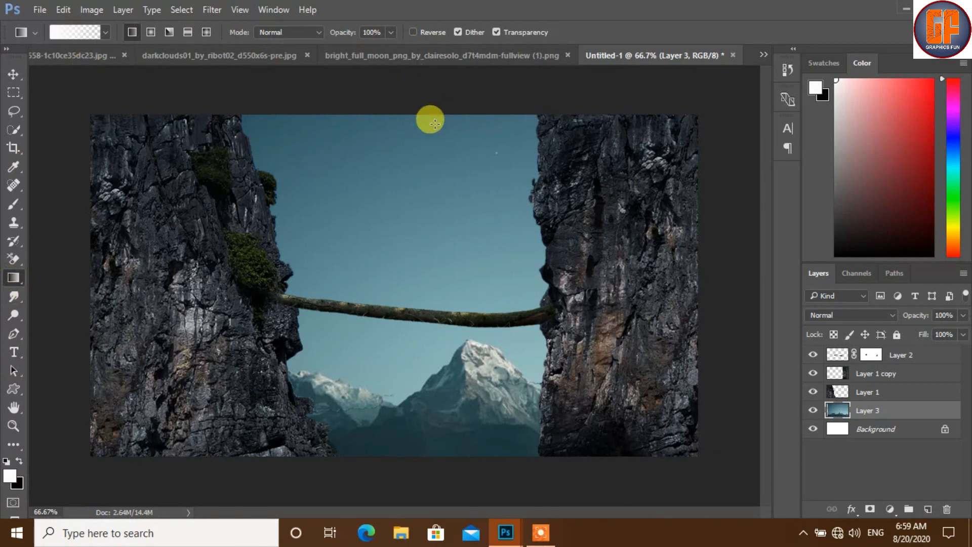
drag(405, 90, 409, 342)
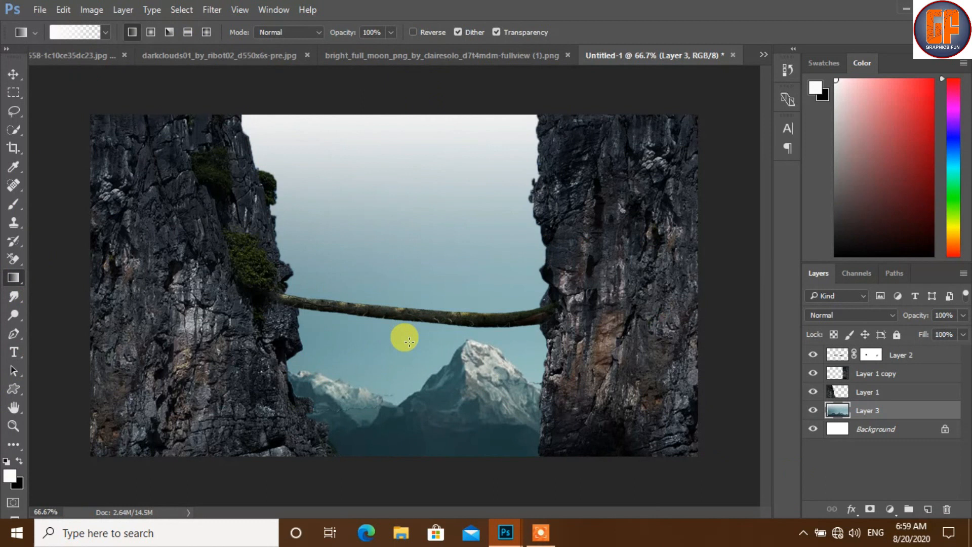
key(ctrl+z)
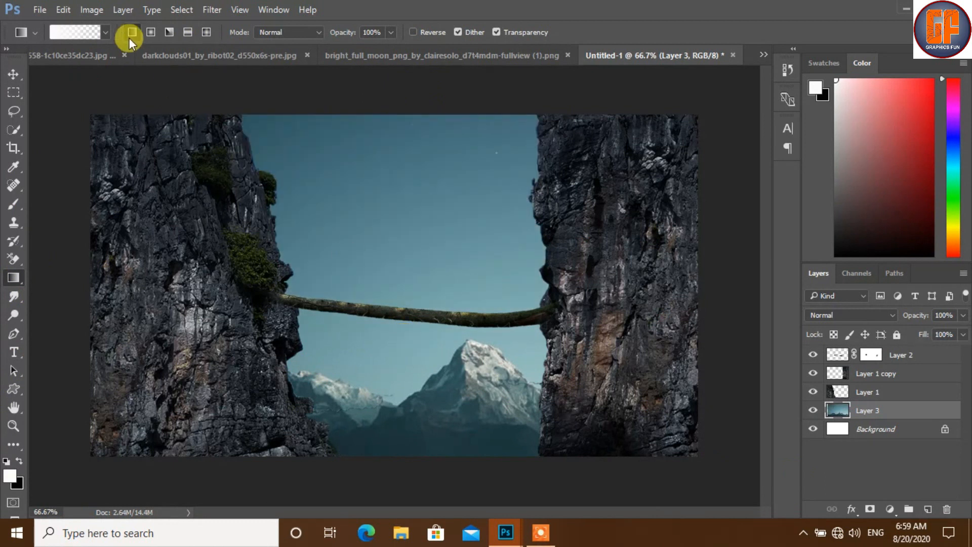
- Darken the upper sky on Layer 3 with a black Foreground to Transparent linear gradient running from above the canvas down to the trunk
click(105, 33)
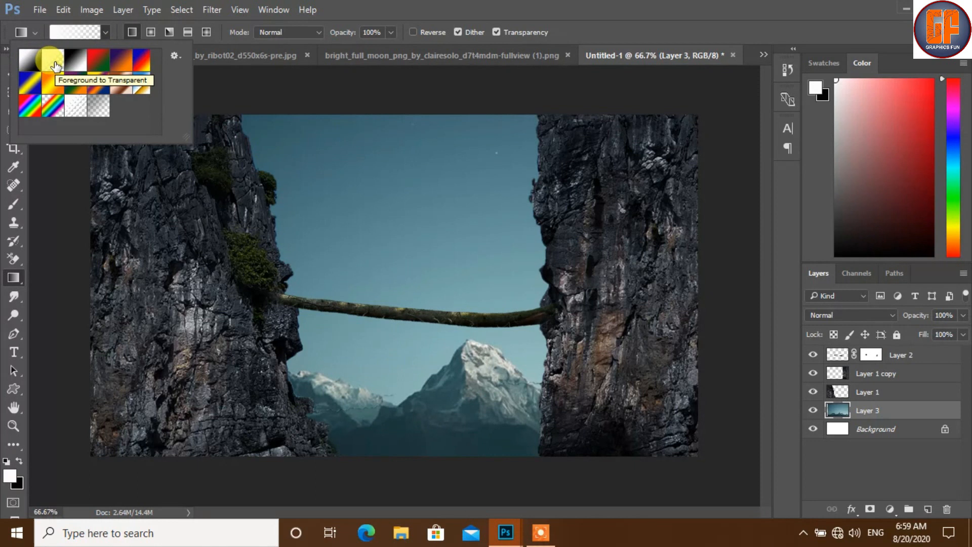
click(18, 478)
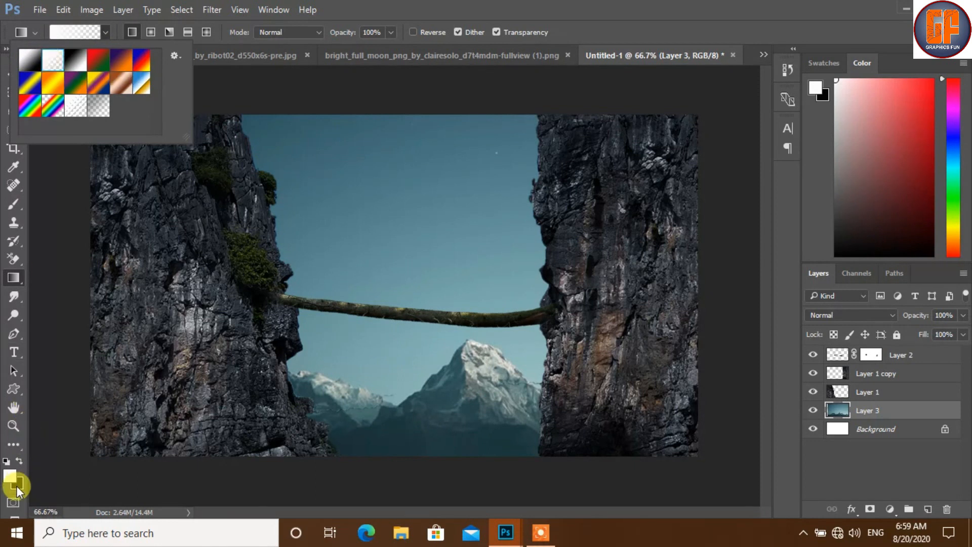
click(18, 487)
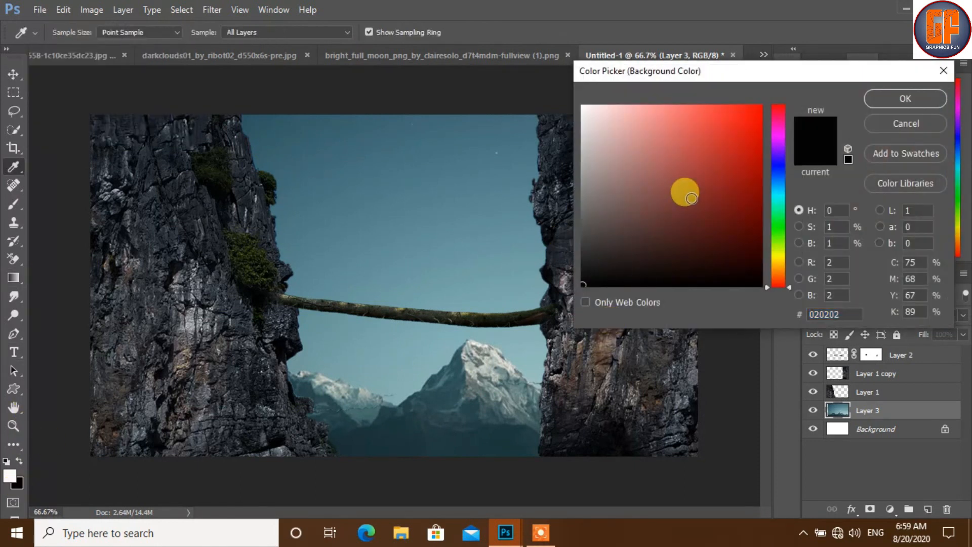
click(919, 94)
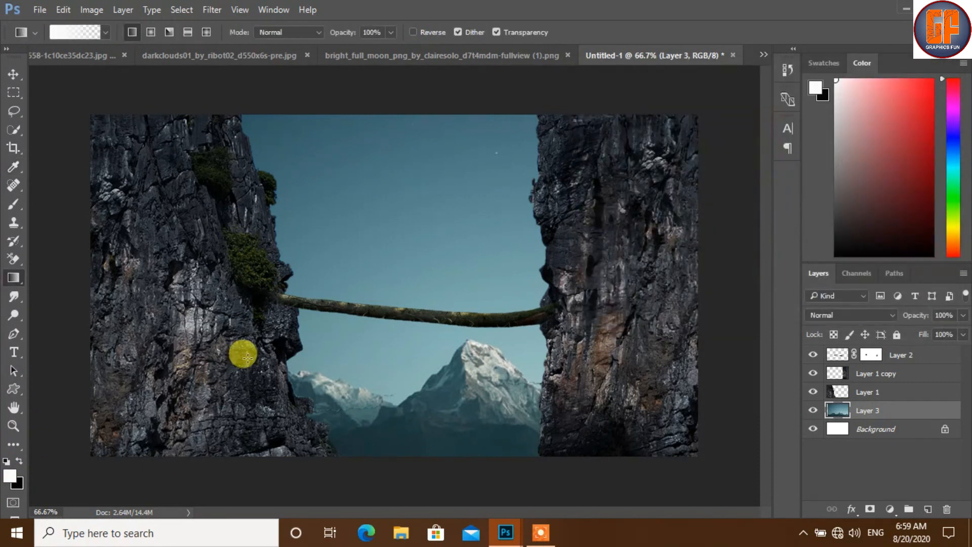
click(15, 461)
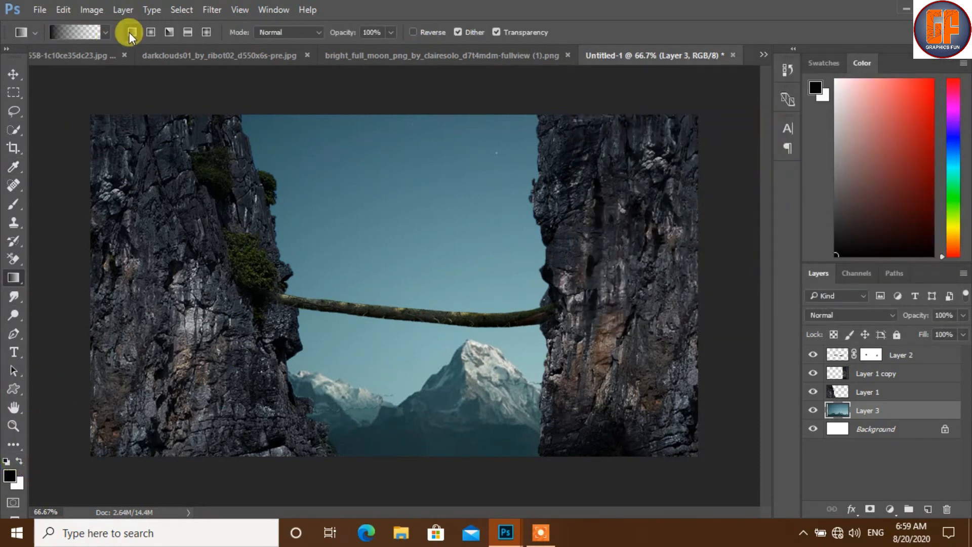
drag(410, 104, 410, 370)
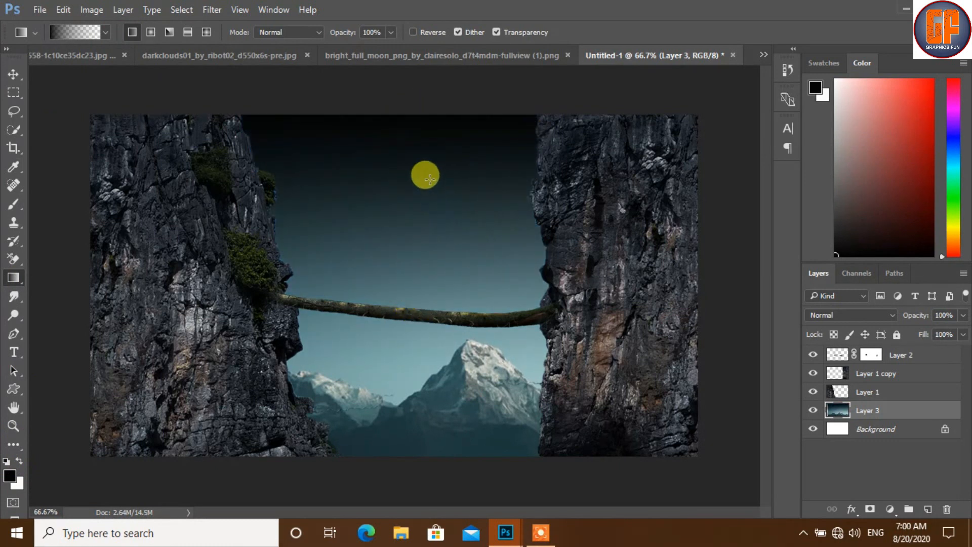
key(ctrl+z)
drag(414, 98, 412, 294)
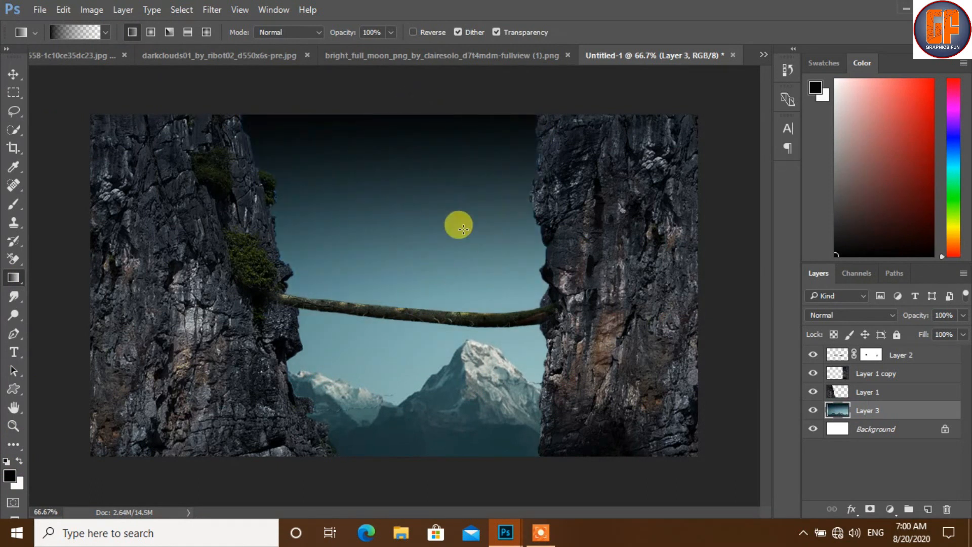
click(13, 75)
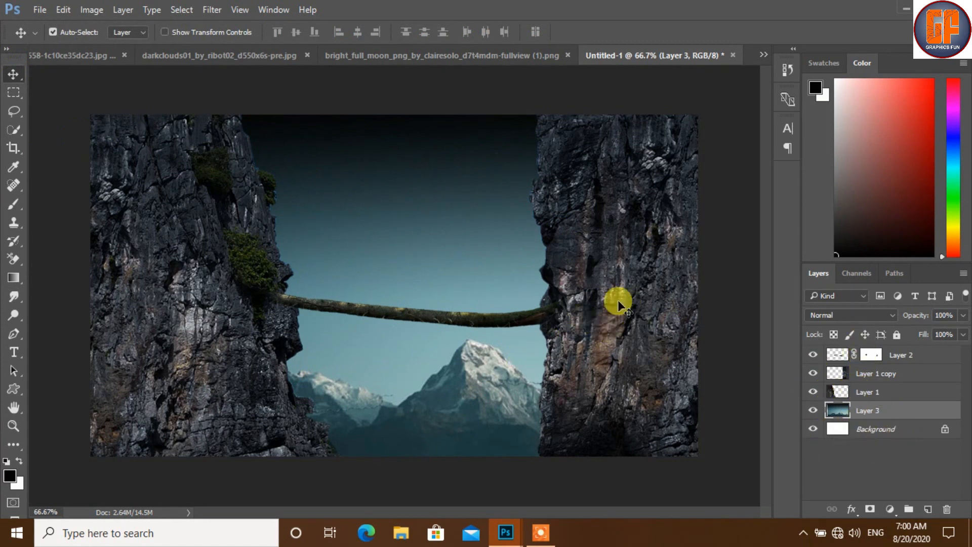
click(153, 51)
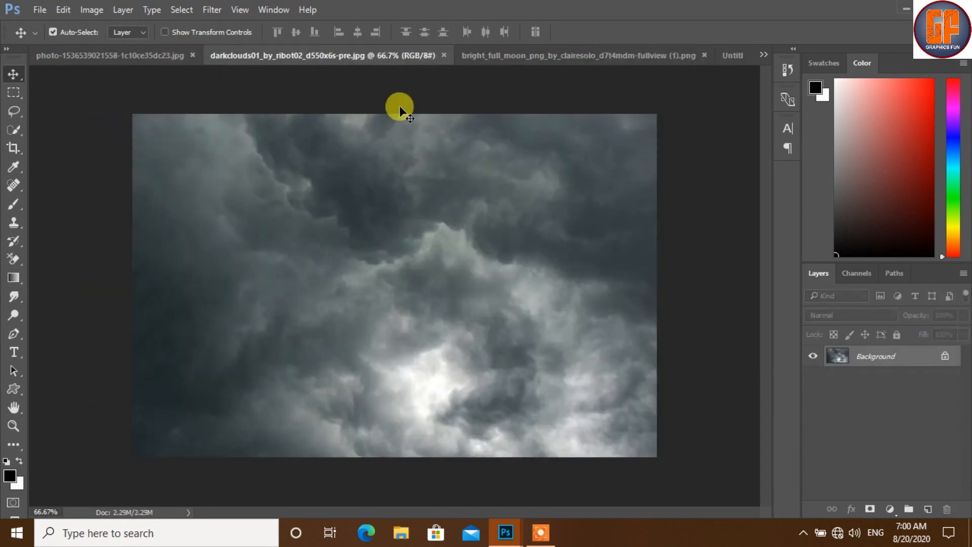
click(490, 53)
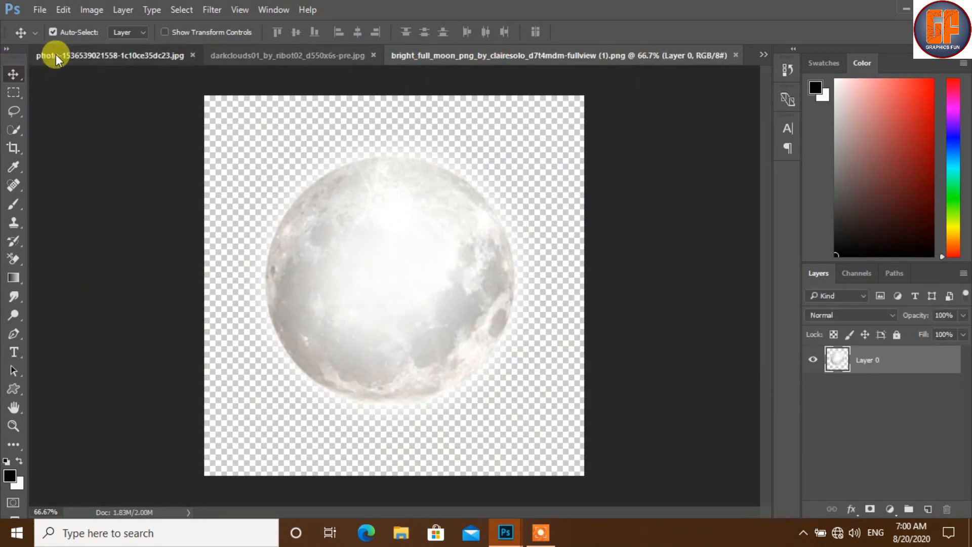
click(55, 53)
drag(141, 54, 450, 91)
click(647, 48)
drag(551, 93, 718, 104)
drag(612, 206, 393, 238)
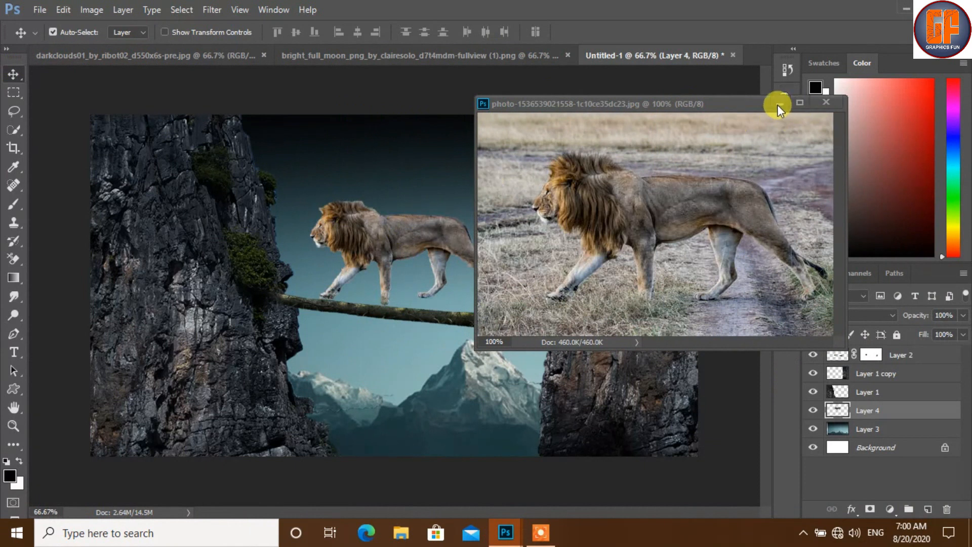
click(779, 104)
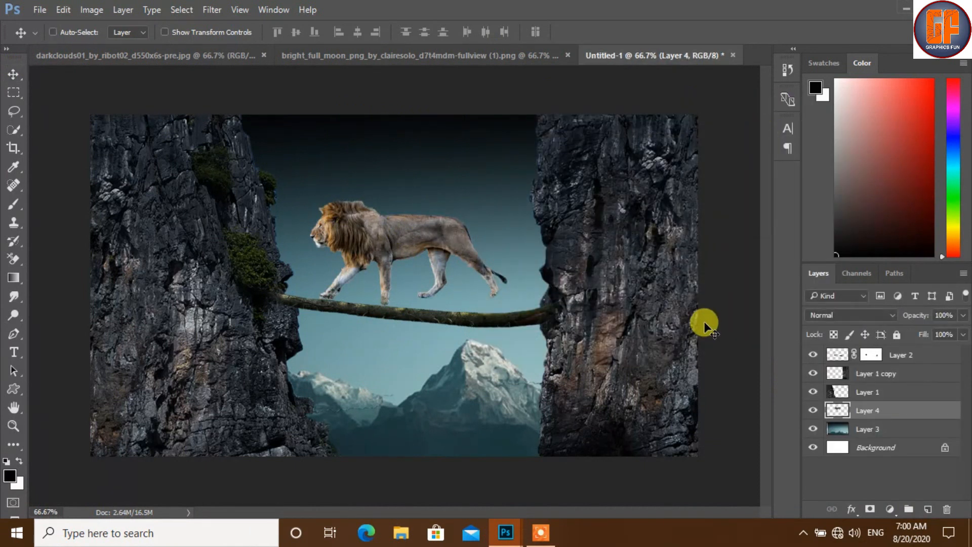
- Scale the lion on Layer 4 to about 33.5%, rotate it about 5.5° clockwise, and stand it on the middle of the trunk
key(ctrl+t)
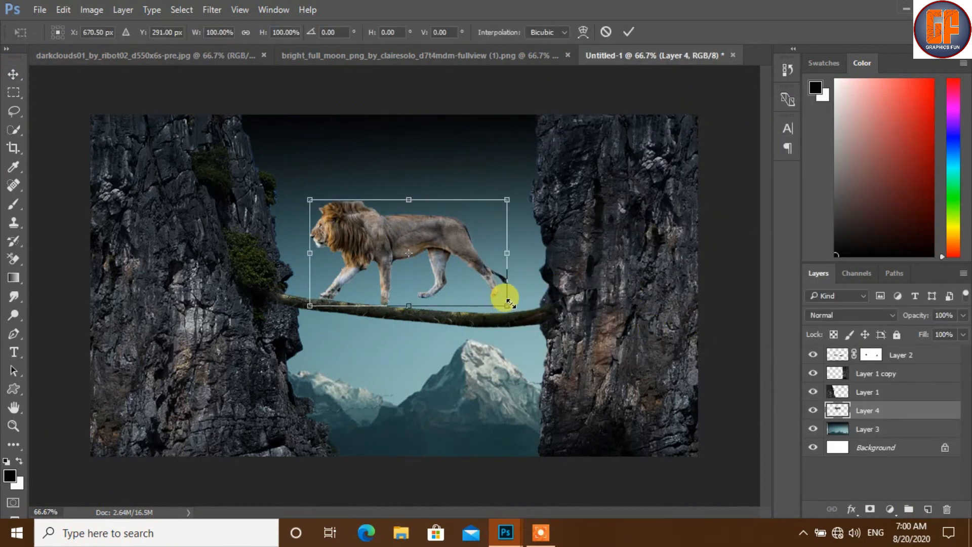
drag(509, 303, 427, 288)
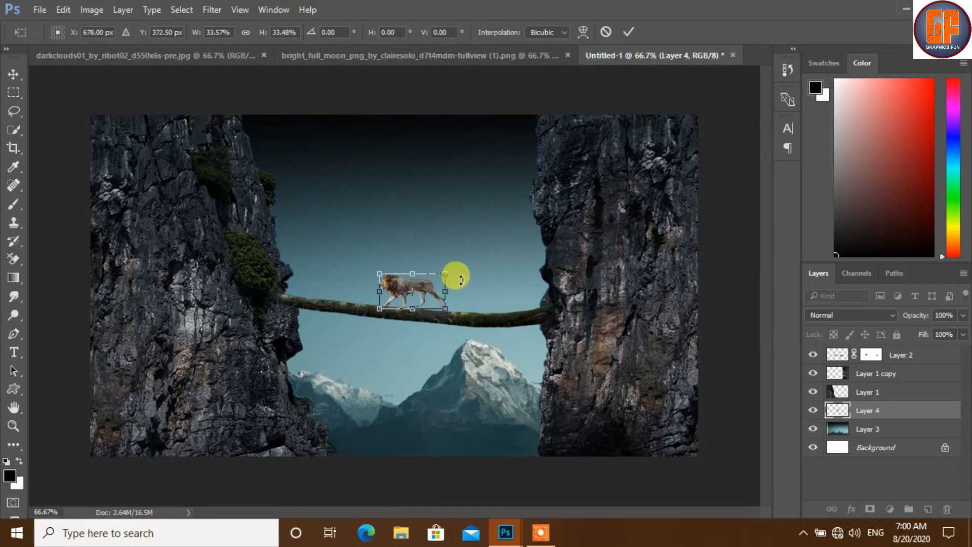
key(ctrl+plus)
key(ctrl+plus)
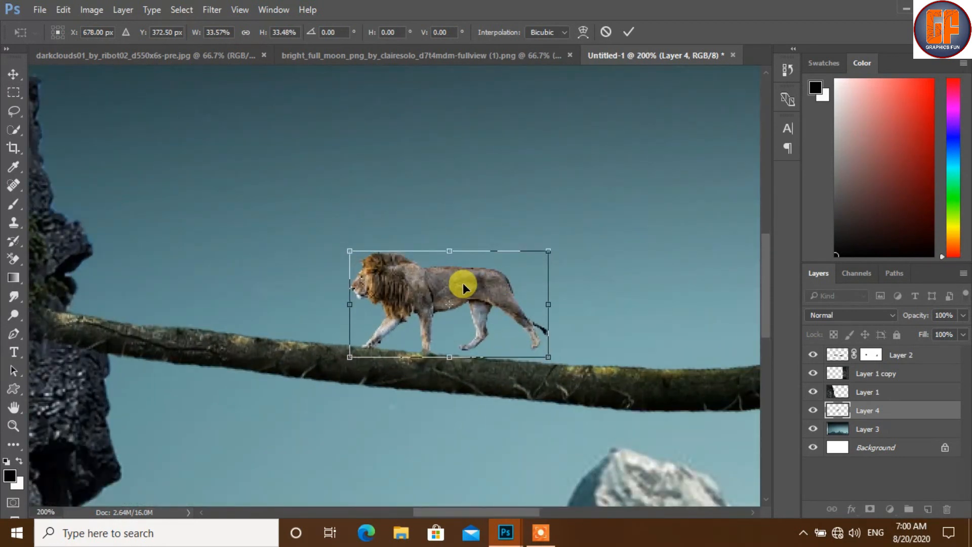
drag(571, 237, 577, 256)
drag(490, 294, 486, 302)
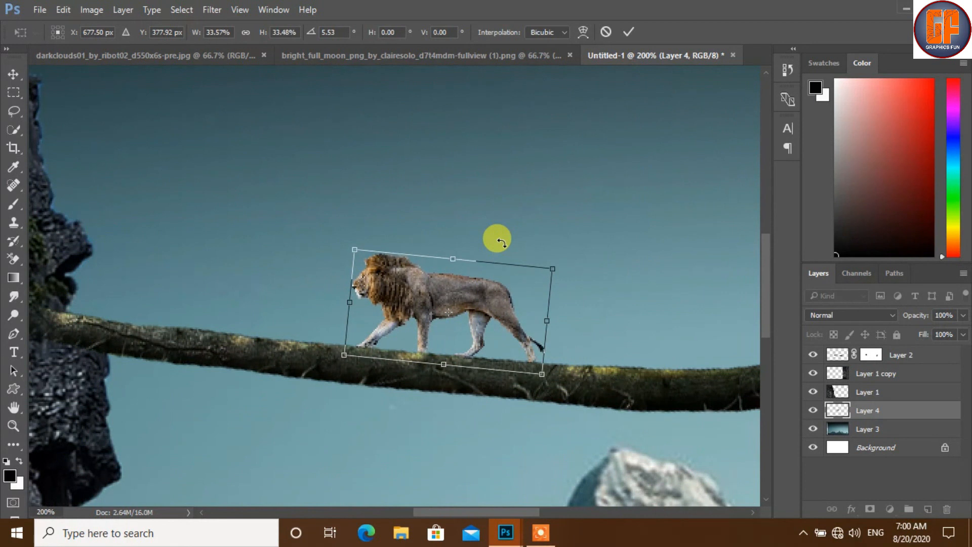
key(Up)
key(Down)
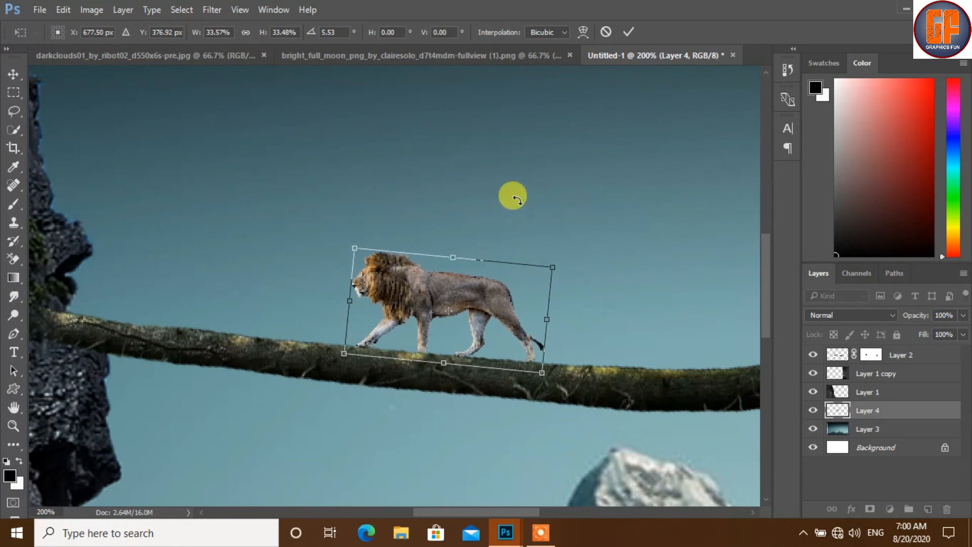
key(ctrl+minus)
key(ctrl+minus)
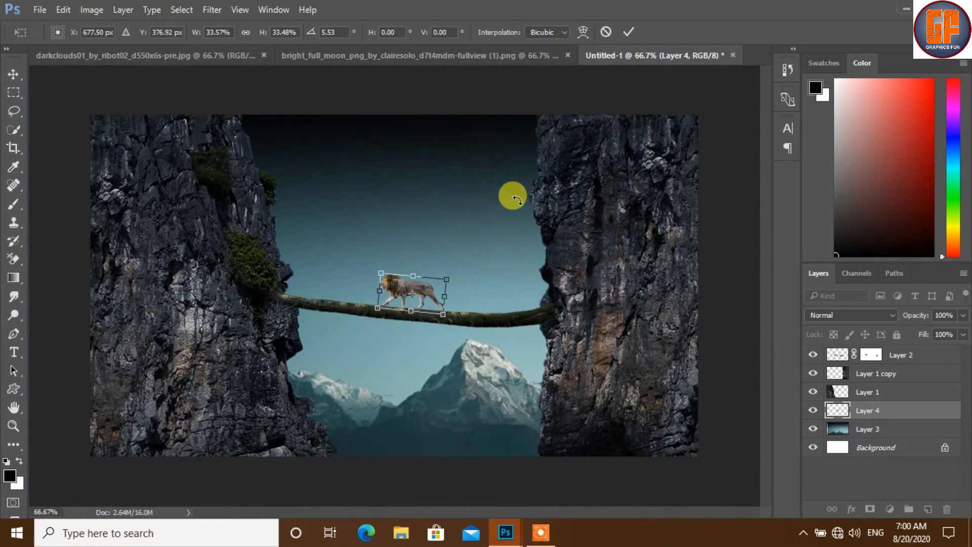
click(628, 32)
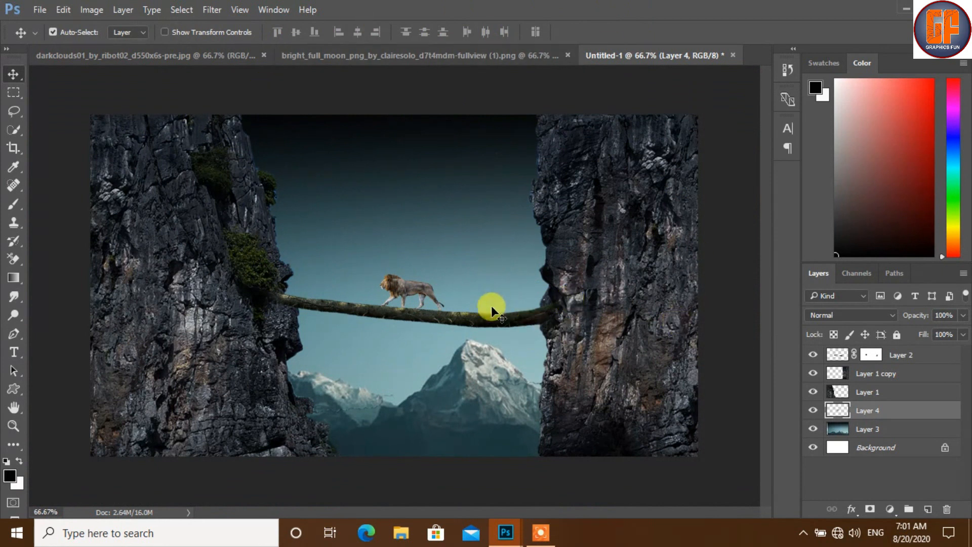
- Darken the lion with a Curves adjustment clipped to Layer 4, lowering the white end of the RGB curve to about half output
click(890, 508)
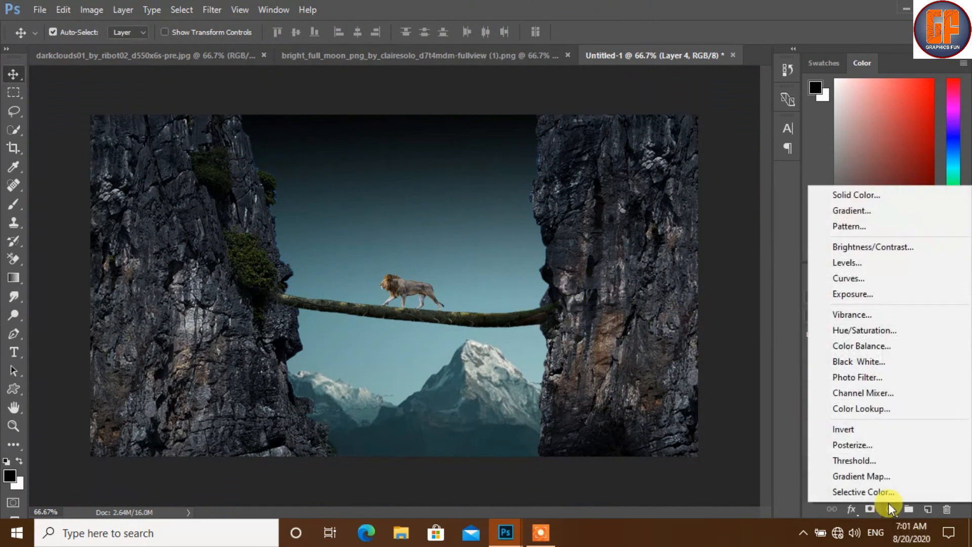
click(852, 274)
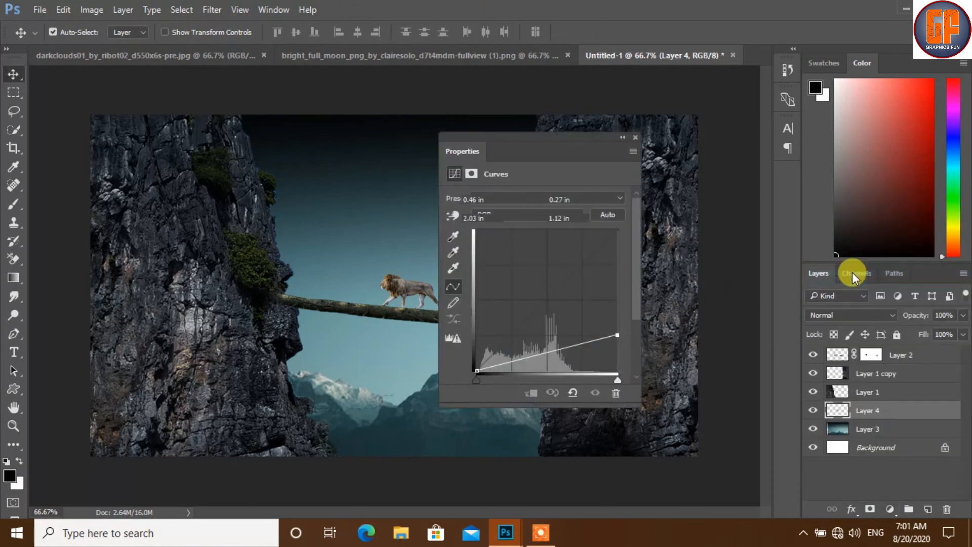
click(532, 394)
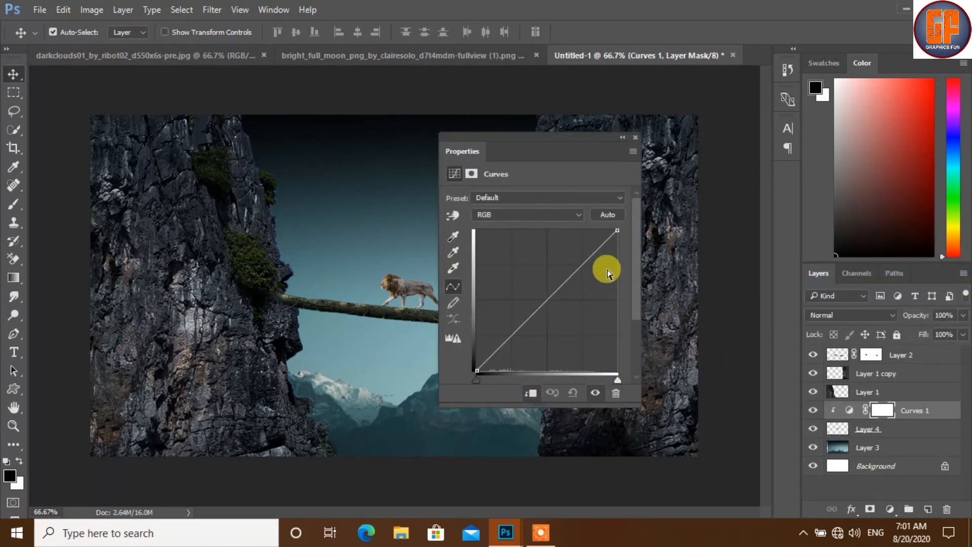
drag(617, 230, 618, 301)
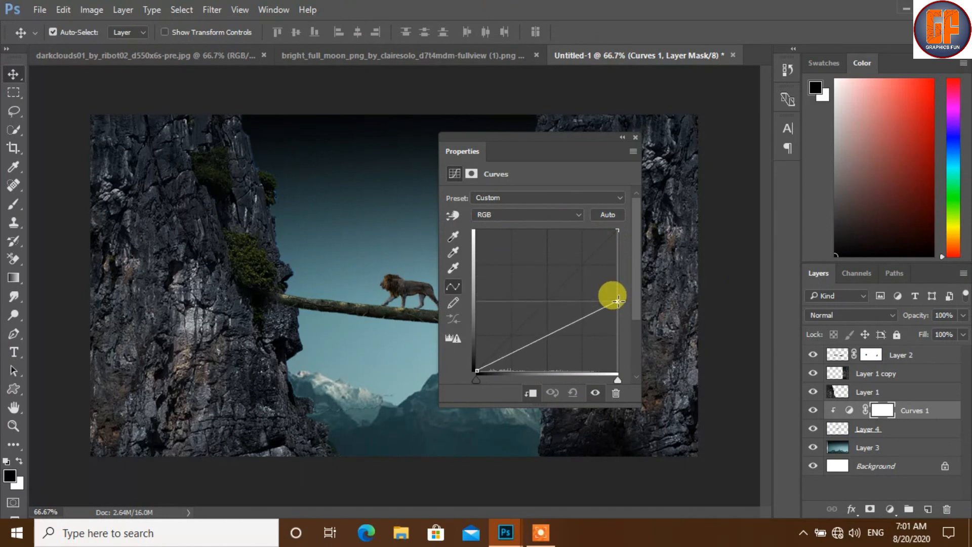
click(636, 137)
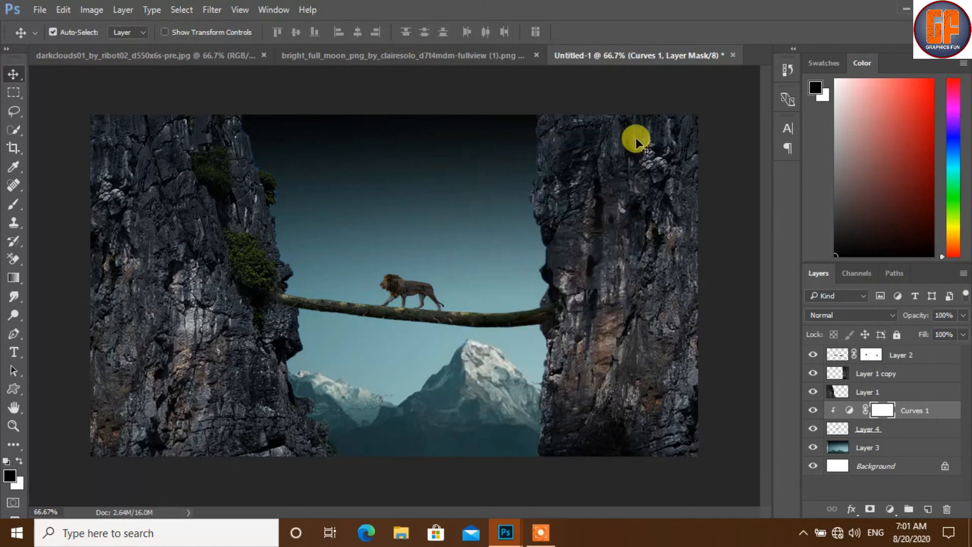
- Merge the Curves 1 adjustment with the lion's Layer 4 into a single layer
shift+click(906, 430)
right_click(903, 429)
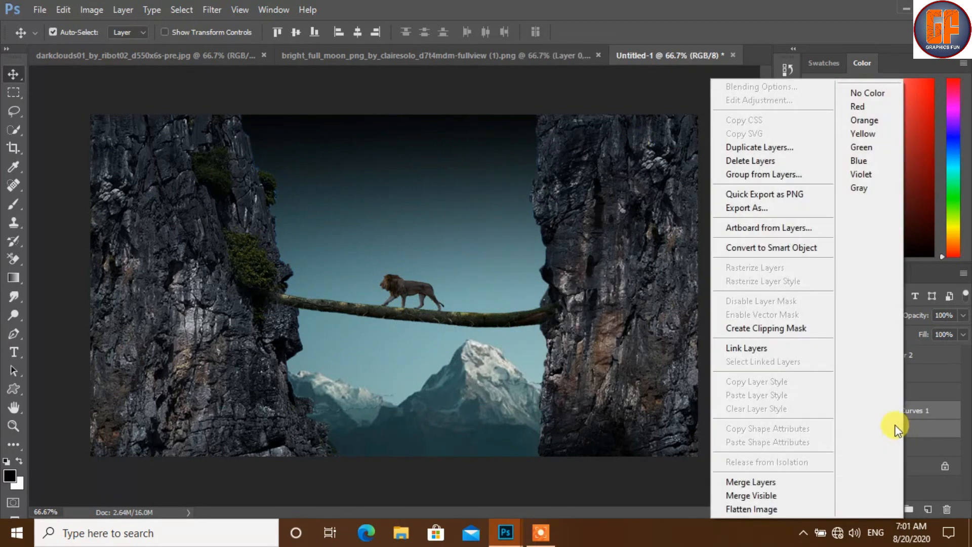
click(794, 483)
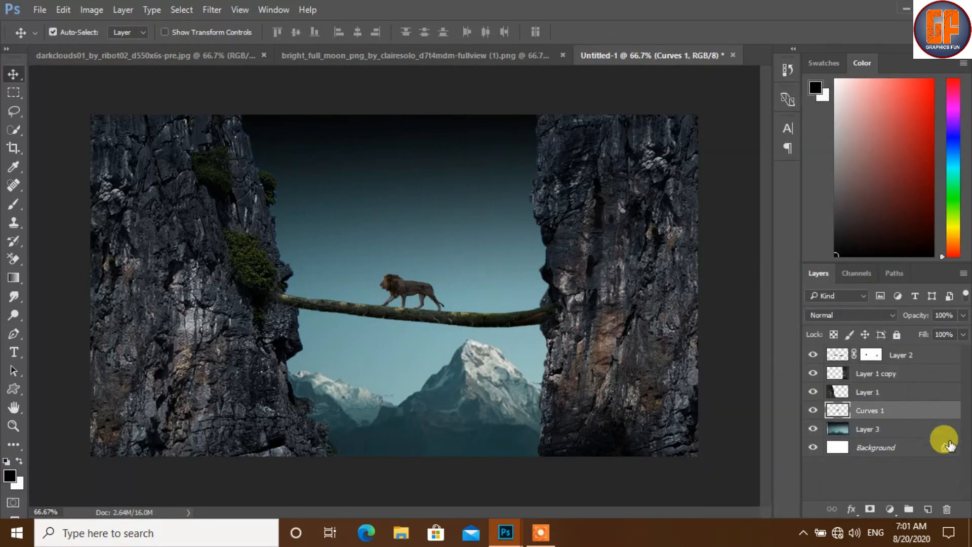
- Add a new empty layer directly above Layer 1 and set its blend mode to Soft Light
click(920, 394)
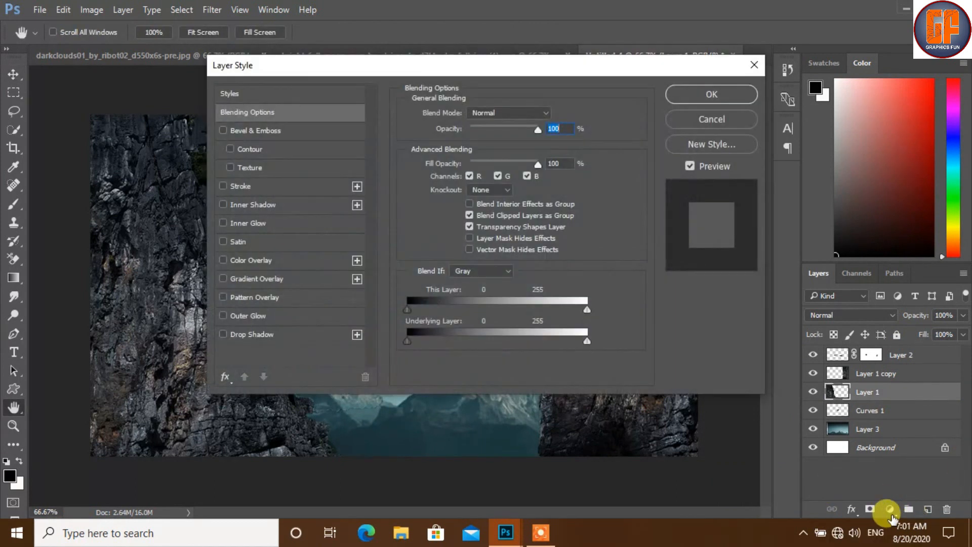
click(719, 119)
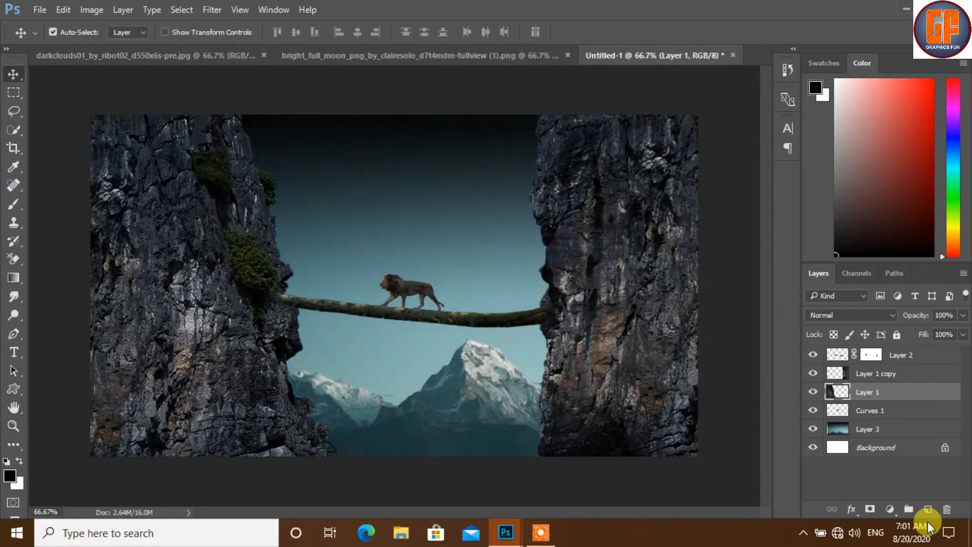
click(928, 510)
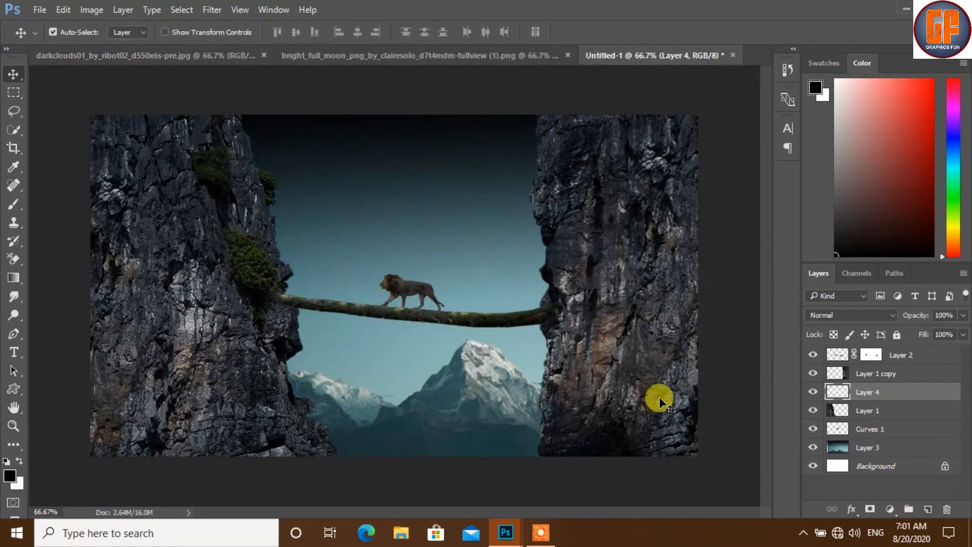
click(856, 315)
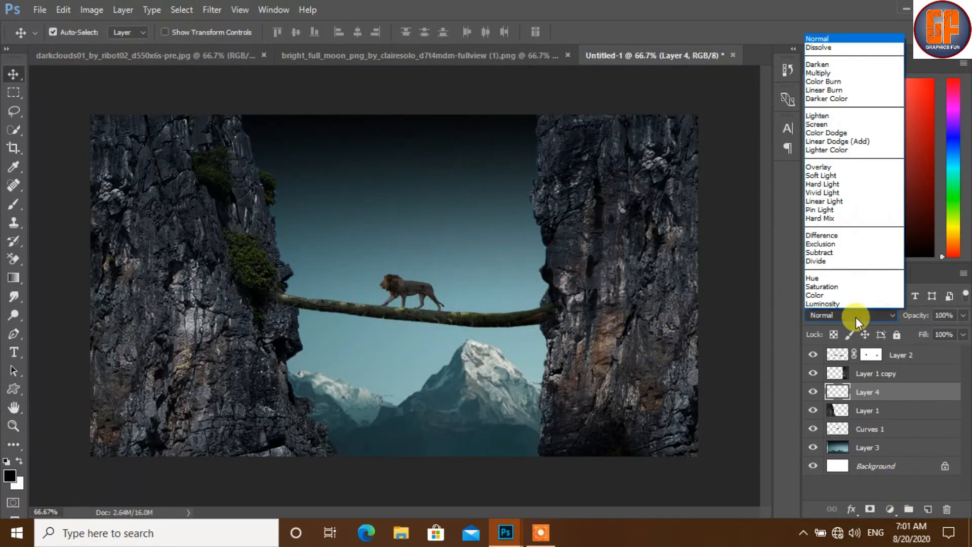
click(822, 176)
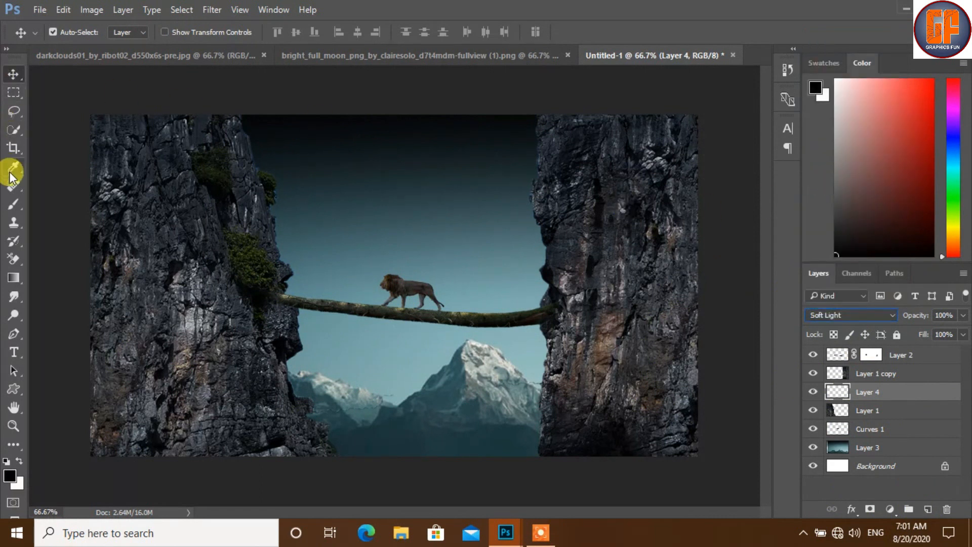
- Paint soft black shadows over the left cliff and lower mountains on Layer 4 using a 250 px Pin Light brush at 18% opacity
click(15, 207)
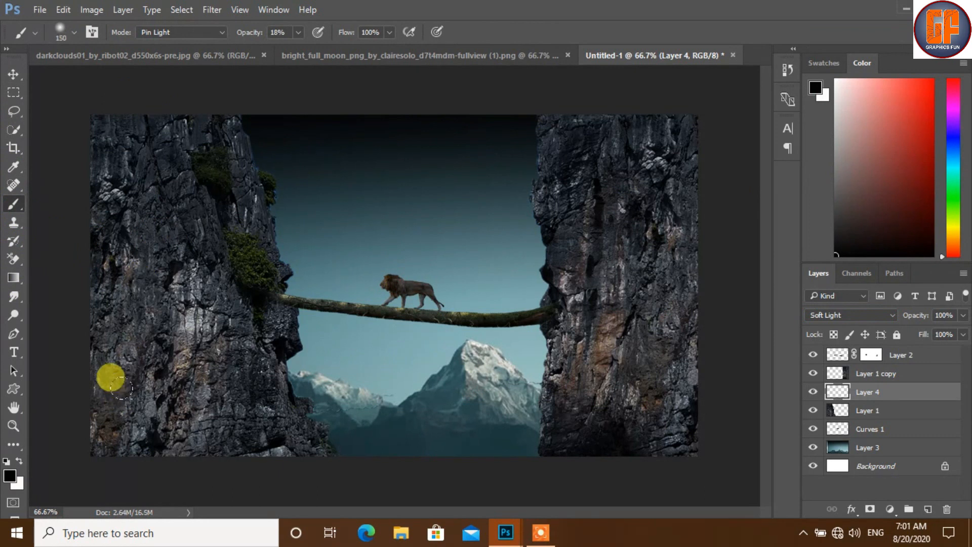
key(bracketright)
key(bracketright)
key(bracketright)
key(bracketright)
key(bracketright)
key(bracketleft)
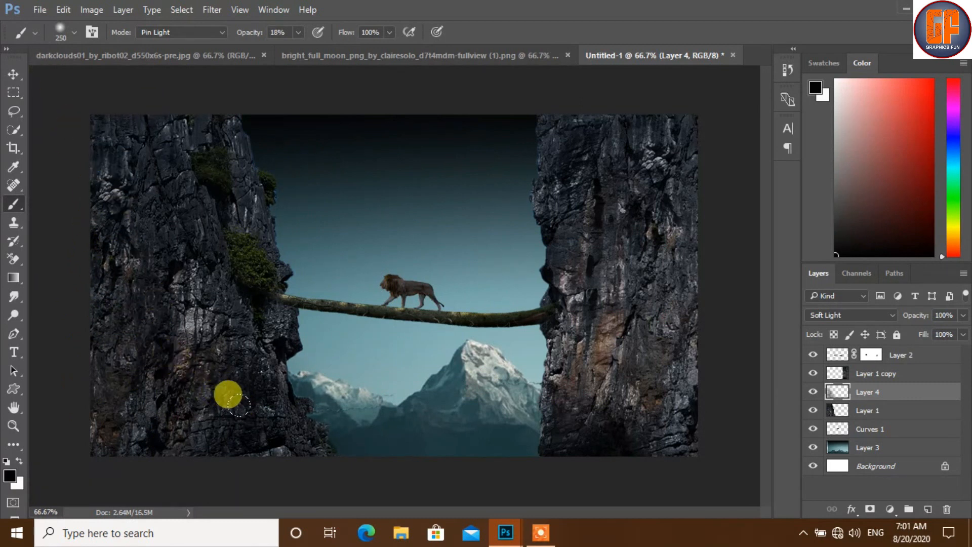
drag(247, 411, 242, 366)
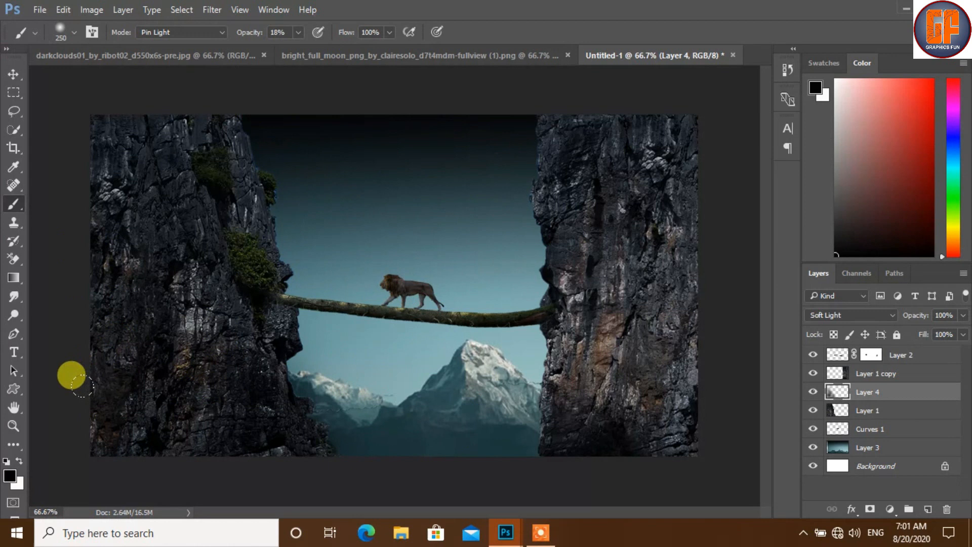
mouse_move(59, 162)
mouse_down()
mouse_move(246, 411)
mouse_move(274, 411)
mouse_move(79, 411)
mouse_move(182, 403)
mouse_move(497, 427)
mouse_move(443, 417)
mouse_move(498, 415)
mouse_move(291, 405)
mouse_move(489, 403)
mouse_move(309, 380)
mouse_move(421, 411)
mouse_move(488, 410)
mouse_move(261, 373)
mouse_move(514, 423)
mouse_move(476, 404)
mouse_move(246, 404)
mouse_move(478, 420)
mouse_move(496, 397)
mouse_move(215, 382)
mouse_move(488, 405)
mouse_move(477, 391)
mouse_move(269, 362)
mouse_move(267, 371)
mouse_move(510, 397)
mouse_move(483, 371)
mouse_move(301, 353)
mouse_move(416, 388)
mouse_move(516, 400)
mouse_move(369, 344)
mouse_move(243, 365)
mouse_move(492, 394)
mouse_move(193, 346)
mouse_move(291, 373)
mouse_move(462, 366)
mouse_move(279, 380)
mouse_move(399, 406)
mouse_move(284, 405)
mouse_move(115, 308)
mouse_move(160, 312)
mouse_move(160, 395)
mouse_move(115, 226)
mouse_move(83, 389)
mouse_move(85, 298)
mouse_move(97, 360)
mouse_move(91, 121)
mouse_move(165, 357)
mouse_move(120, 239)
mouse_move(195, 376)
mouse_up()
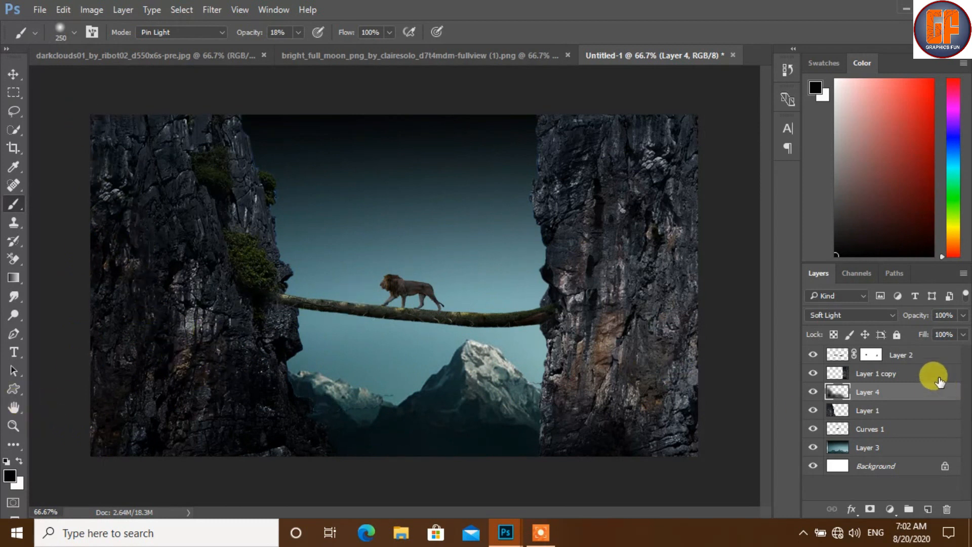
- Add a Soft Light layer above Layer 1 copy and brush black shadows over the right cliff and the lower mountains
click(931, 374)
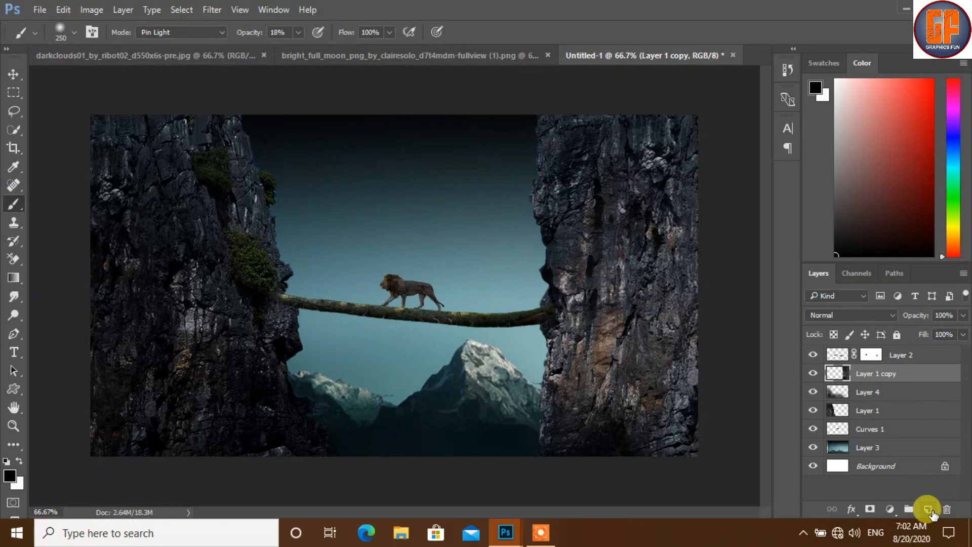
click(929, 509)
click(883, 319)
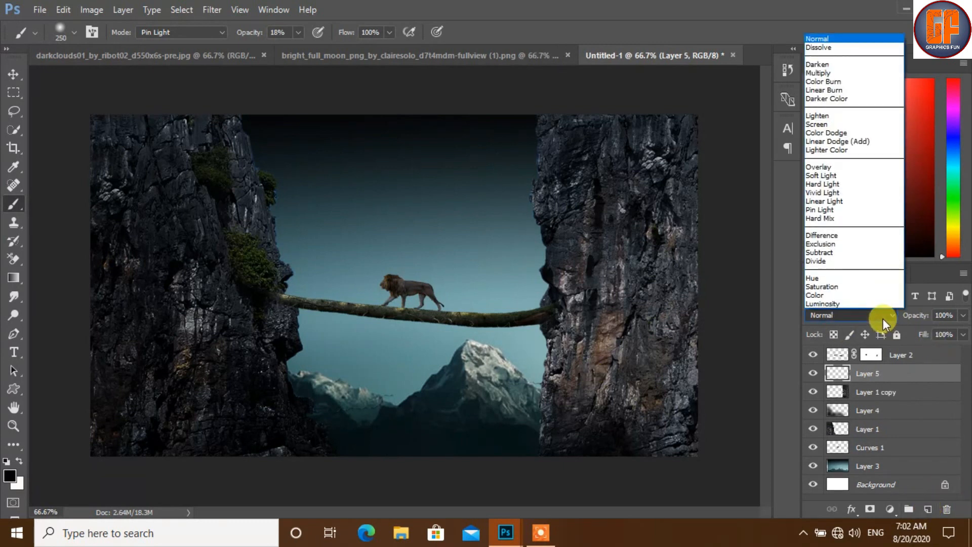
click(823, 174)
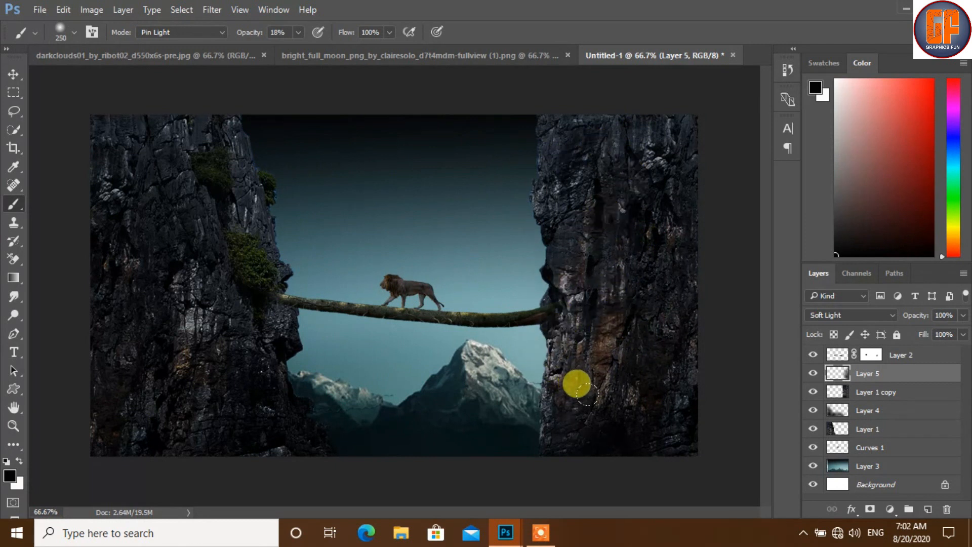
mouse_move(319, 369)
mouse_down()
mouse_move(458, 406)
mouse_move(419, 369)
mouse_up()
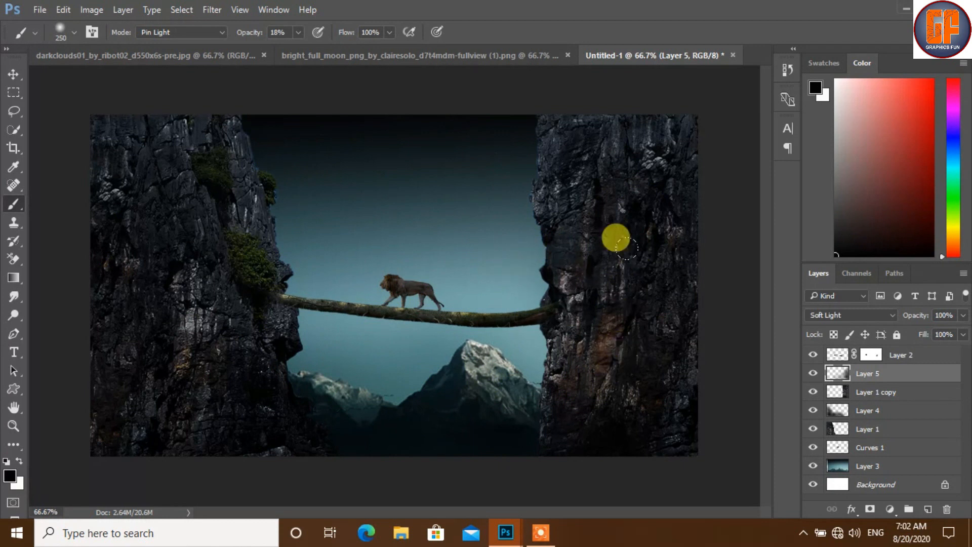
- Soften the mountain background on Layer 3 with a Box Blur of 3 pixels radius
click(20, 74)
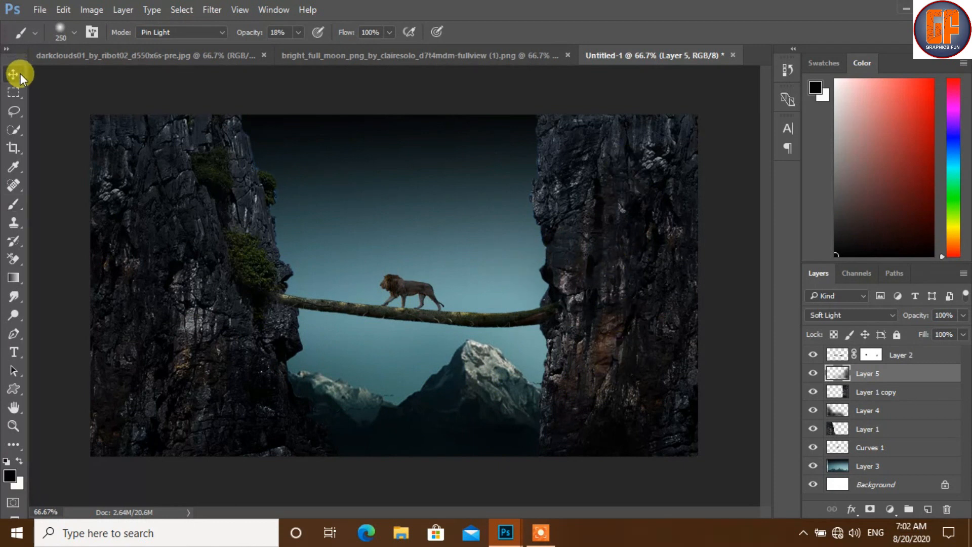
click(875, 467)
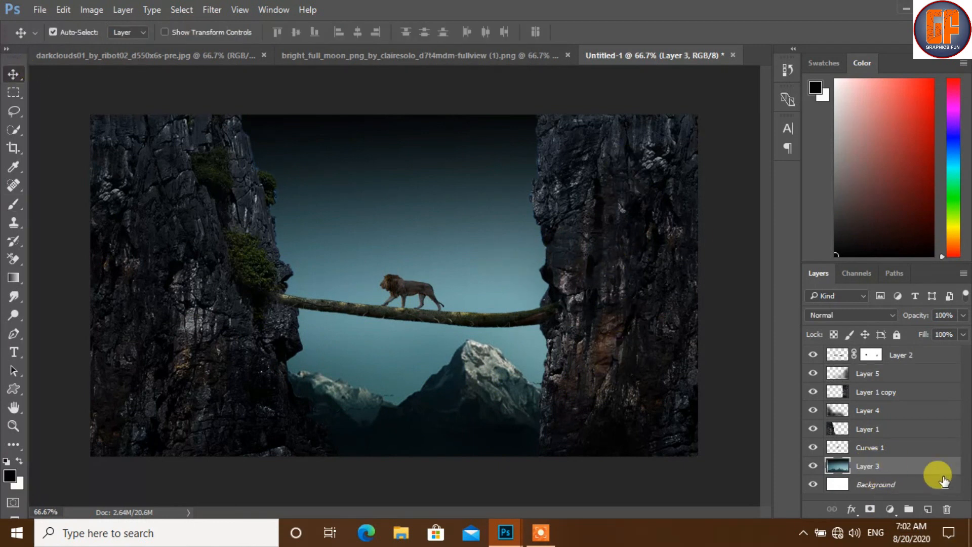
click(180, 9)
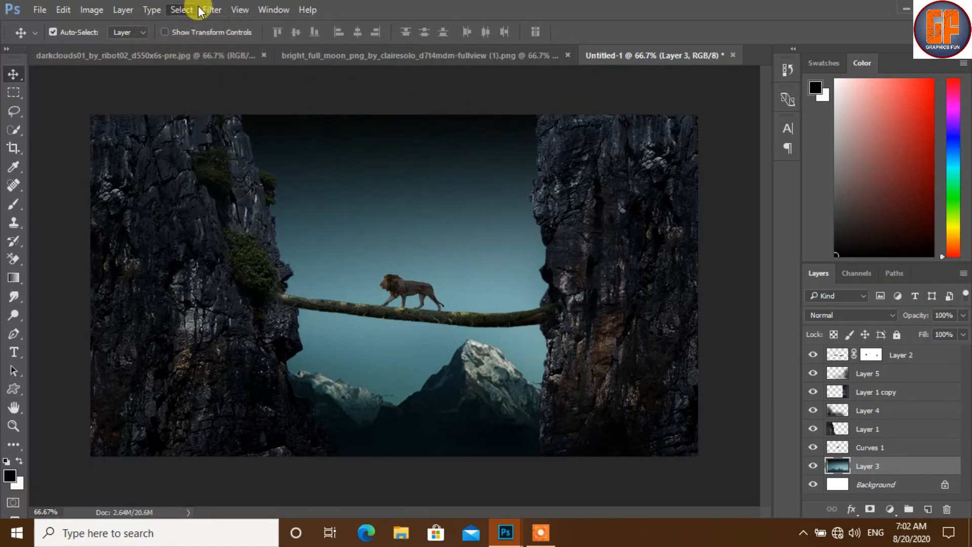
click(209, 10)
mouse_move(298, 165)
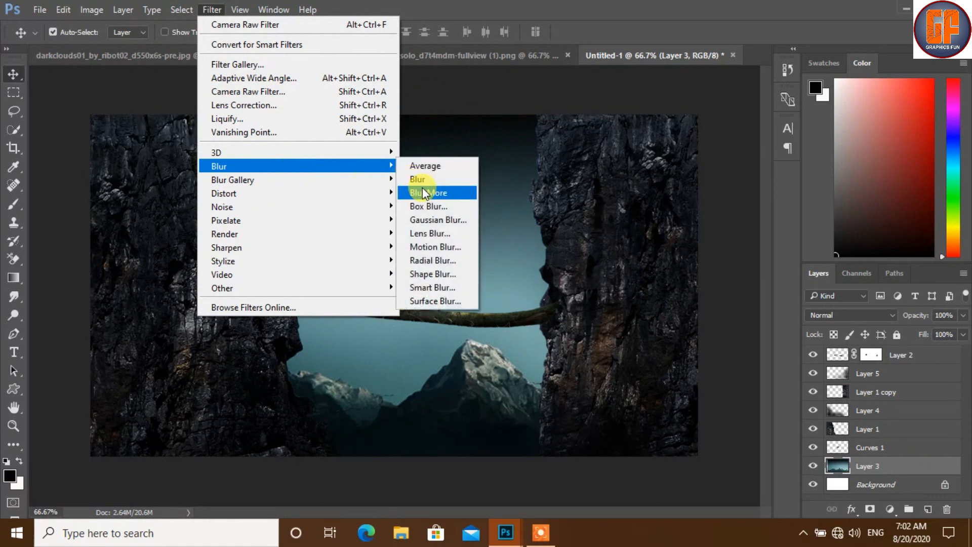
click(427, 202)
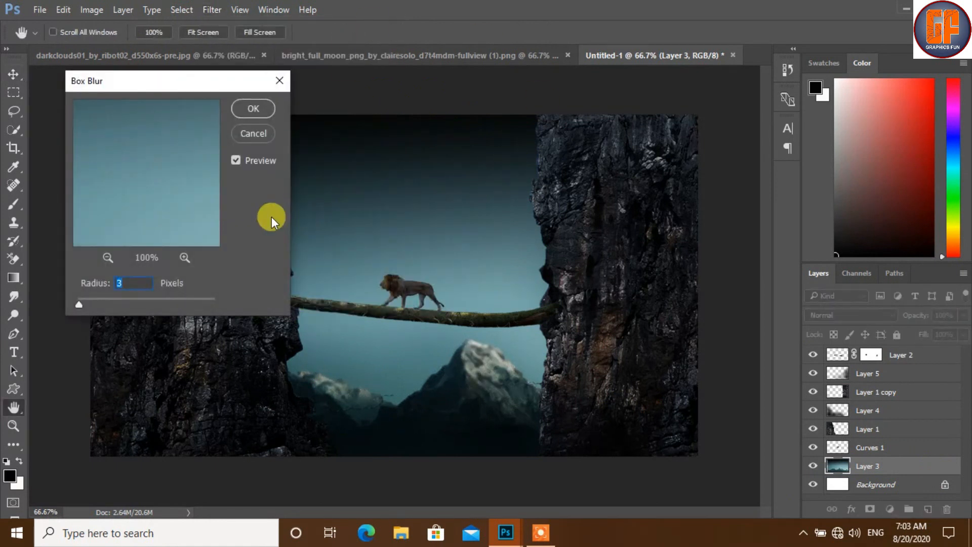
click(251, 108)
key(v)
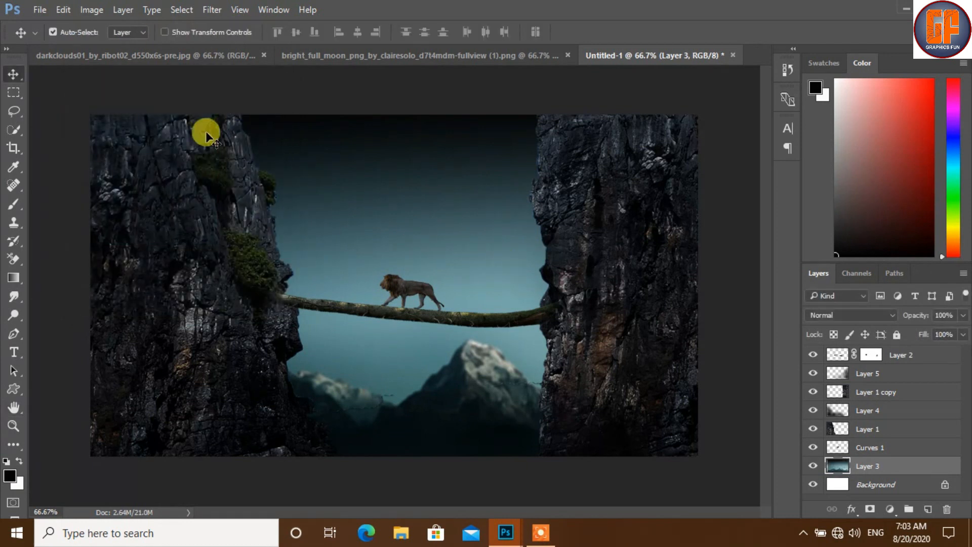
- Copy the full moon image into Untitled-1 directly above Layer 3 and place it between the cliffs behind the lion
click(335, 52)
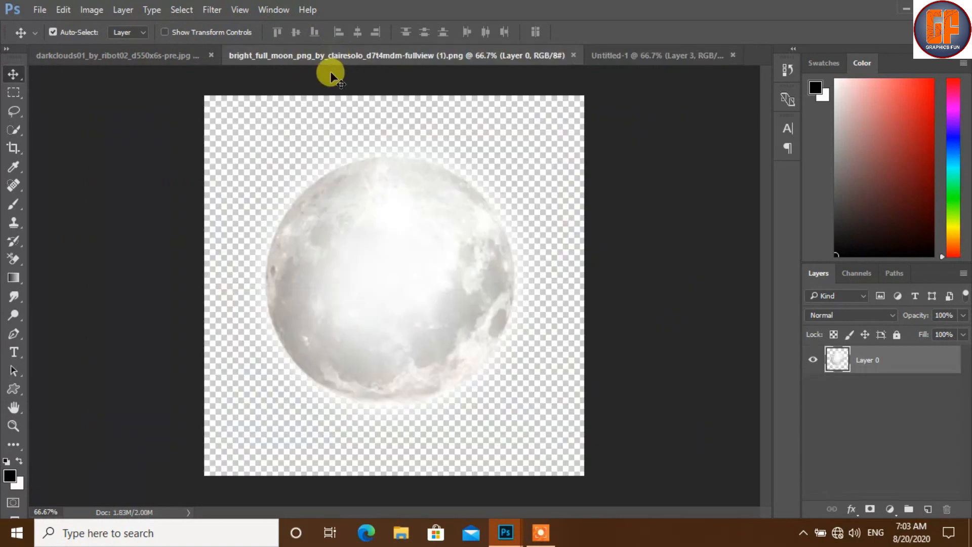
drag(438, 56, 582, 187)
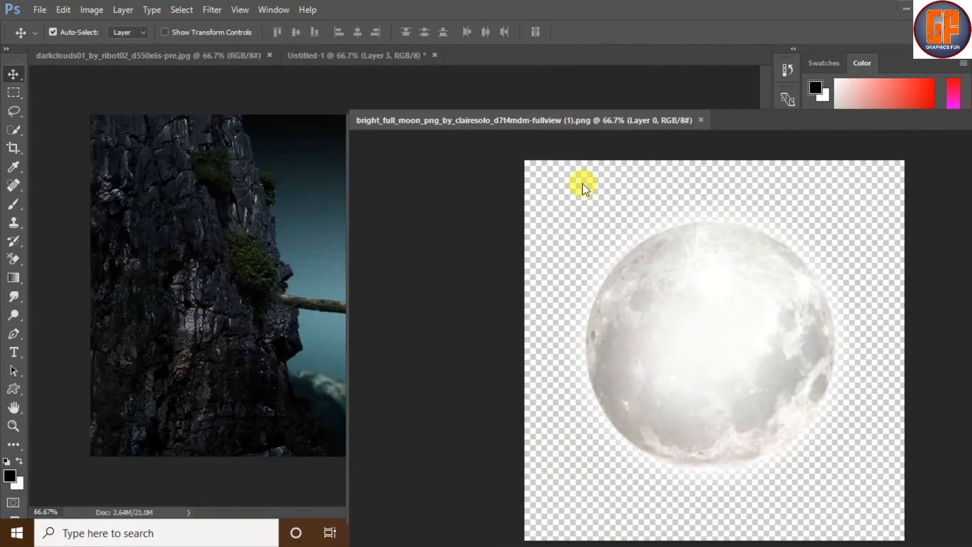
drag(615, 306, 296, 203)
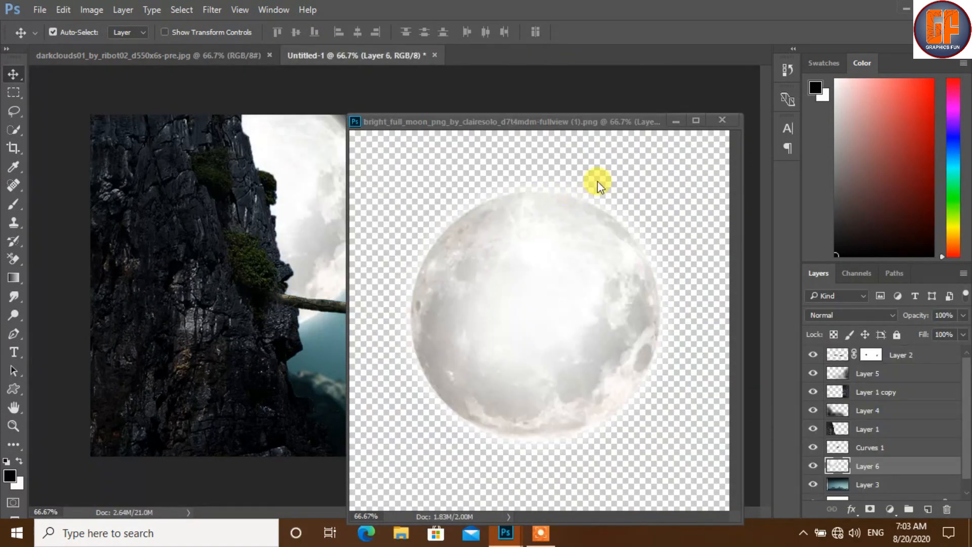
click(673, 120)
drag(260, 263, 468, 233)
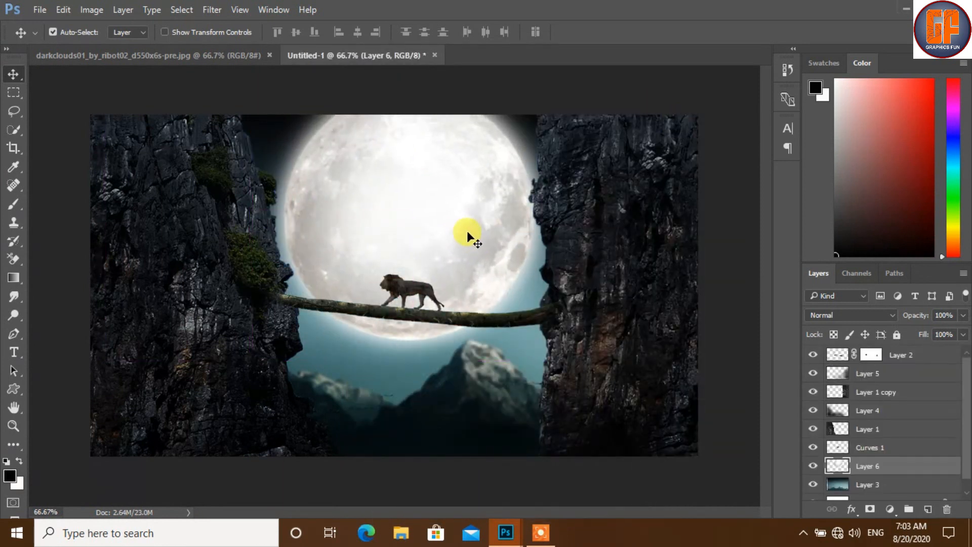
- Scale the moon to about 56.4% and move it to the upper sky, partly hidden behind the right cliff
key(ctrl+t)
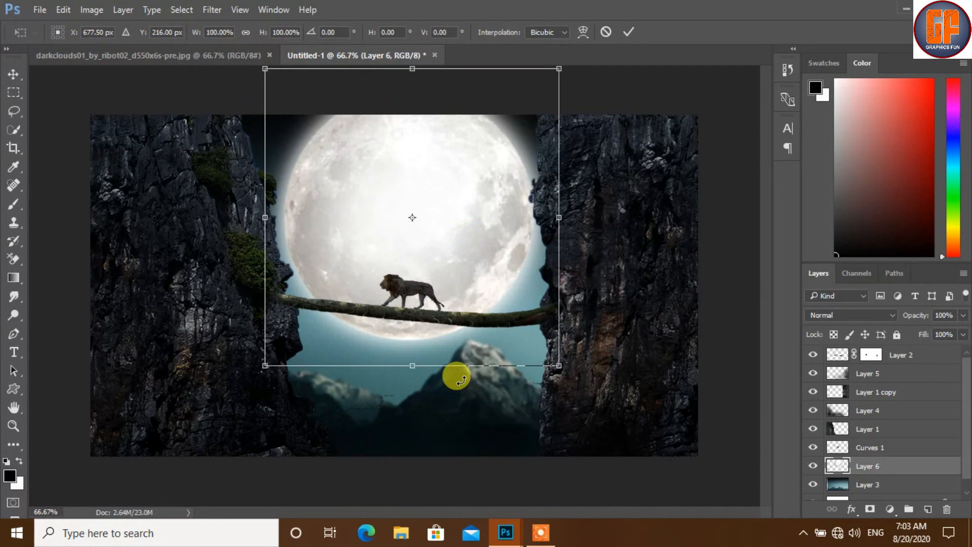
drag(558, 363, 478, 273)
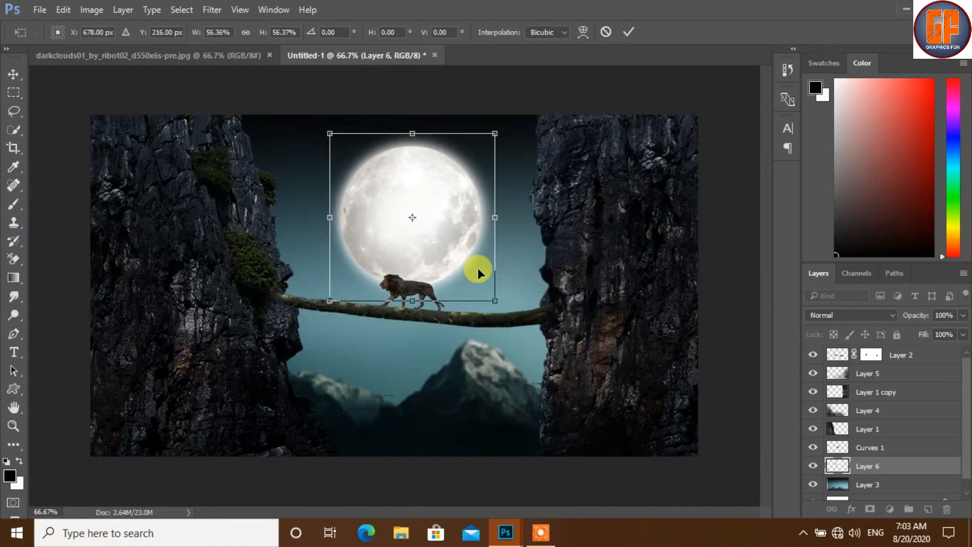
drag(445, 231, 520, 193)
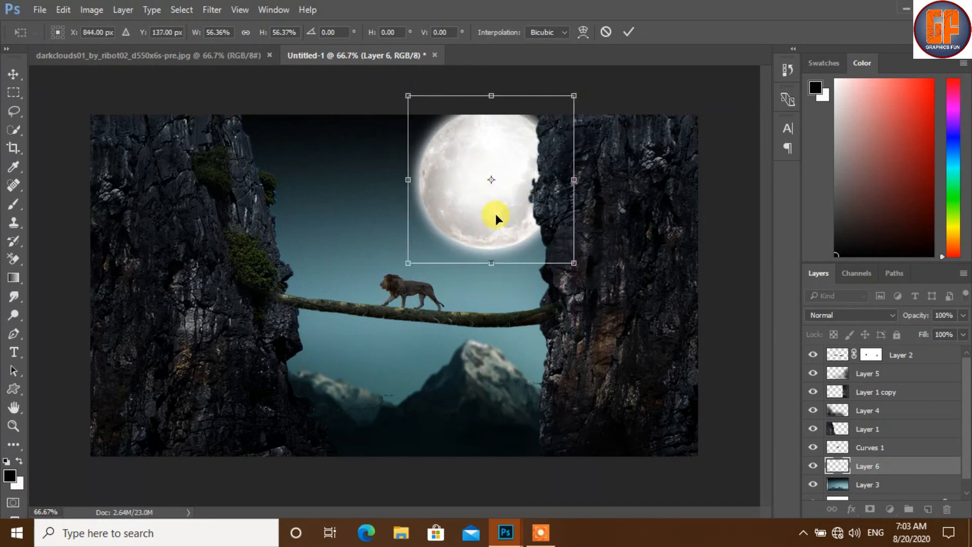
click(628, 32)
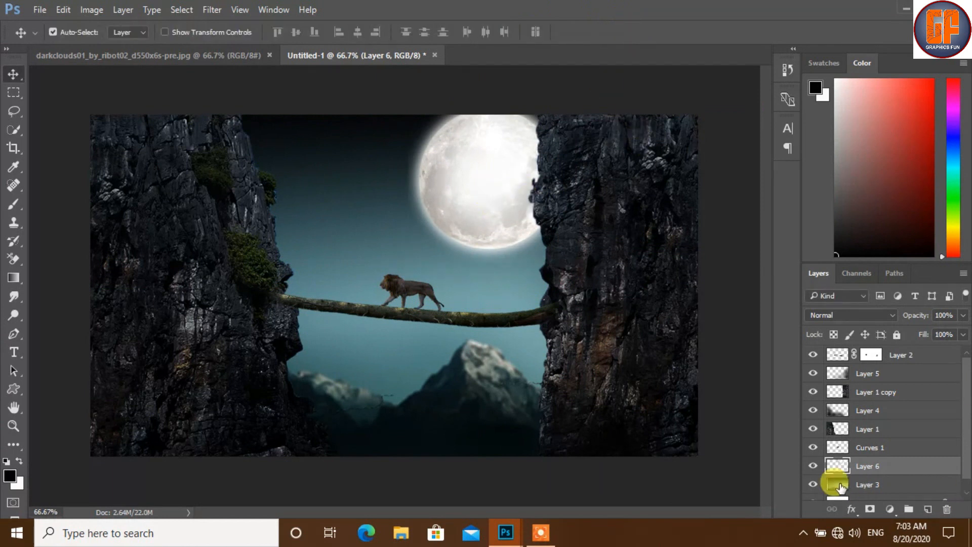
- Add a Soft Light layer directly above Layer 1 and brush white moonlight highlights along the left cliff's inner edge
click(865, 430)
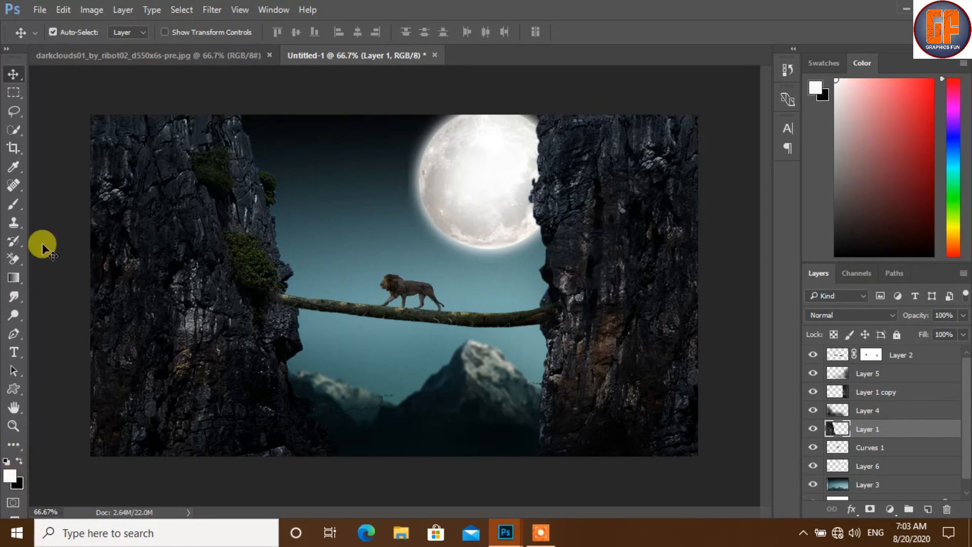
click(13, 208)
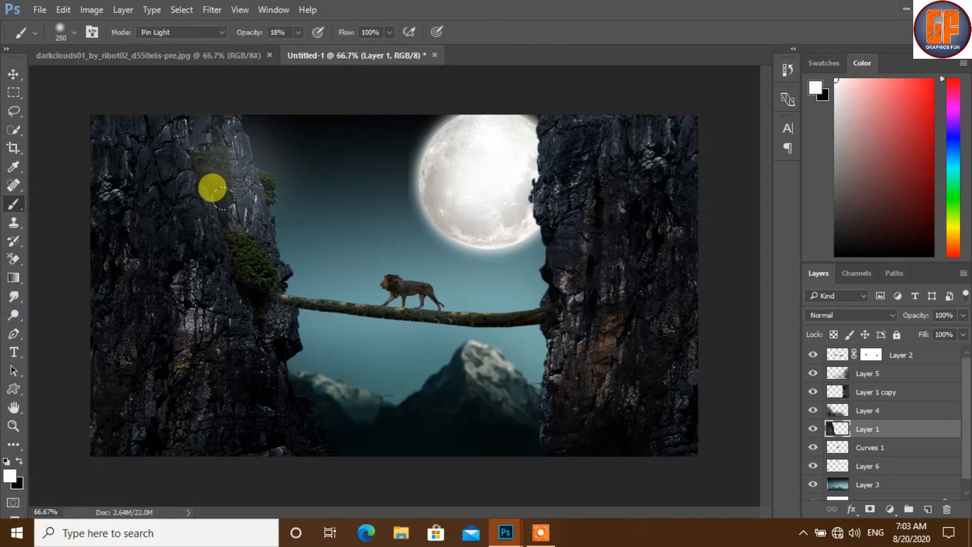
key(ctrl+z)
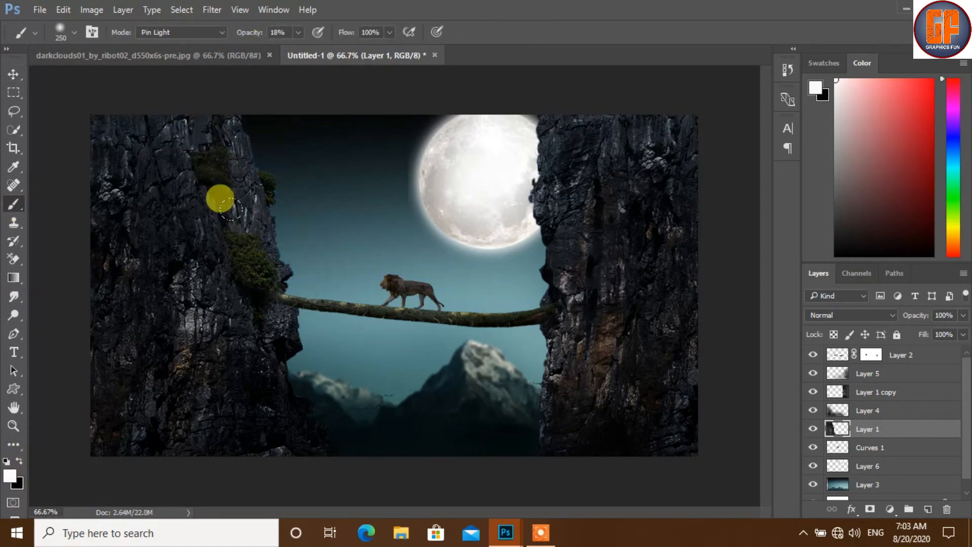
click(929, 511)
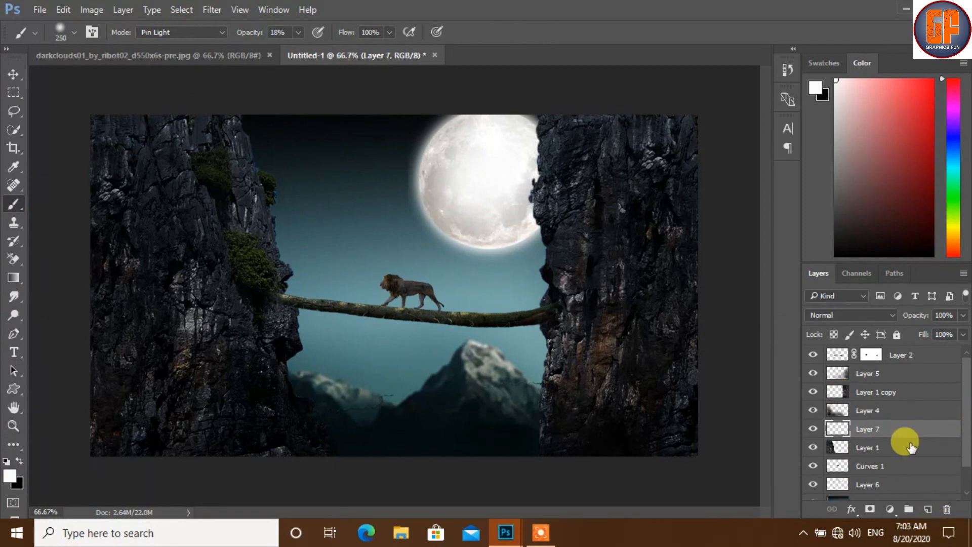
click(883, 316)
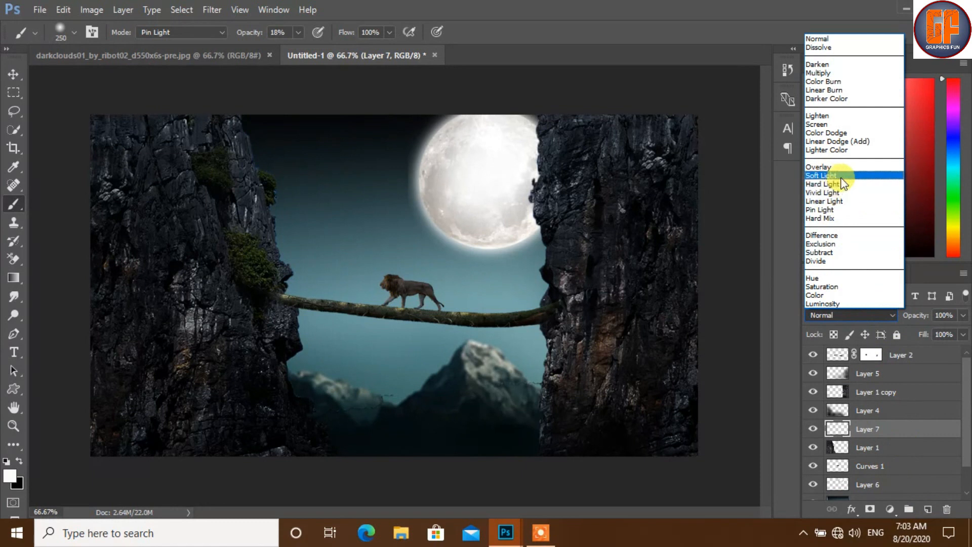
click(821, 176)
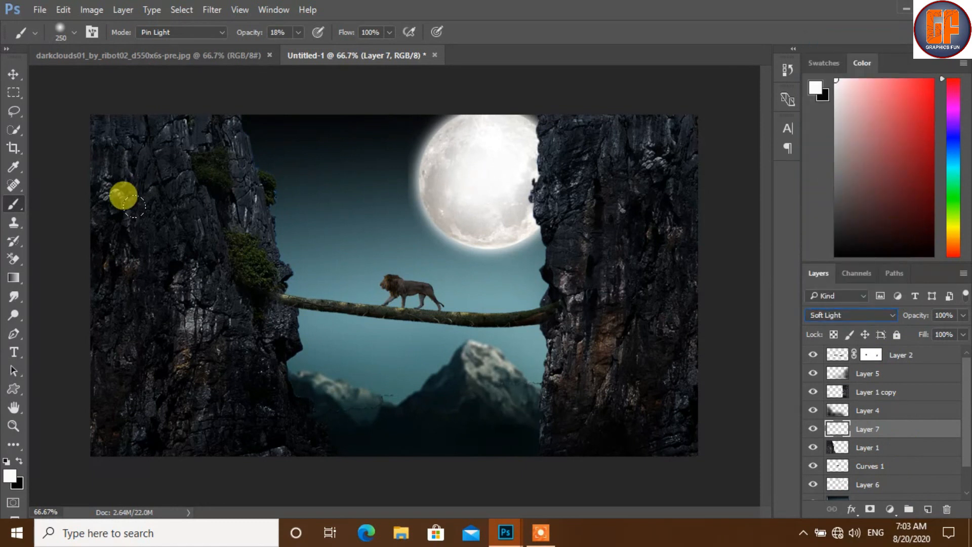
mouse_move(196, 110)
mouse_down()
mouse_move(225, 261)
mouse_move(200, 115)
mouse_move(234, 224)
mouse_move(198, 100)
mouse_move(224, 243)
mouse_move(180, 90)
mouse_move(220, 258)
mouse_move(199, 127)
mouse_move(231, 280)
mouse_move(198, 91)
mouse_move(413, 154)
mouse_move(510, 257)
mouse_up()
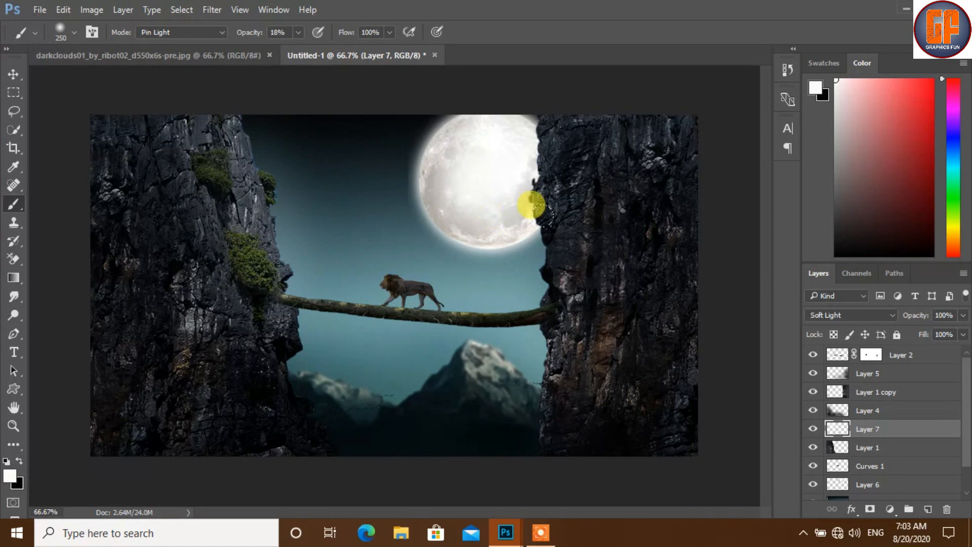
- Add a Soft Light layer directly above Layer 1 copy and brush white highlights onto the right cliff's face beside the moon
click(891, 392)
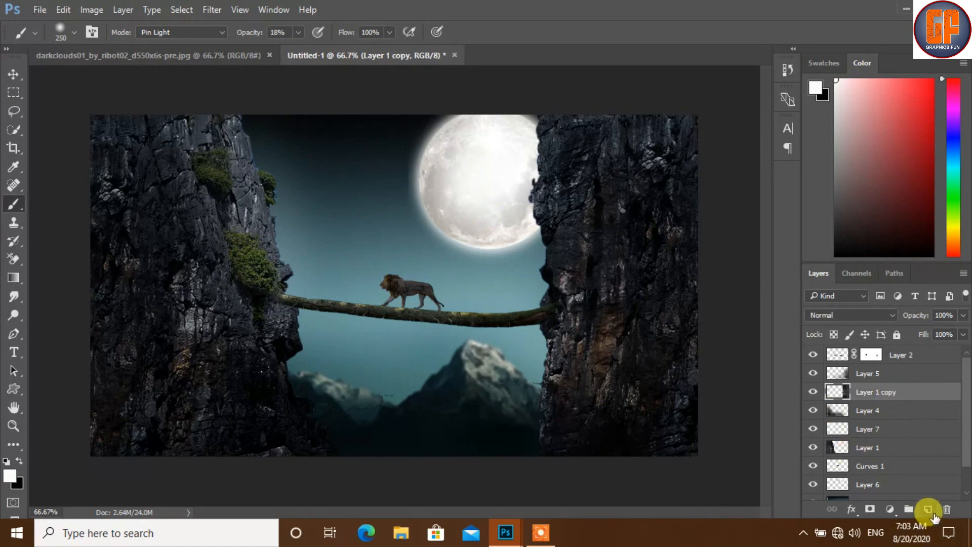
click(930, 509)
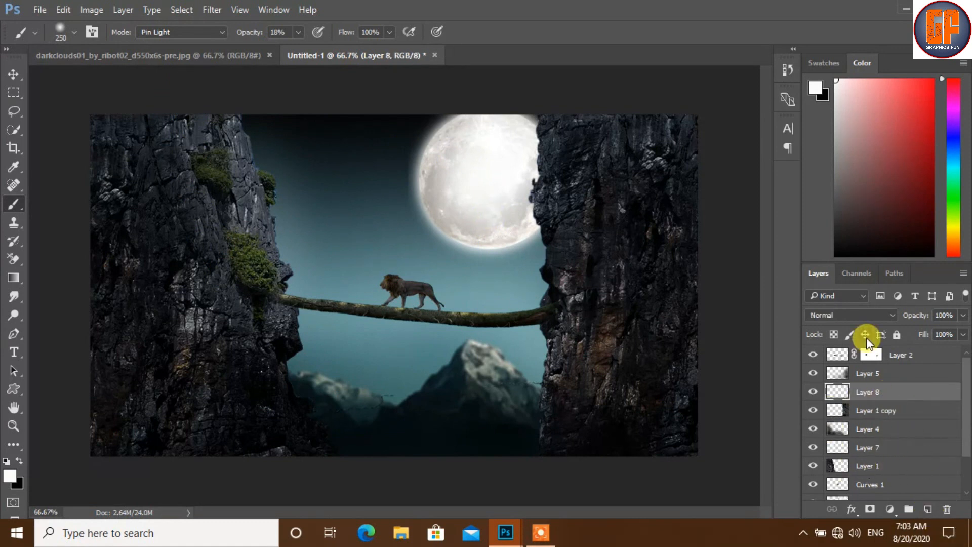
click(872, 314)
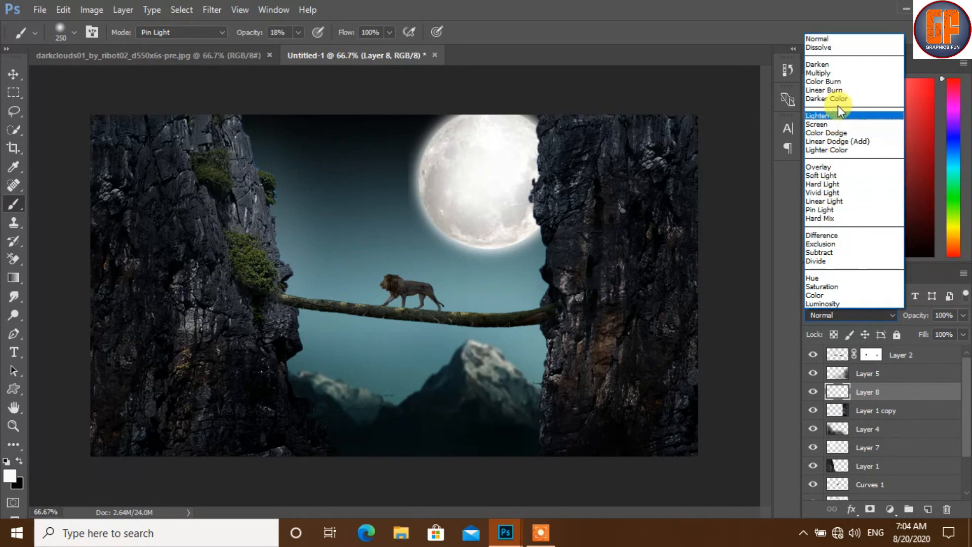
click(834, 178)
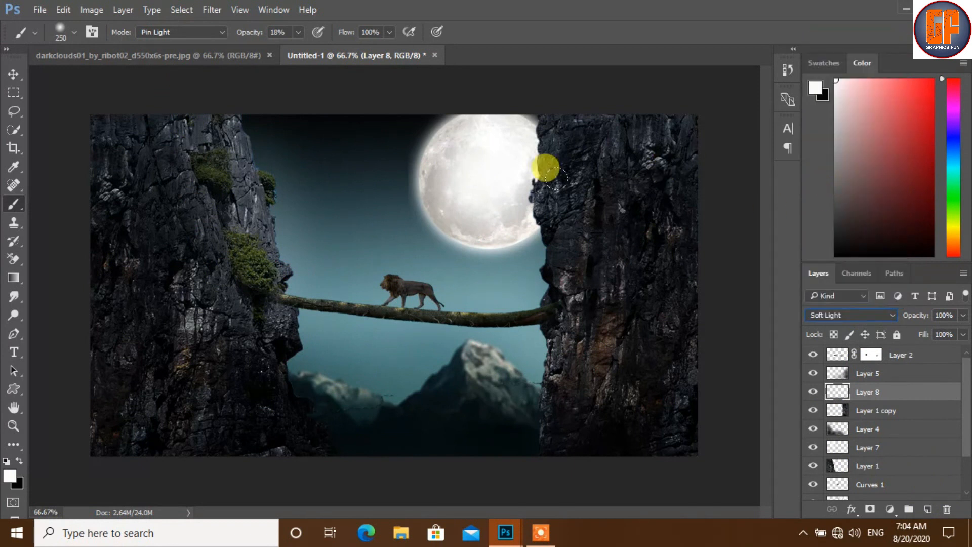
click(508, 176)
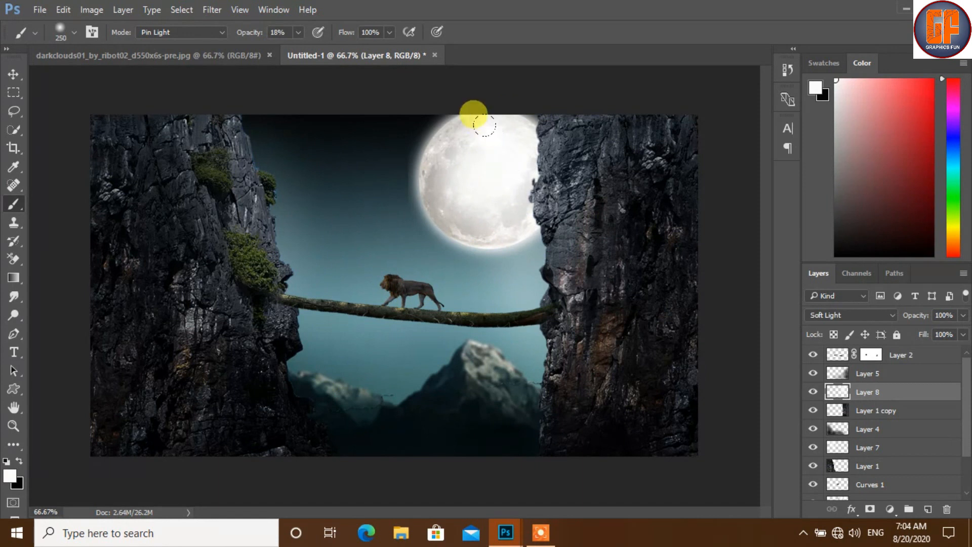
- Darken the sky beside the left cliff by brushing black on Layer 5 with a 125 px brush at 18% opacity
click(886, 377)
double_click(886, 375)
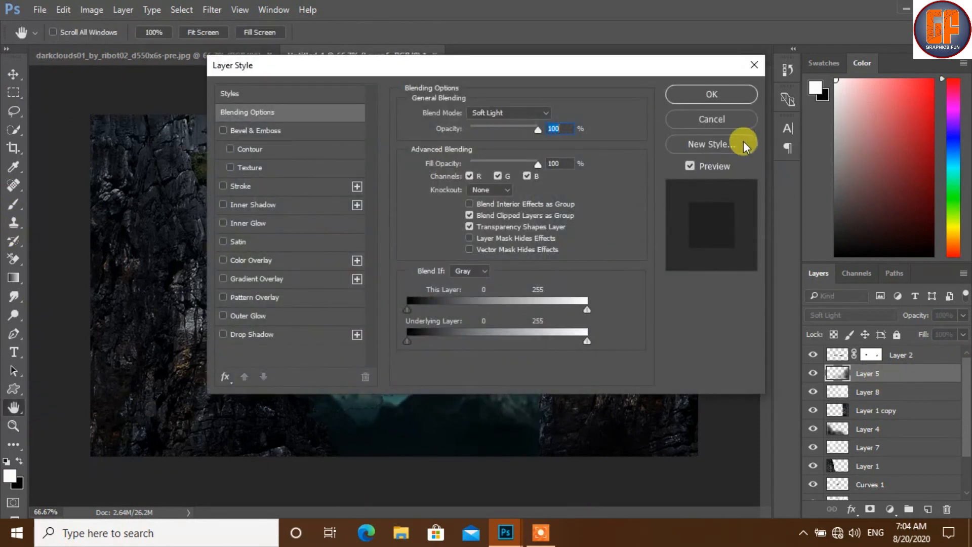
click(740, 120)
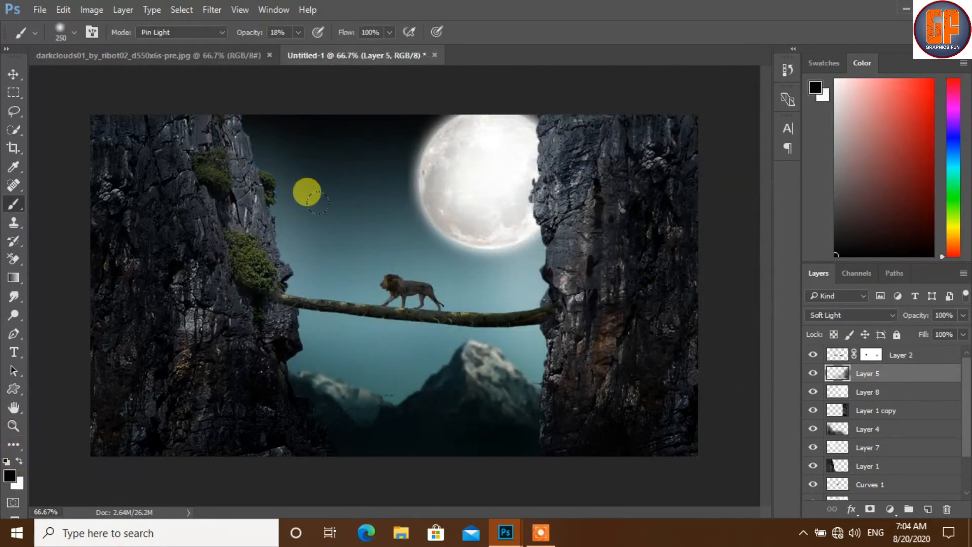
key(bracketleft)
key(bracketleft)
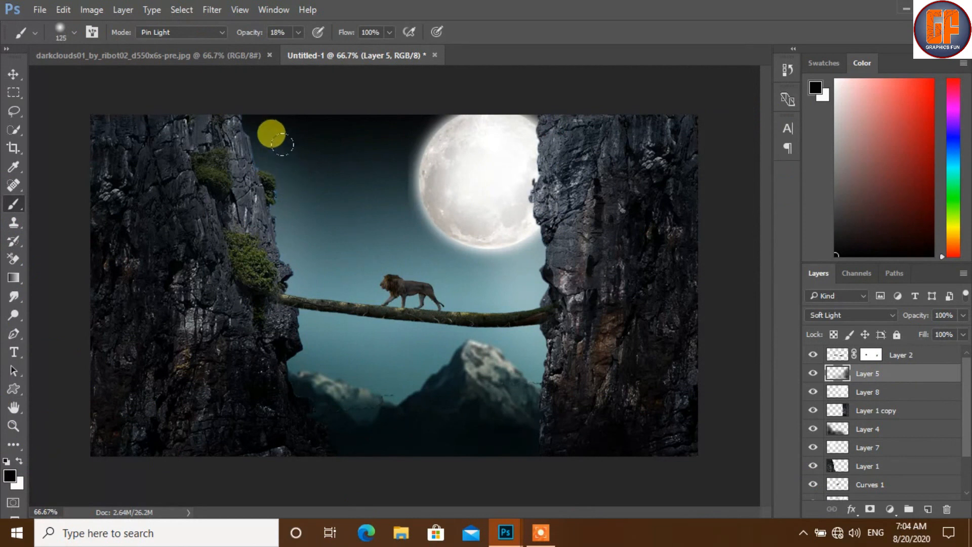
mouse_move(272, 138)
mouse_down()
mouse_move(286, 244)
mouse_move(293, 235)
mouse_move(267, 176)
mouse_move(289, 255)
mouse_up()
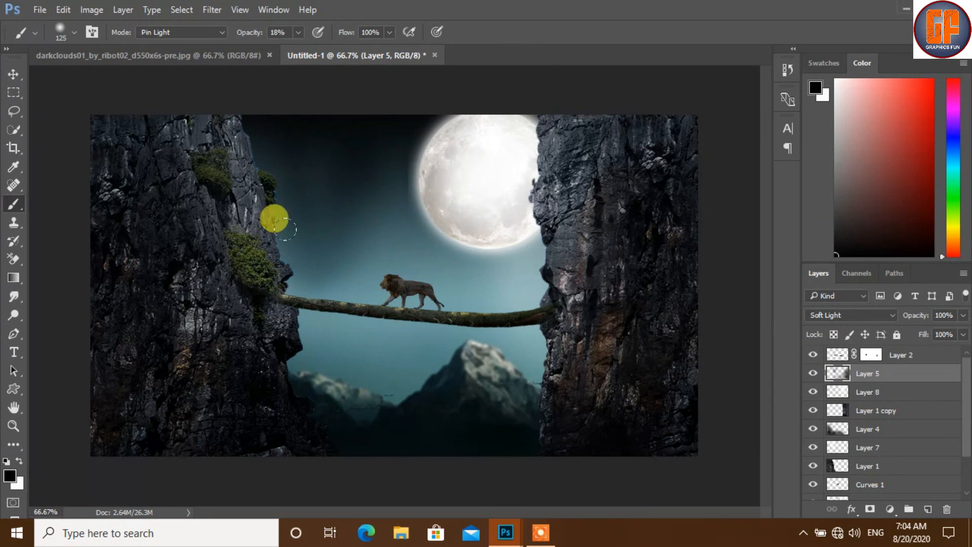
- Copy the dark clouds image into Untitled-1 and place it as the topmost layer, above Layer 2
click(12, 74)
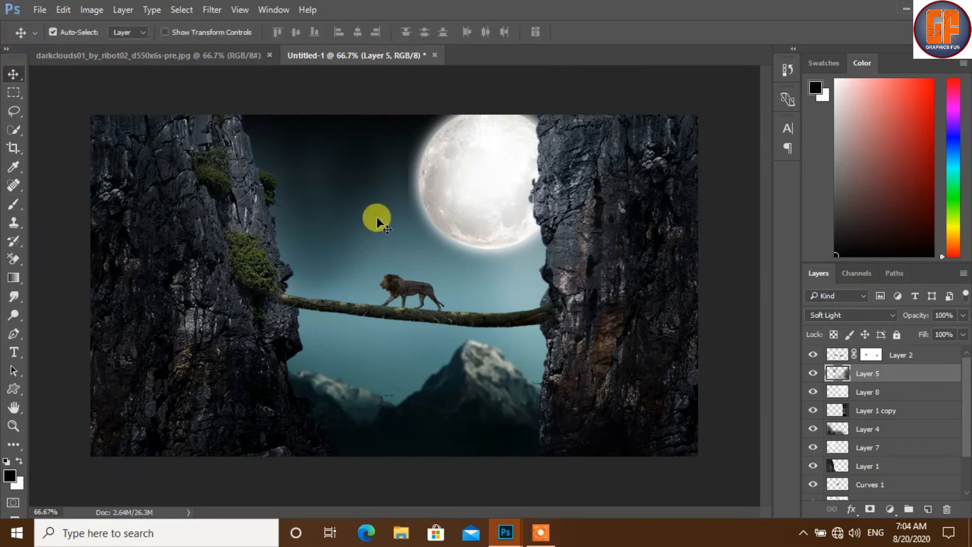
click(142, 61)
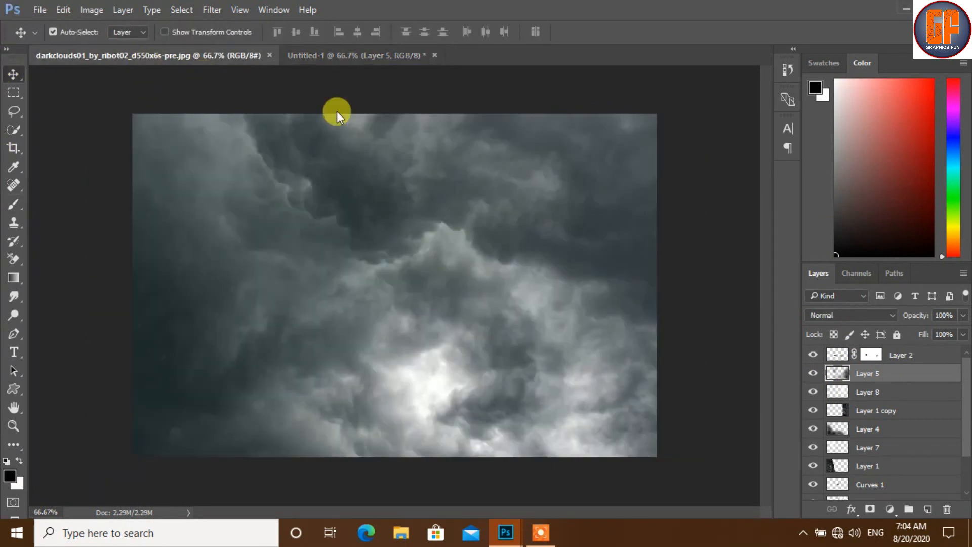
drag(133, 59, 492, 89)
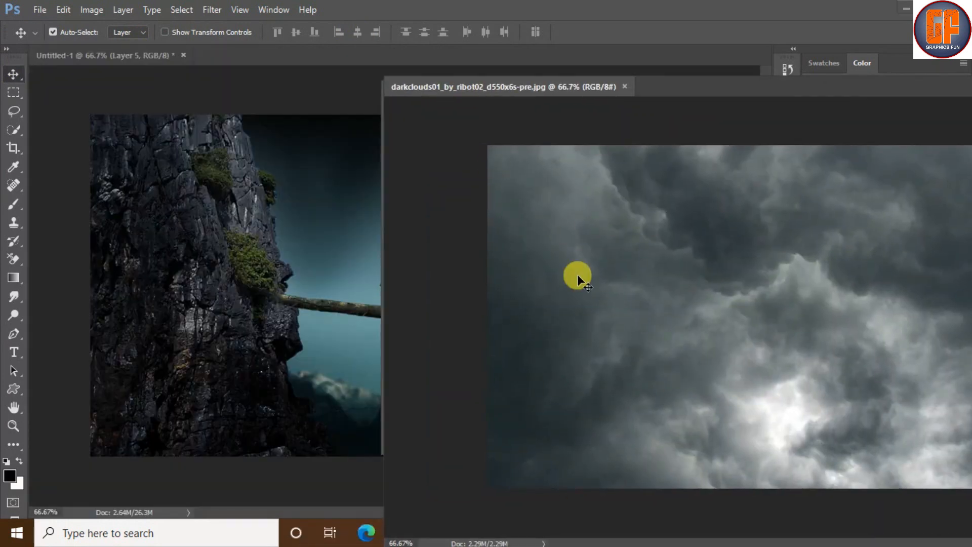
drag(658, 248, 229, 295)
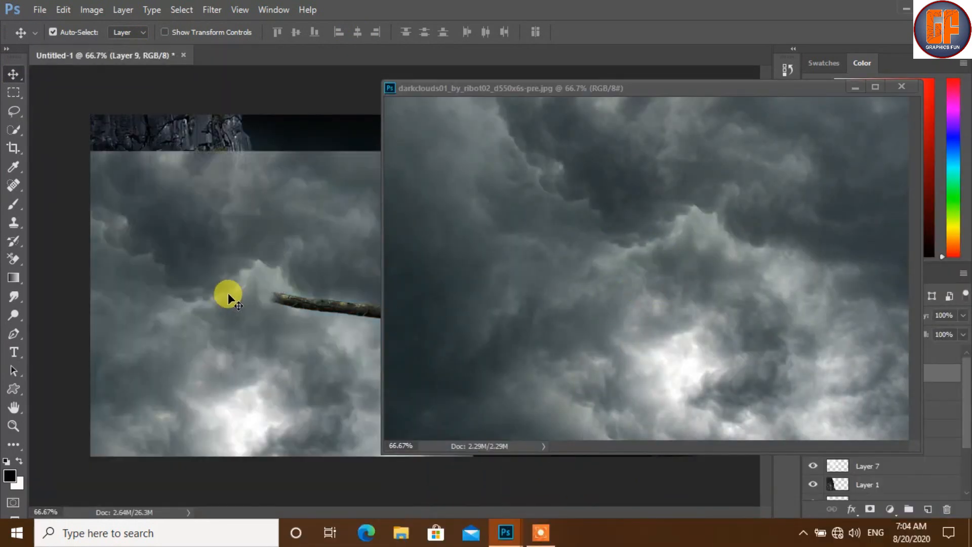
click(855, 90)
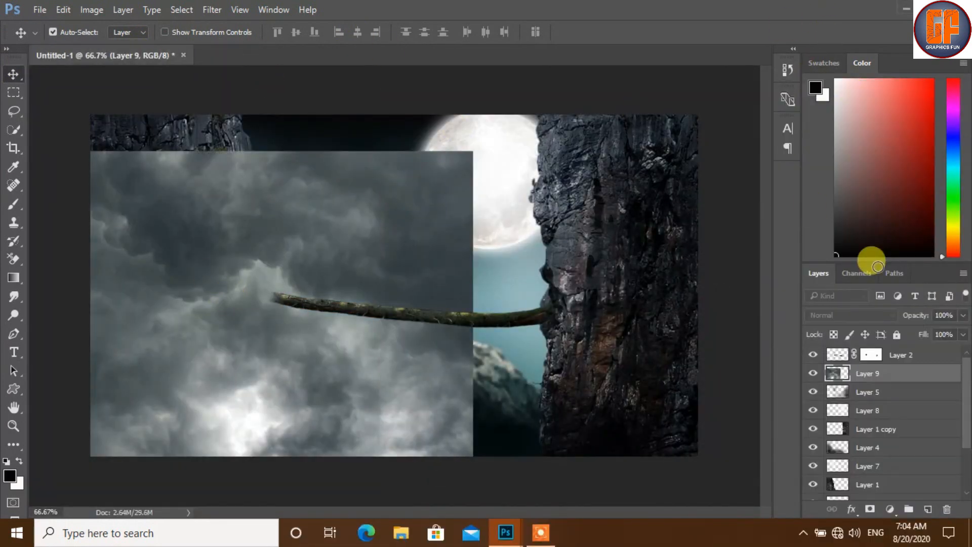
drag(911, 374, 916, 347)
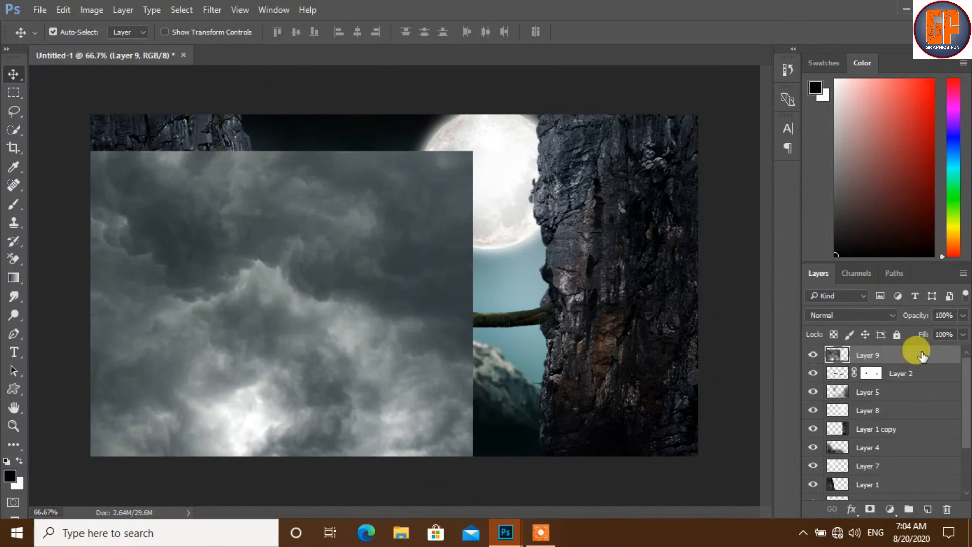
- Enlarge and reposition the clouds layer so it covers the whole canvas
drag(251, 331, 363, 307)
key(ctrl+t)
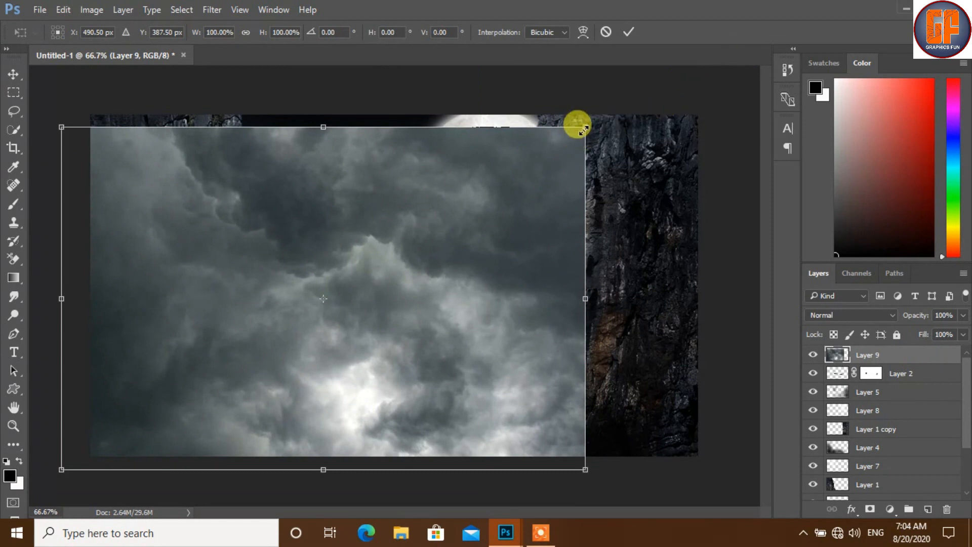
drag(587, 127, 758, 97)
drag(599, 171, 619, 234)
click(631, 31)
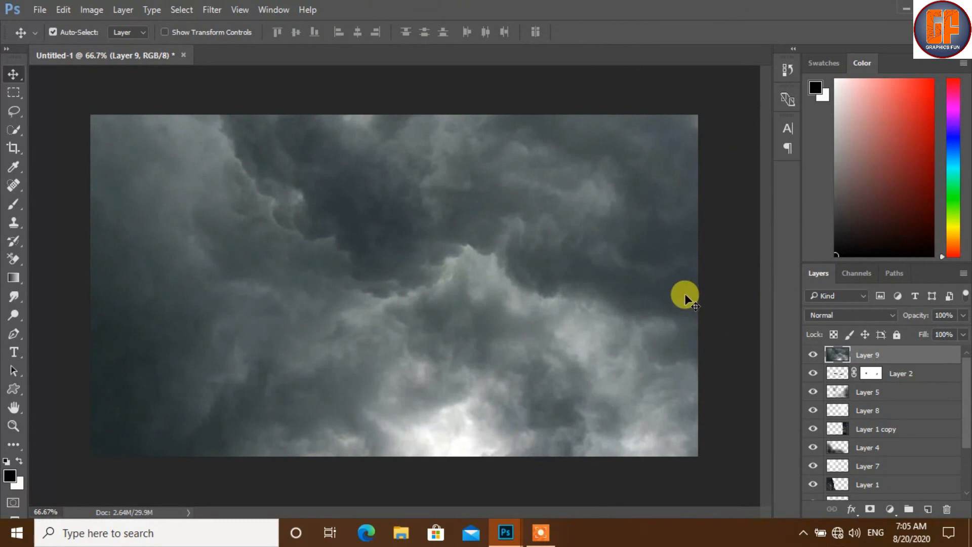
- Add a layer mask to the clouds layer and brush black at 18% opacity, size 400, to leave only faint mist over the scene
click(868, 509)
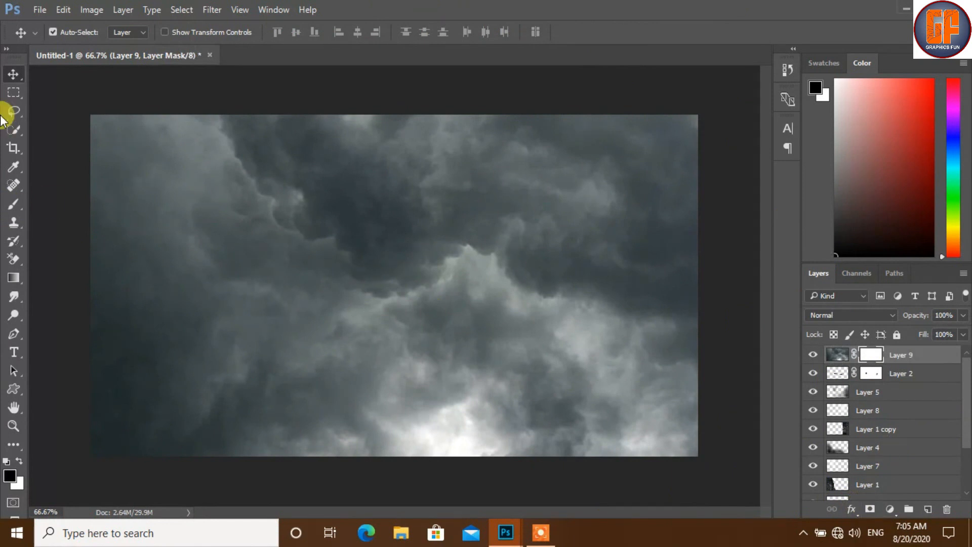
click(13, 204)
key(bracketleft)
key(bracketleft)
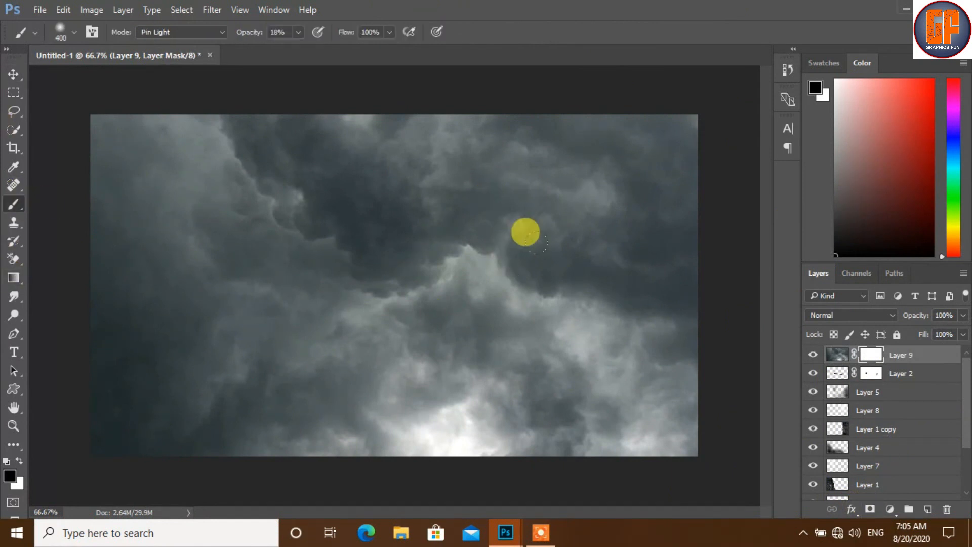
mouse_move(586, 280)
mouse_down()
mouse_move(588, 375)
mouse_move(516, 366)
mouse_move(528, 240)
mouse_move(518, 229)
mouse_move(524, 104)
mouse_move(596, 145)
mouse_up()
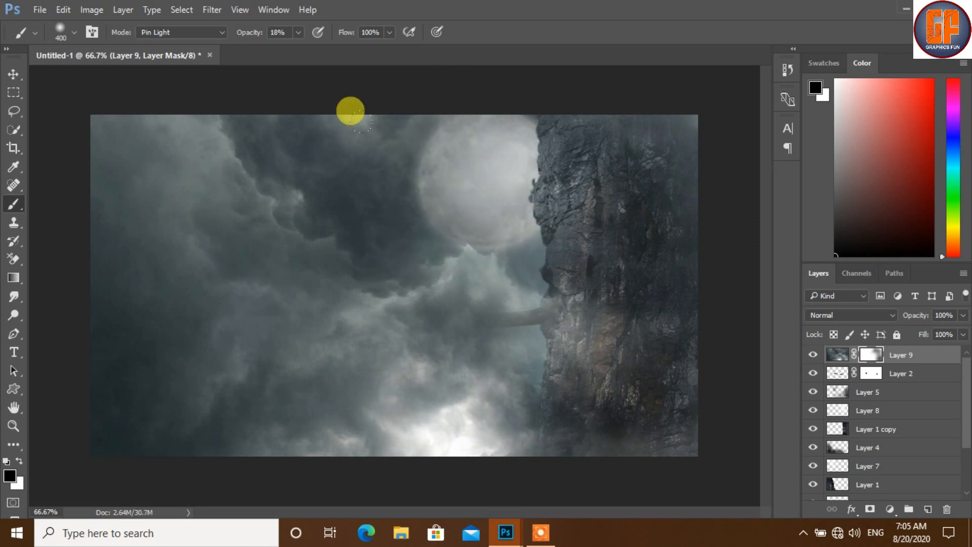
mouse_move(351, 111)
mouse_down()
mouse_move(361, 86)
mouse_move(296, 188)
mouse_move(367, 221)
mouse_move(387, 247)
mouse_move(292, 242)
mouse_move(408, 241)
mouse_move(399, 212)
mouse_move(405, 253)
mouse_move(406, 193)
mouse_move(424, 186)
mouse_move(421, 170)
mouse_move(409, 294)
mouse_move(416, 351)
mouse_move(353, 366)
mouse_move(403, 362)
mouse_move(302, 367)
mouse_move(163, 345)
mouse_move(214, 364)
mouse_move(152, 226)
mouse_move(145, 249)
mouse_move(153, 171)
mouse_move(169, 176)
mouse_move(150, 82)
mouse_move(135, 83)
mouse_move(160, 107)
mouse_move(257, 83)
mouse_move(225, 153)
mouse_move(223, 235)
mouse_move(174, 120)
mouse_move(112, 94)
mouse_move(90, 70)
mouse_move(109, 193)
mouse_move(105, 281)
mouse_move(126, 360)
mouse_move(139, 288)
mouse_move(167, 355)
mouse_move(174, 326)
mouse_move(122, 168)
mouse_move(127, 122)
mouse_move(85, 72)
mouse_move(115, 137)
mouse_move(189, 411)
mouse_move(202, 360)
mouse_move(351, 350)
mouse_move(238, 349)
mouse_move(206, 234)
mouse_move(254, 159)
mouse_move(257, 193)
mouse_move(451, 92)
mouse_move(549, 174)
mouse_move(497, 98)
mouse_move(575, 96)
mouse_move(595, 78)
mouse_move(554, 317)
mouse_move(465, 341)
mouse_move(494, 282)
mouse_move(586, 333)
mouse_move(411, 350)
mouse_move(215, 344)
mouse_up()
mouse_move(604, 403)
mouse_down()
mouse_move(470, 340)
mouse_move(409, 343)
mouse_move(502, 308)
mouse_move(543, 175)
mouse_move(300, 111)
mouse_move(307, 65)
mouse_move(212, 89)
mouse_move(209, 142)
mouse_move(169, 270)
mouse_move(103, 209)
mouse_move(111, 201)
mouse_move(95, 139)
mouse_move(184, 350)
mouse_move(161, 340)
mouse_move(128, 354)
mouse_move(323, 381)
mouse_move(582, 329)
mouse_move(587, 347)
mouse_move(605, 346)
mouse_move(598, 238)
mouse_move(602, 335)
mouse_up()
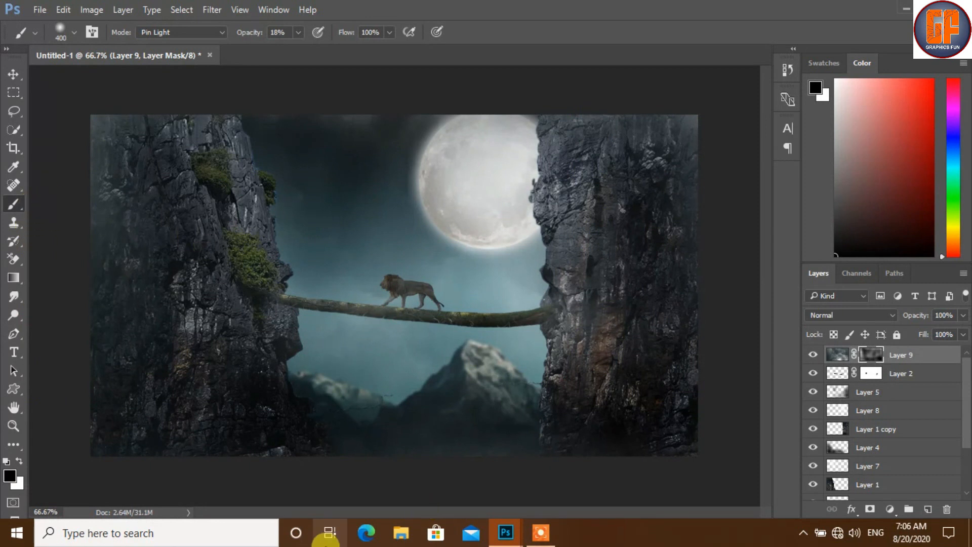
- Copy the birds image into Untitled-1 as a new topmost layer
click(13, 74)
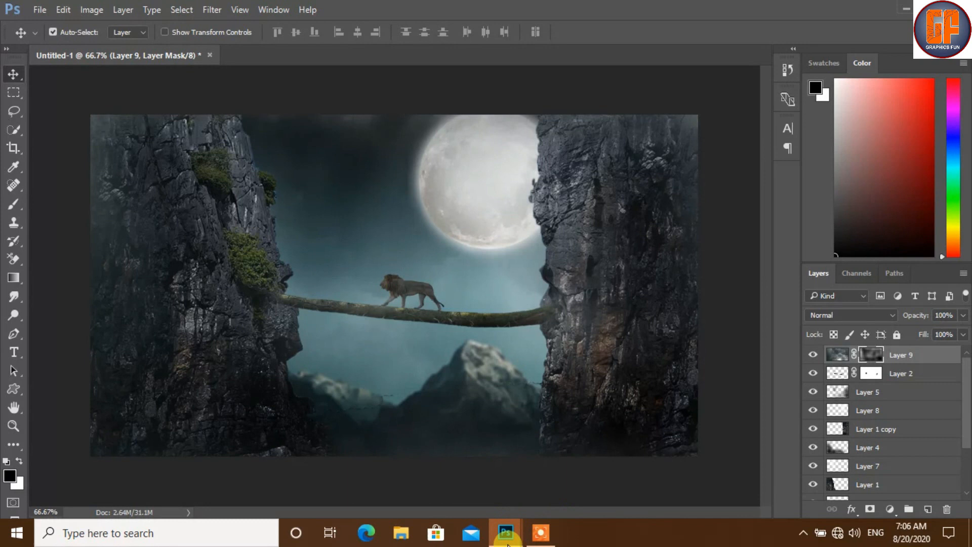
mouse_move(507, 542)
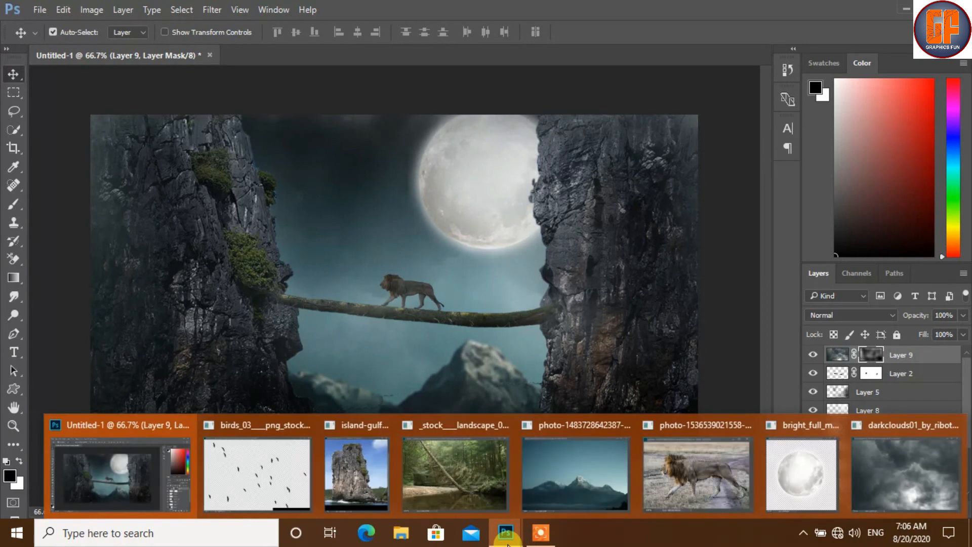
click(260, 433)
drag(550, 133, 780, 80)
drag(640, 145, 430, 174)
drag(772, 79, 500, 145)
click(835, 140)
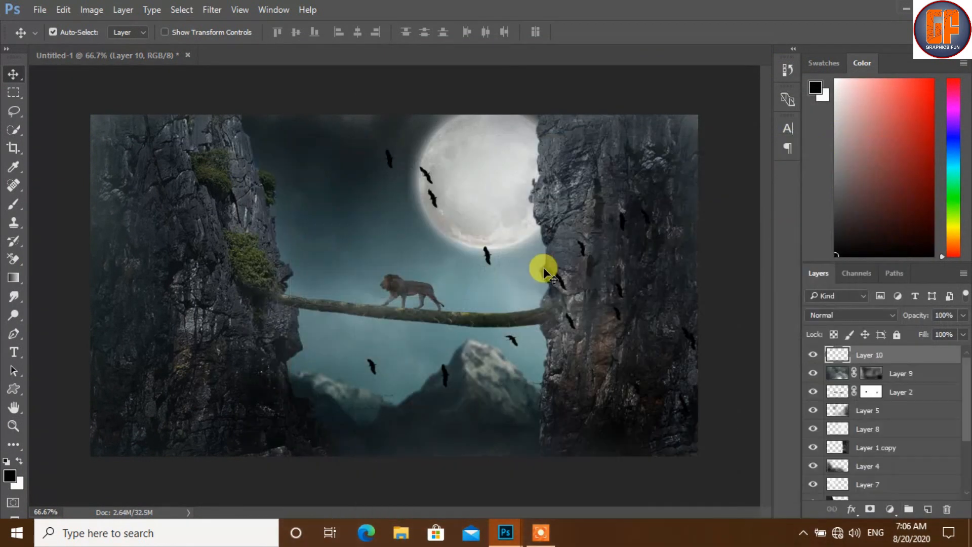
- Scale the birds to about 23.2% and place them over the moon's lower part beside the right cliff
key(ctrl+t)
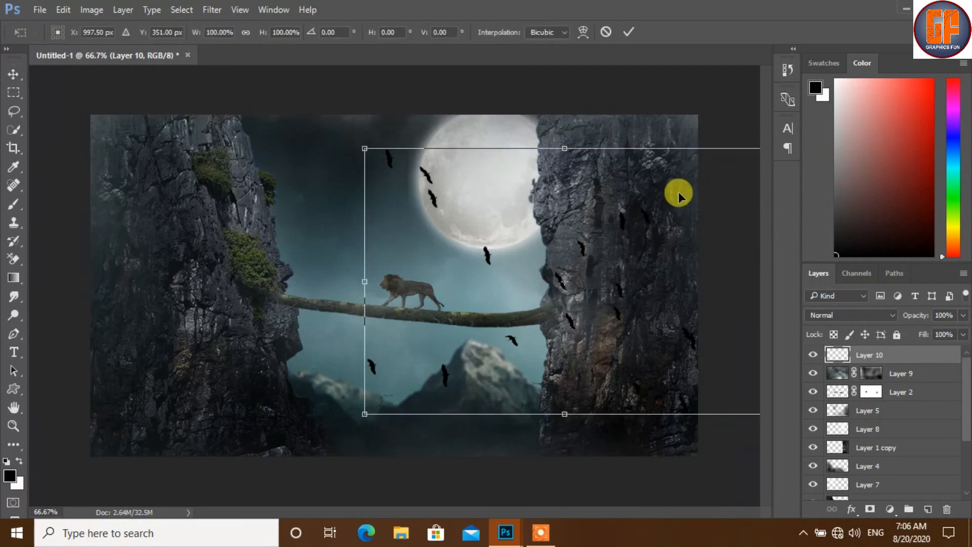
drag(362, 149, 513, 220)
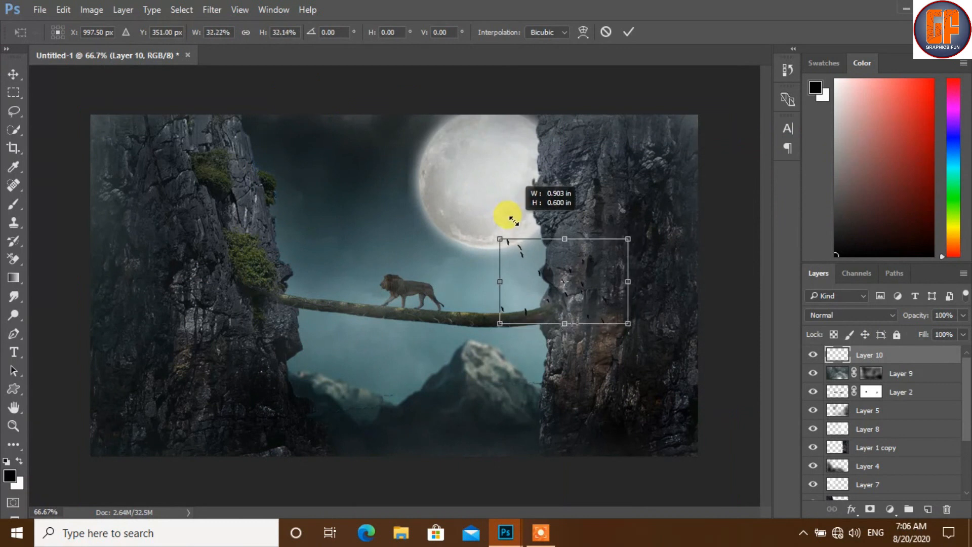
drag(590, 264, 492, 184)
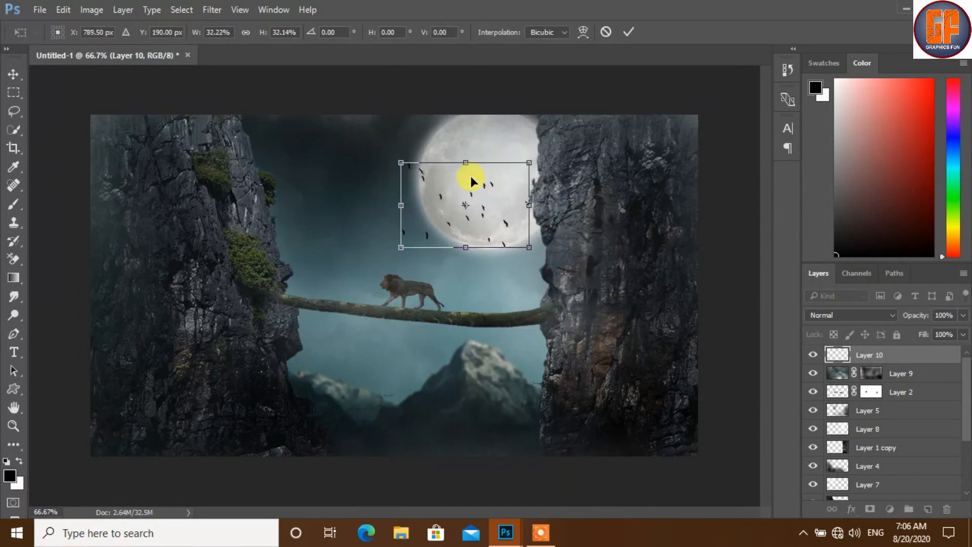
drag(397, 163, 420, 172)
drag(478, 198, 516, 208)
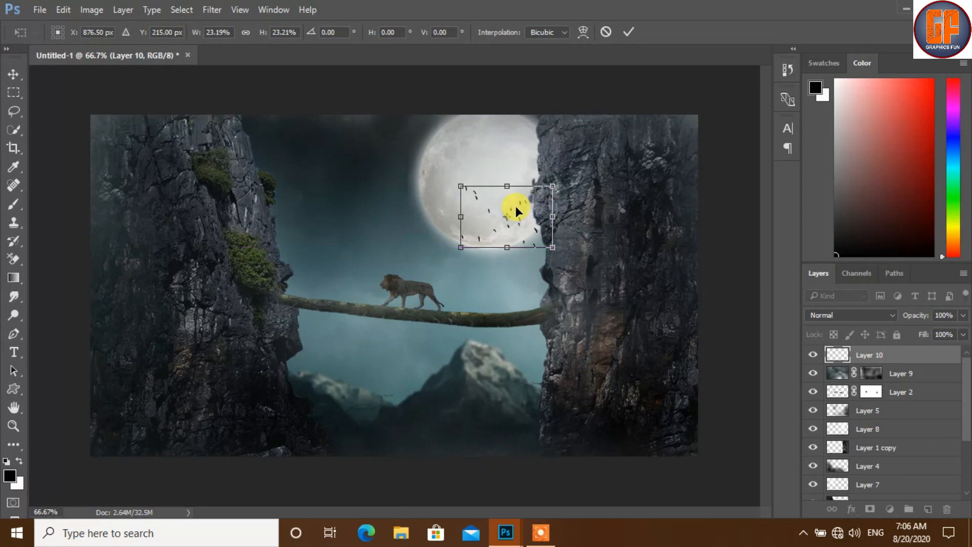
click(633, 30)
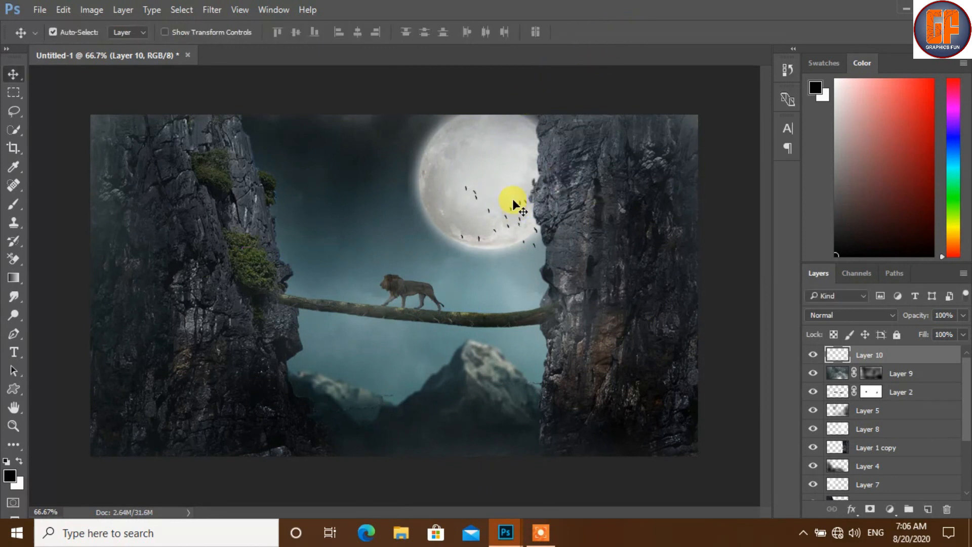
drag(515, 205, 430, 188)
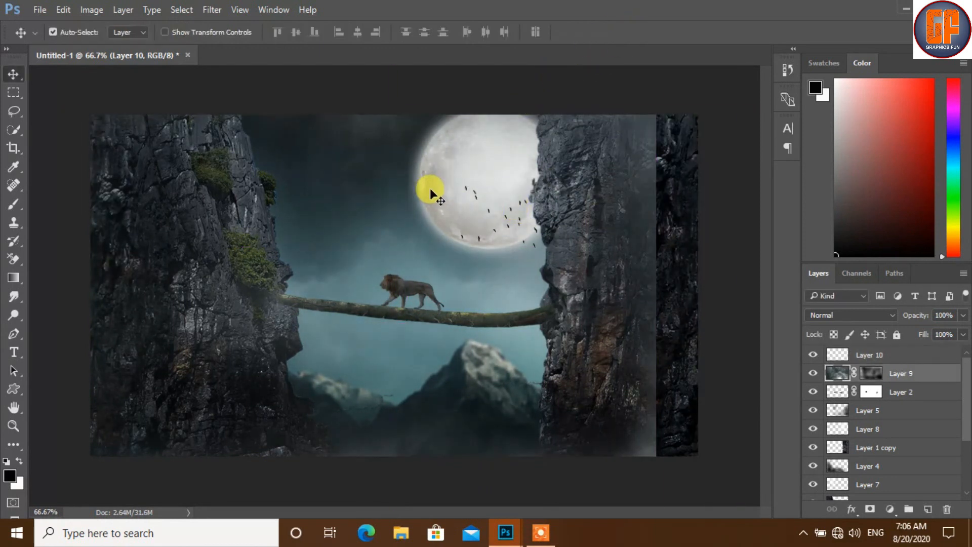
key(ctrl+z)
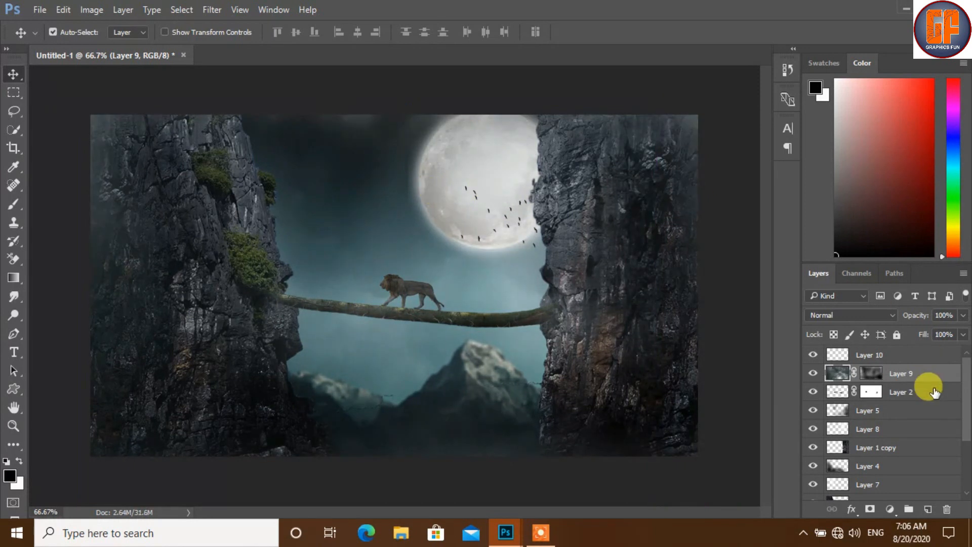
click(906, 356)
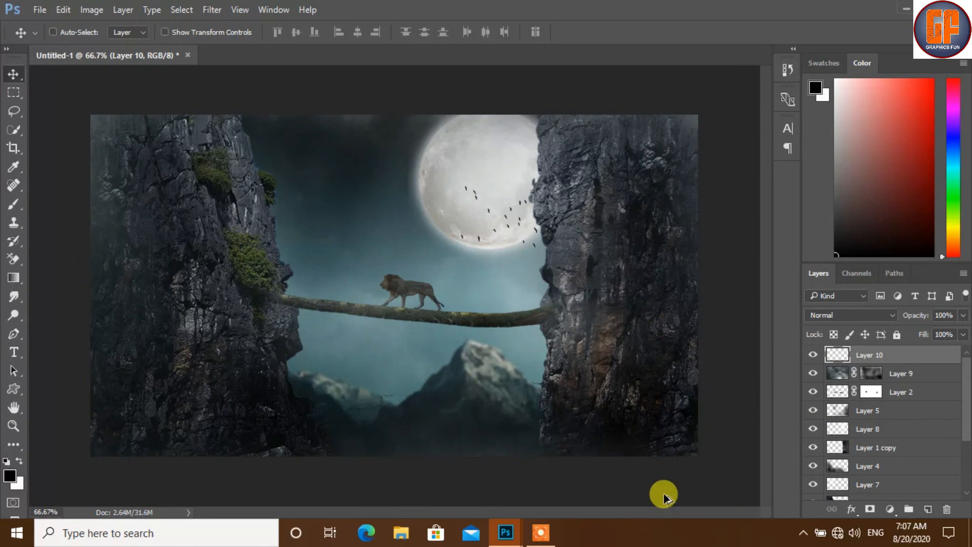
- Stamp all visible layers into a new top layer and set its Camera Raw Temperature to +5 and Tint to -7
key(ctrl+shift+alt+e)
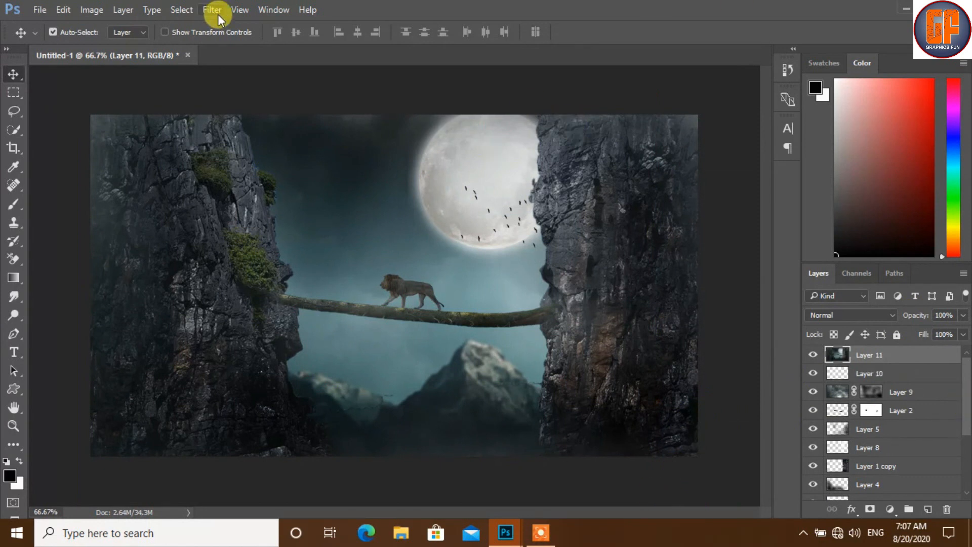
click(217, 13)
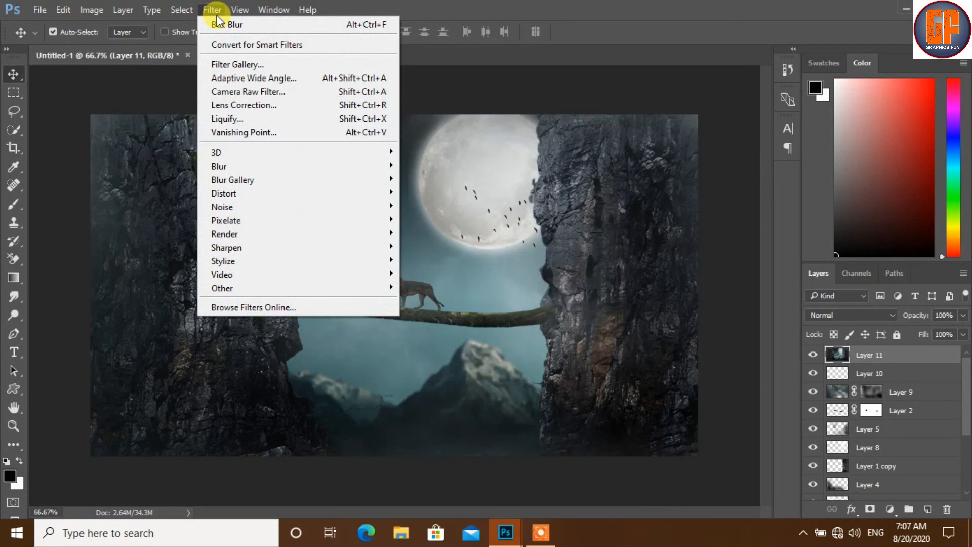
click(242, 90)
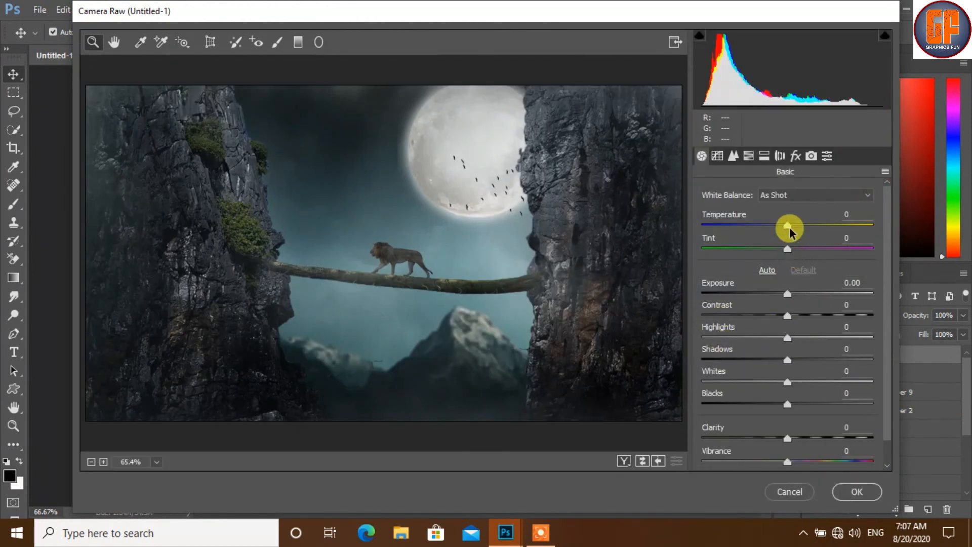
mouse_move(790, 228)
mouse_down()
mouse_move(801, 226)
mouse_move(794, 235)
mouse_up()
click(784, 253)
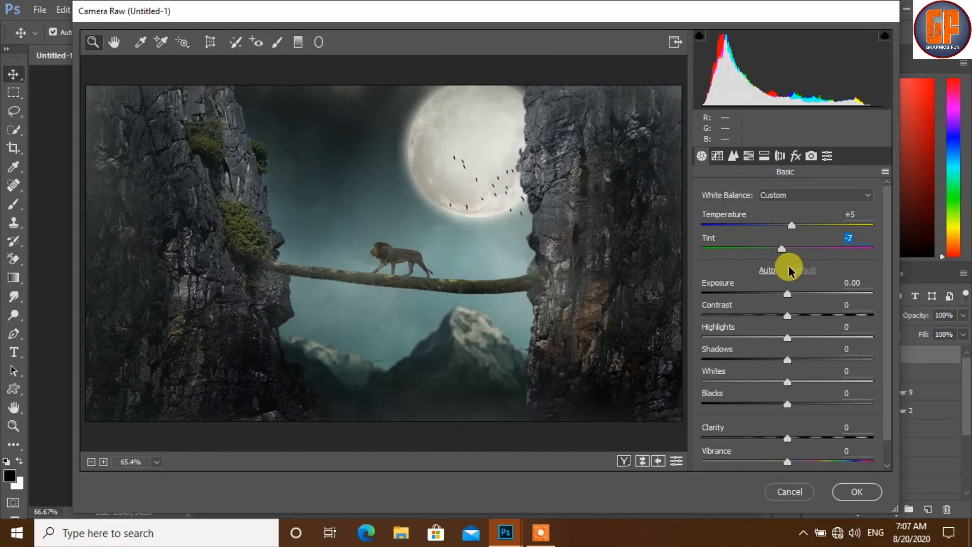
- Set Camera Raw Exposure to -0.35, Contrast to +5, Highlights to -42, Shadows to -14 and Blacks to -3
drag(784, 296, 780, 296)
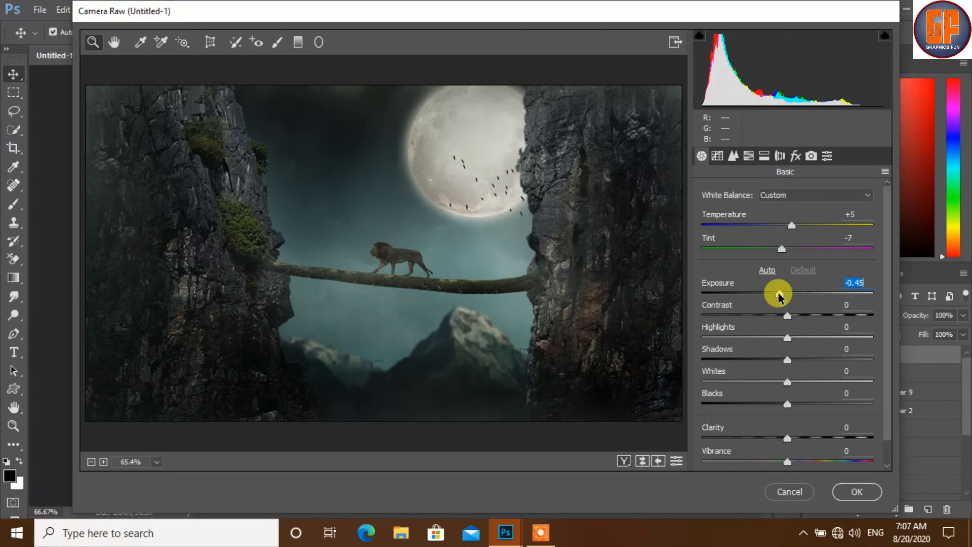
drag(780, 298, 753, 343)
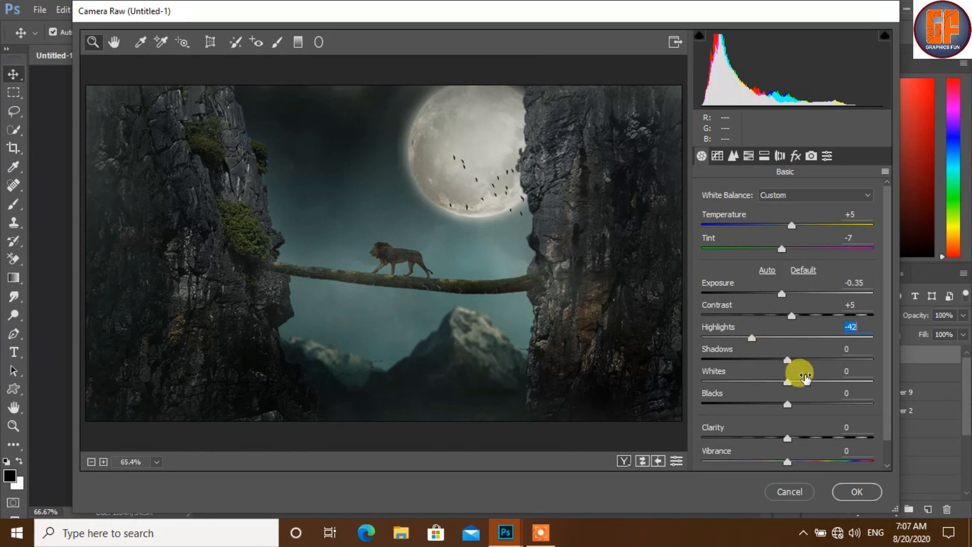
drag(785, 362, 778, 364)
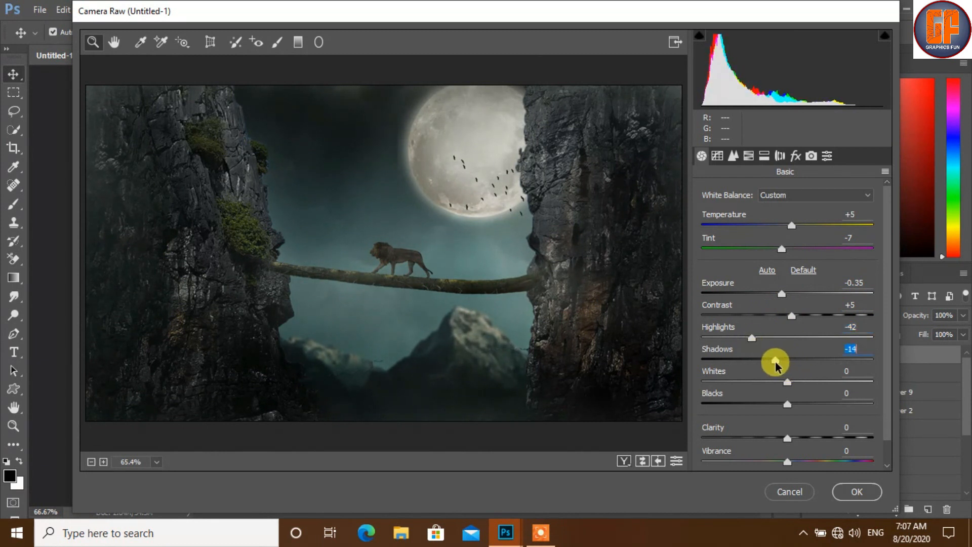
drag(787, 404, 774, 404)
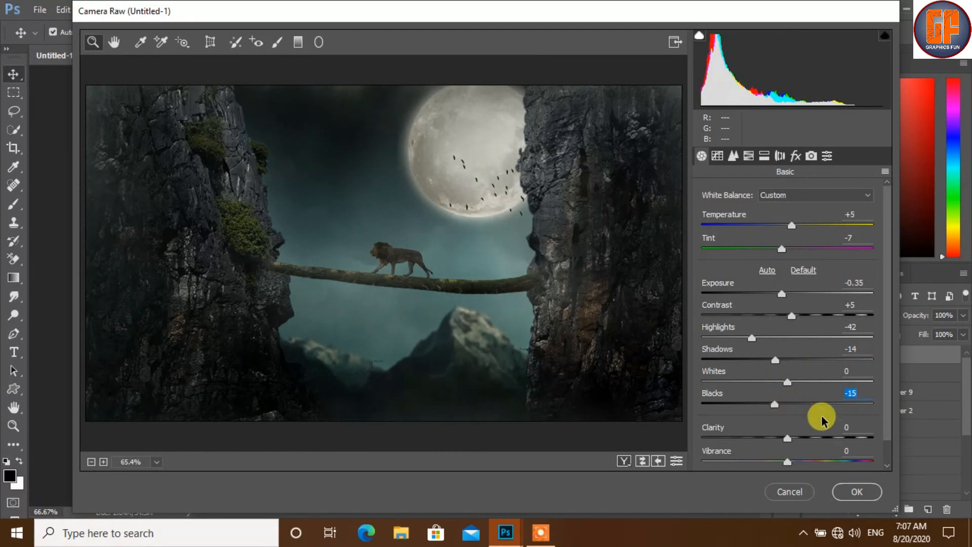
drag(775, 405, 786, 405)
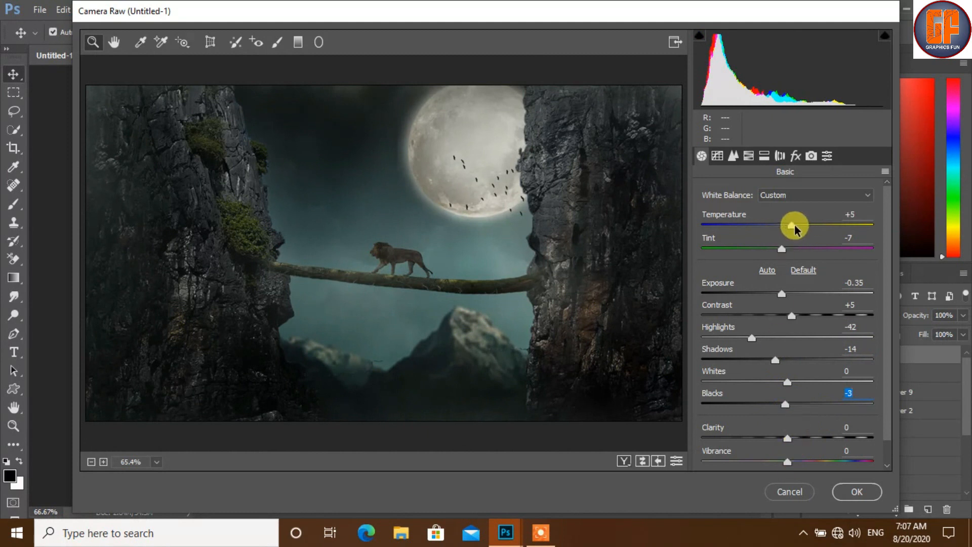
- Set the Dehaze amount to +2 and the Post Crop Vignetting amount to -16 with Highlight Priority style
click(796, 156)
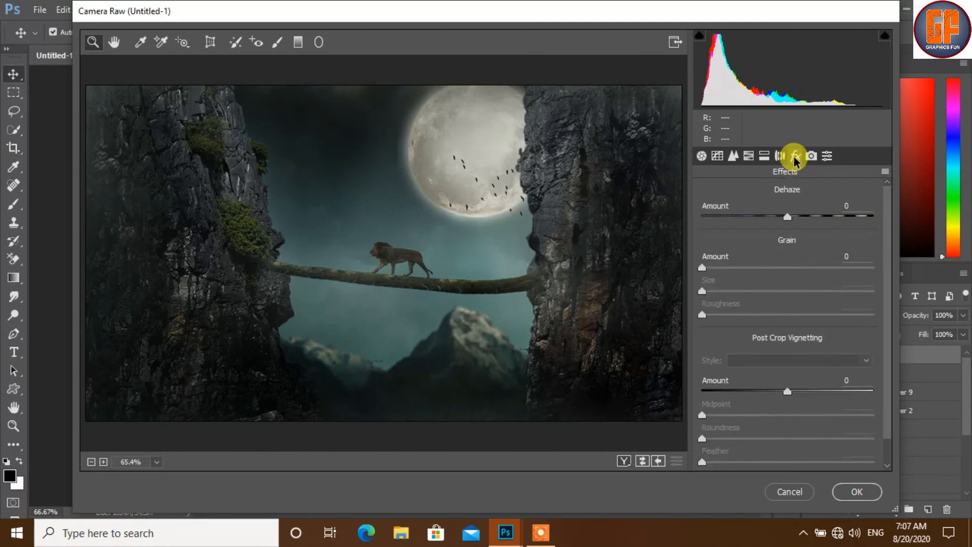
drag(787, 222, 798, 224)
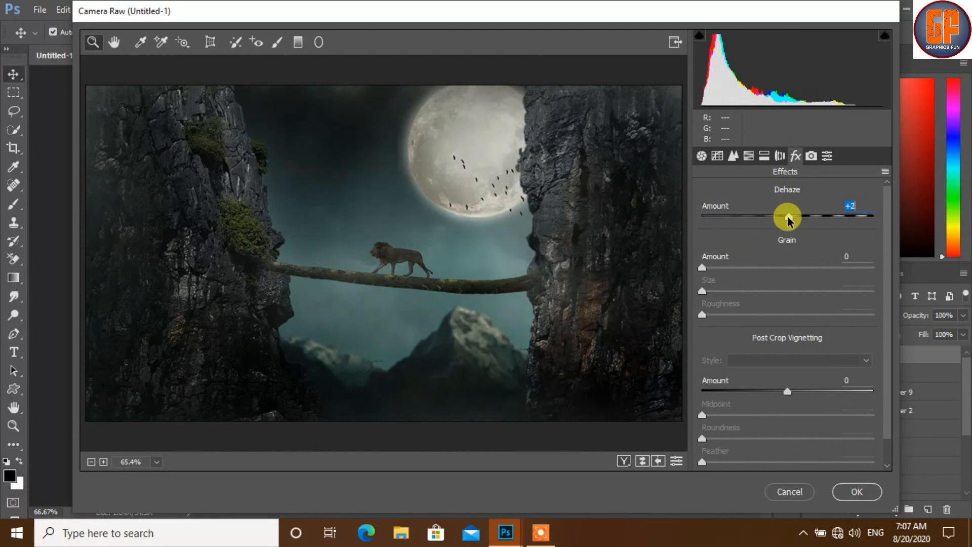
mouse_move(786, 397)
mouse_down()
mouse_move(763, 395)
mouse_move(774, 399)
mouse_up()
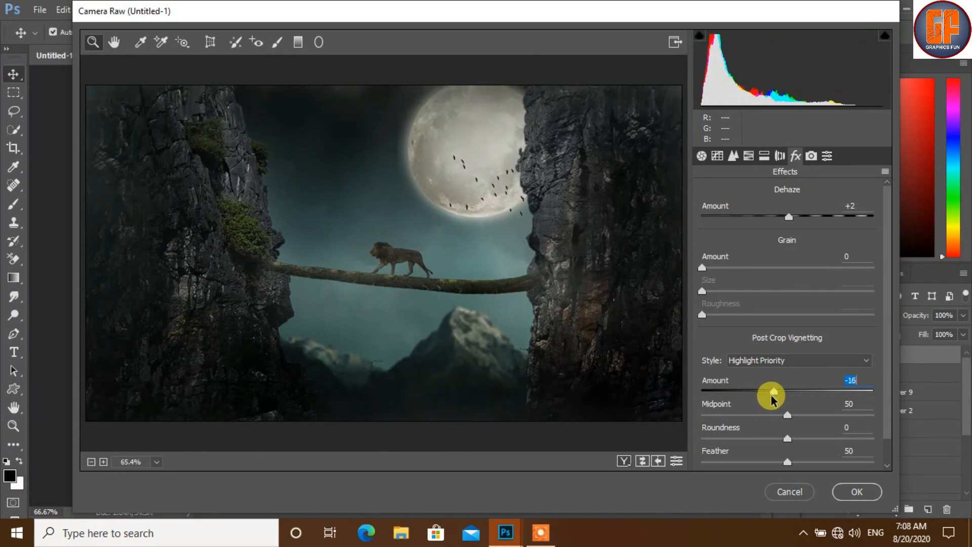
- Warm the image by setting Temperature to +9 and deepen the Blacks to -8
click(701, 156)
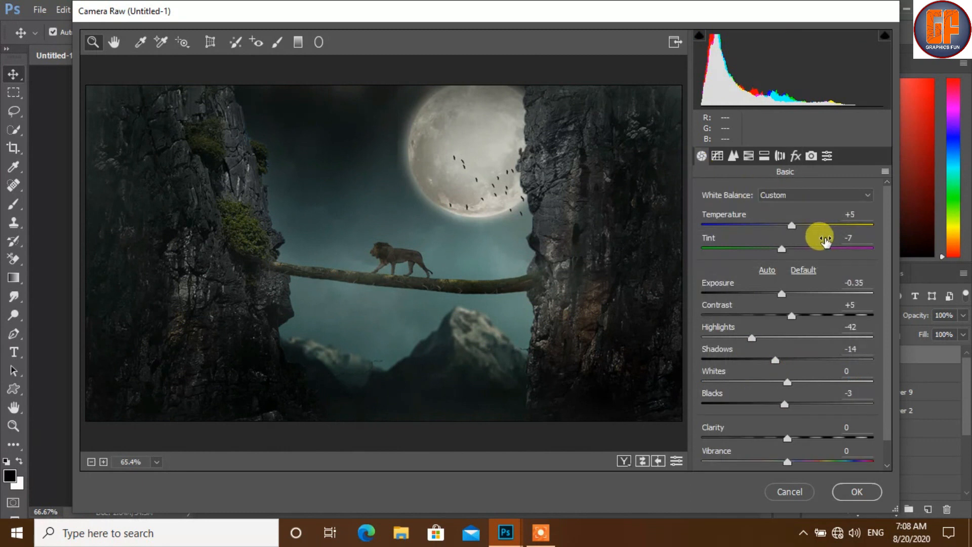
drag(800, 229, 802, 229)
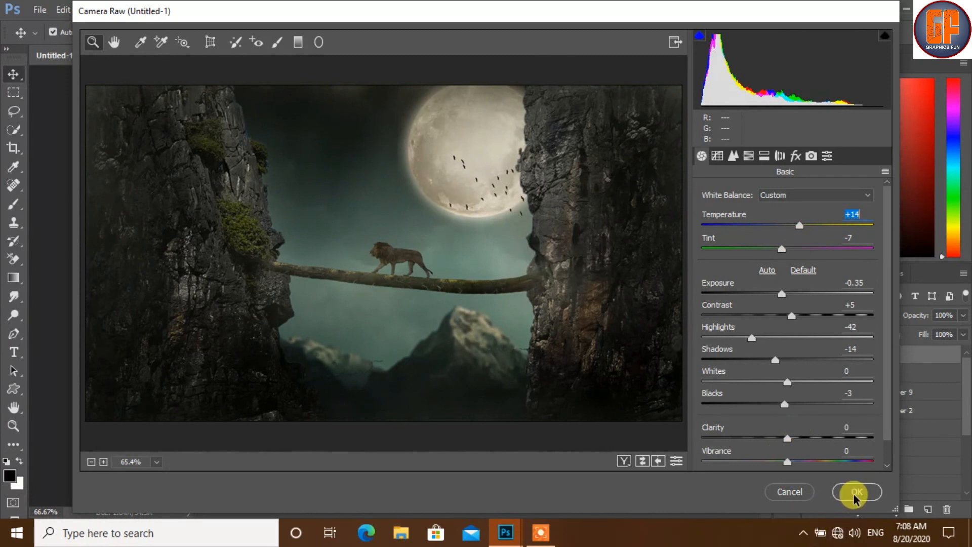
drag(787, 407, 783, 407)
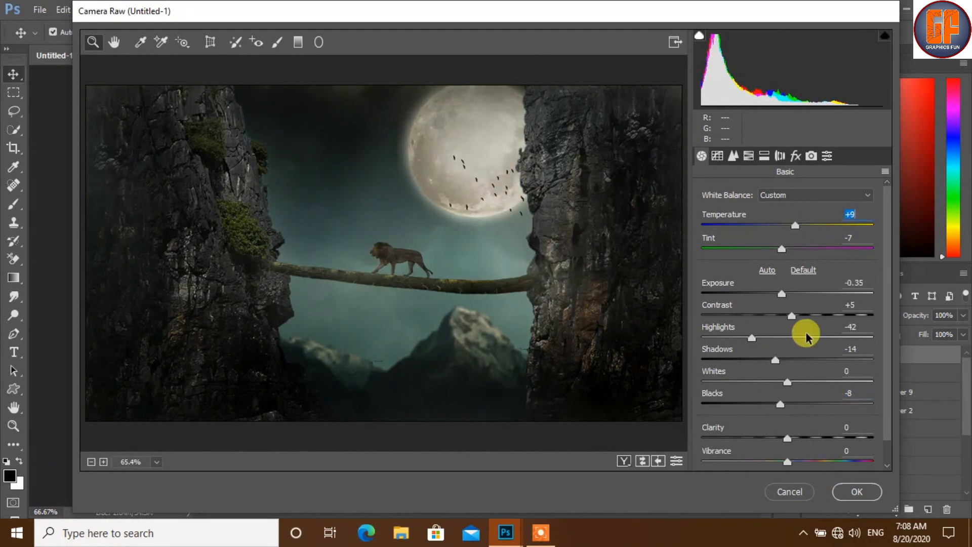
- Reduce the Post Crop Vignetting amount to -8, set Tint to -9 and apply the Camera Raw grading
click(797, 157)
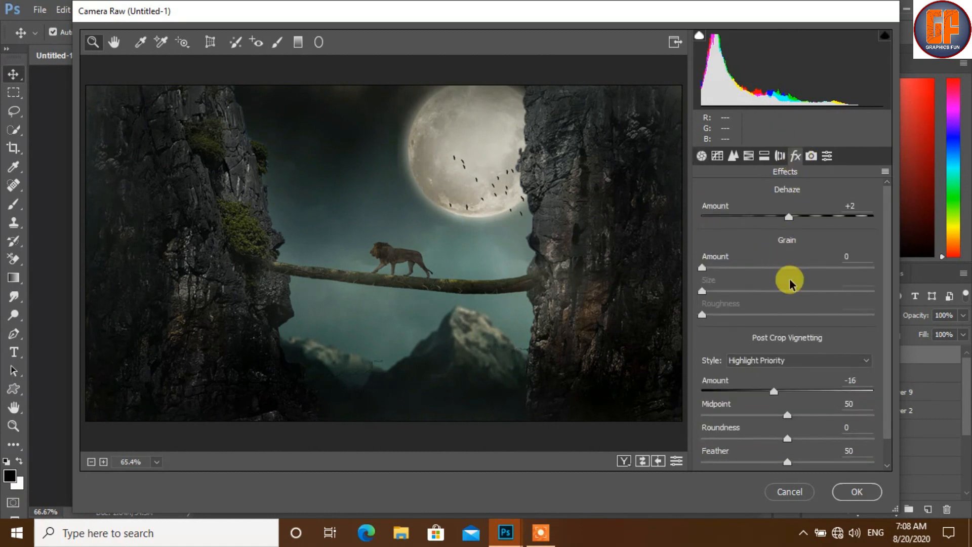
drag(775, 394, 779, 393)
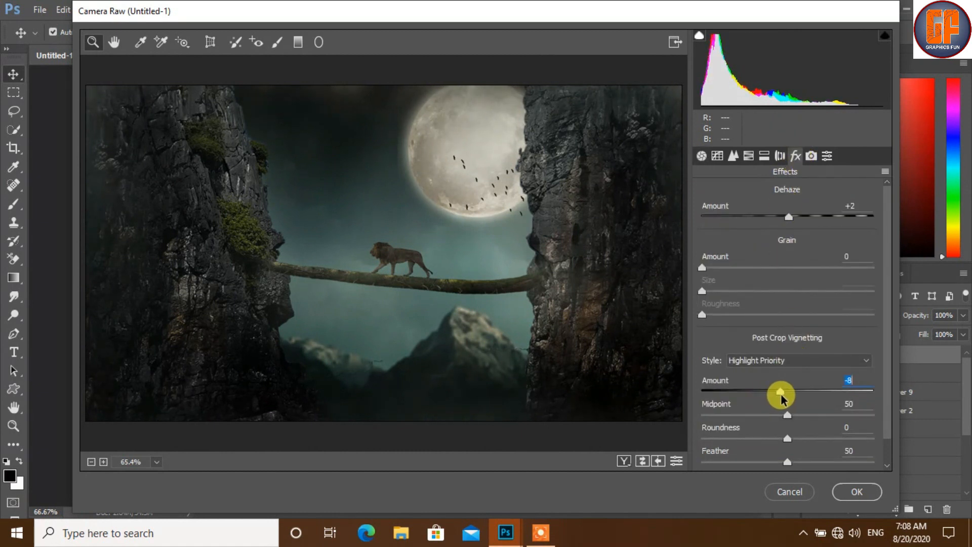
click(702, 155)
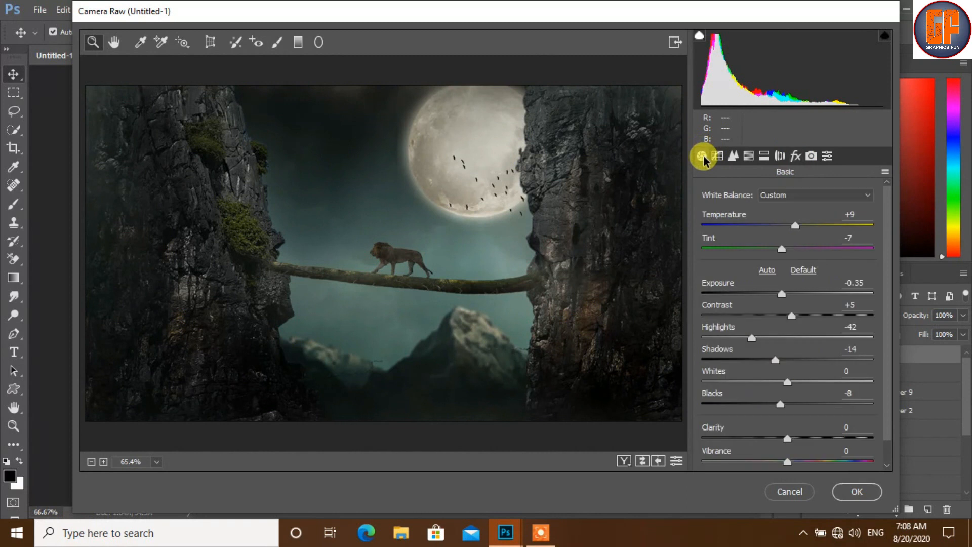
drag(780, 252, 779, 252)
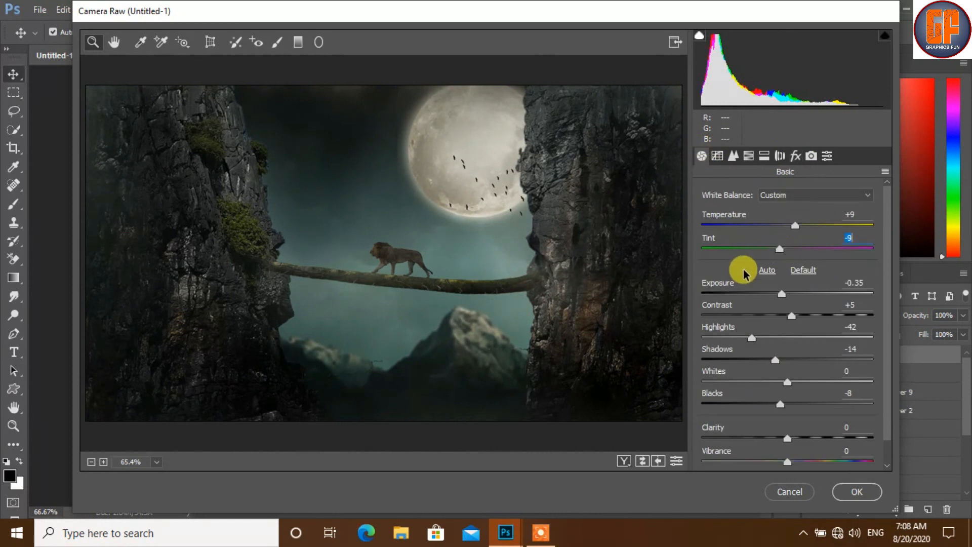
click(861, 494)
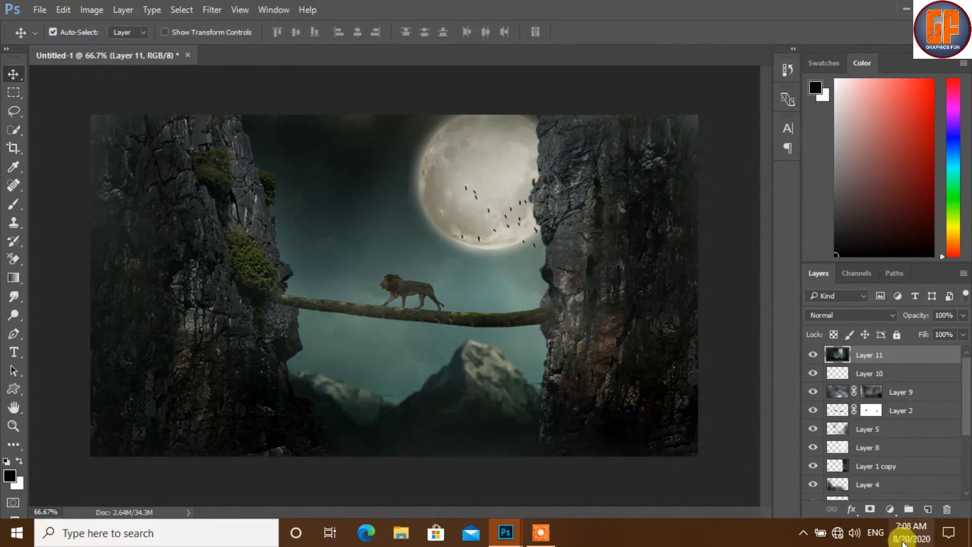
- Add a Photo Filter adjustment layer with Warming Filter (85) above the graded layer and lower its density
click(890, 509)
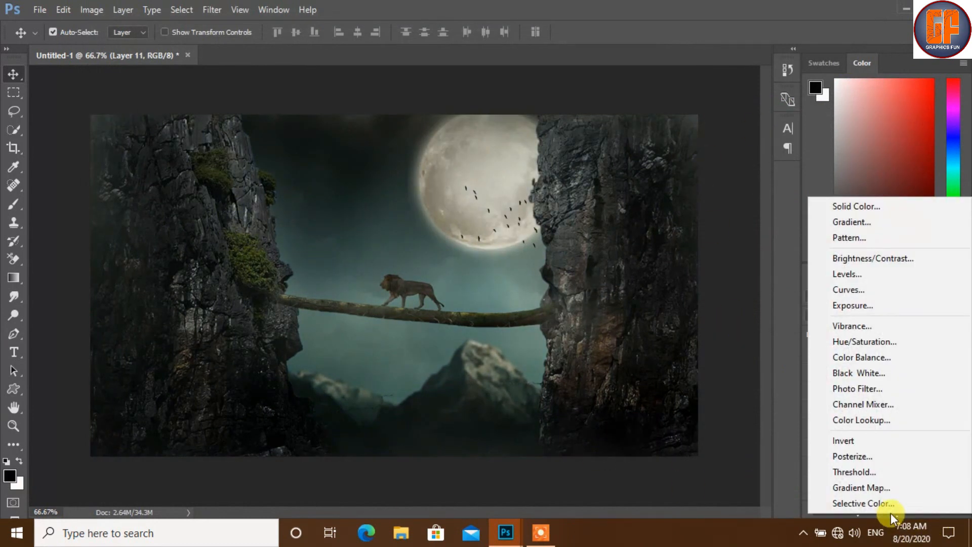
click(861, 388)
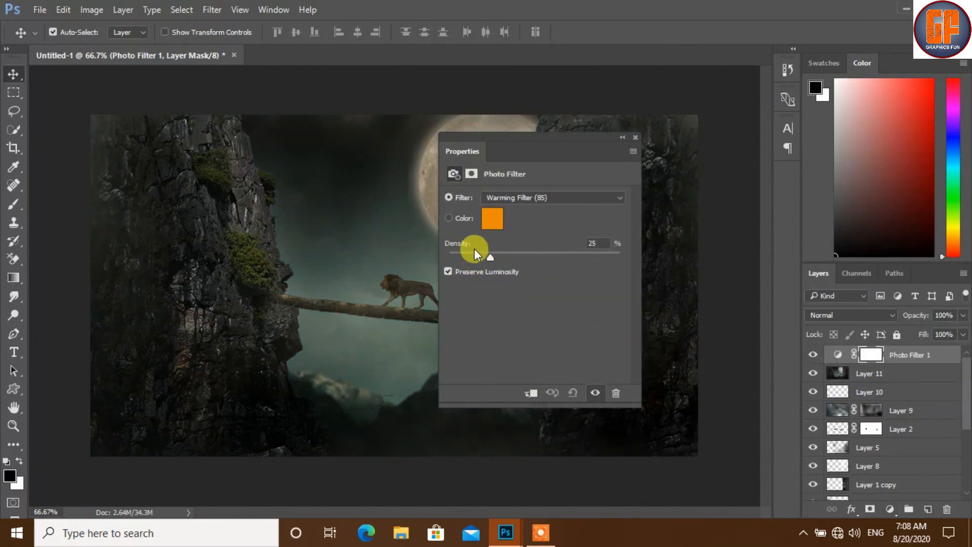
drag(472, 254, 470, 254)
click(633, 137)
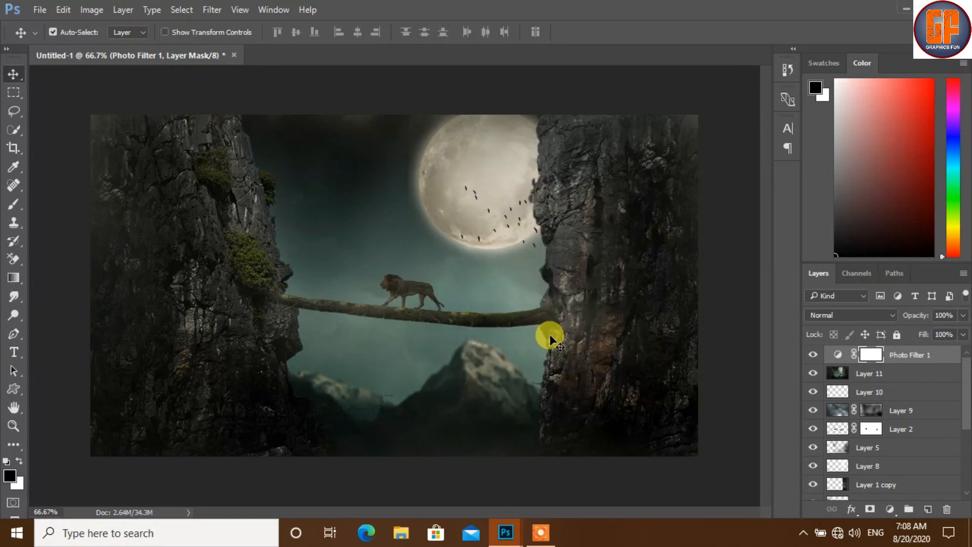
click(537, 538)
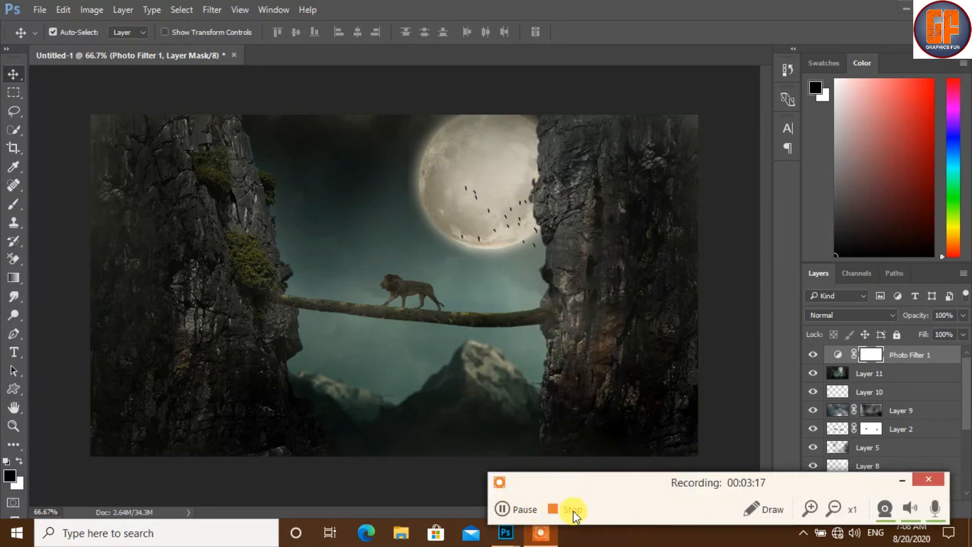